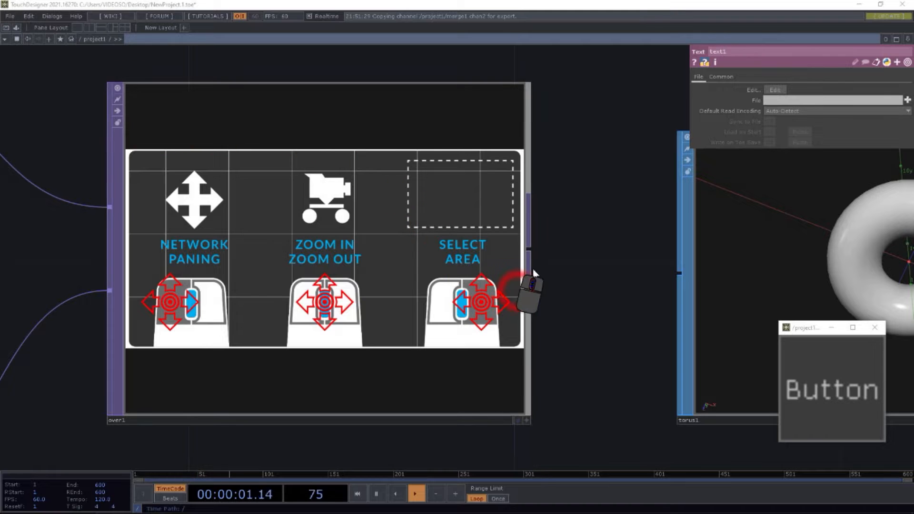
Step: Pan and zoom around the over1 node to view its mouse navigation diagram
{"action": "left_click_drag", "start_coordinate": [564, 280], "coordinate": [588, 226]}
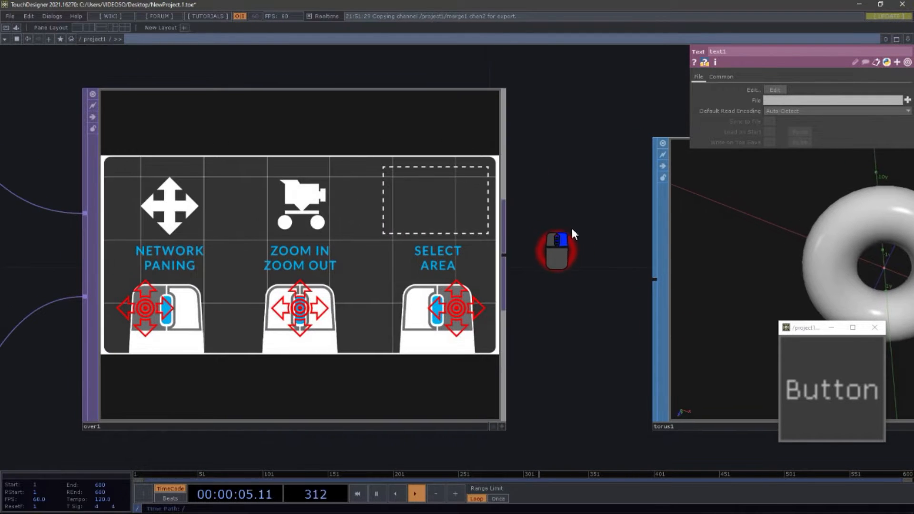
{"action": "right_click", "coordinate": [572, 229]}
{"action": "left_click", "coordinate": [543, 155]}
{"action": "scroll", "coordinate": [553, 195], "scroll_direction": "down", "scroll_amount": 3}
{"action": "scroll", "coordinate": [556, 199], "scroll_direction": "up", "scroll_amount": 3}
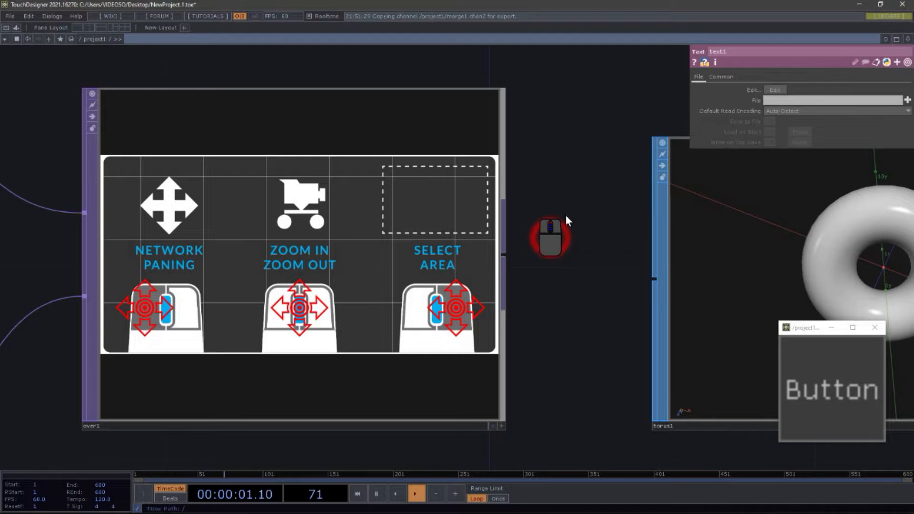
{"action": "scroll", "coordinate": [567, 202], "scroll_direction": "down", "scroll_amount": 4}
{"action": "scroll", "coordinate": [566, 202], "scroll_direction": "up", "scroll_amount": 2}
{"action": "scroll", "coordinate": [567, 206], "scroll_direction": "up", "scroll_amount": 3}
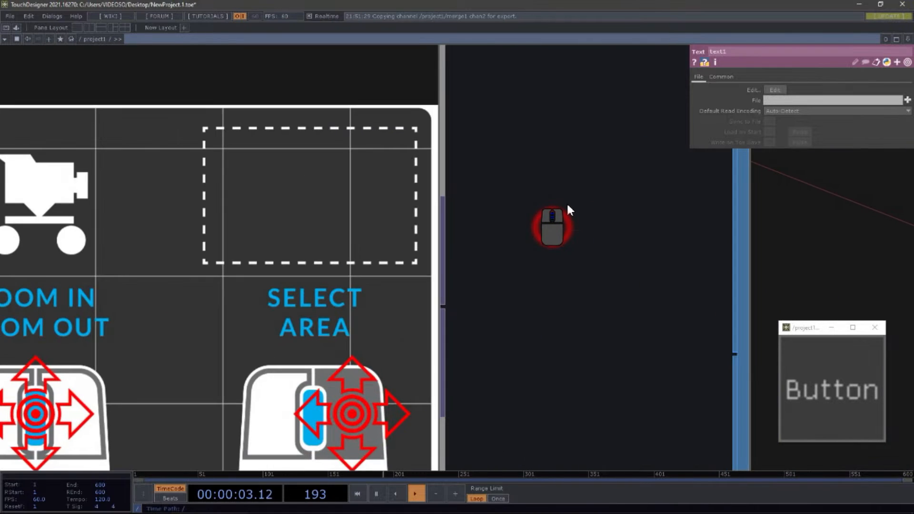
{"action": "scroll", "coordinate": [567, 206], "scroll_direction": "down", "scroll_amount": 5}
{"action": "scroll", "coordinate": [569, 214], "scroll_direction": "up", "scroll_amount": 2}
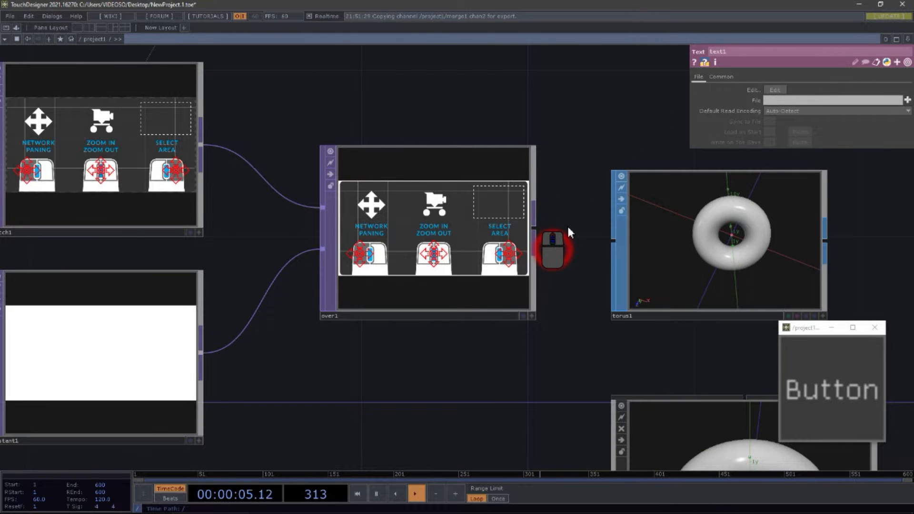
{"action": "scroll", "coordinate": [568, 224], "scroll_direction": "up", "scroll_amount": 4}
{"action": "scroll", "coordinate": [568, 221], "scroll_direction": "down", "scroll_amount": 2}
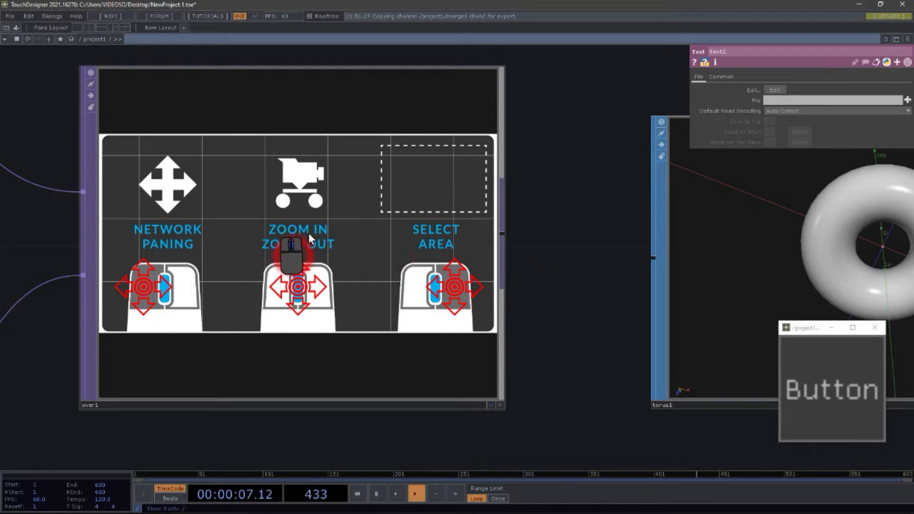
Step: Press the Button panel several times to switch the diagram shown in over1
{"action": "right_click", "coordinate": [551, 283]}
{"action": "left_click", "coordinate": [532, 261]}
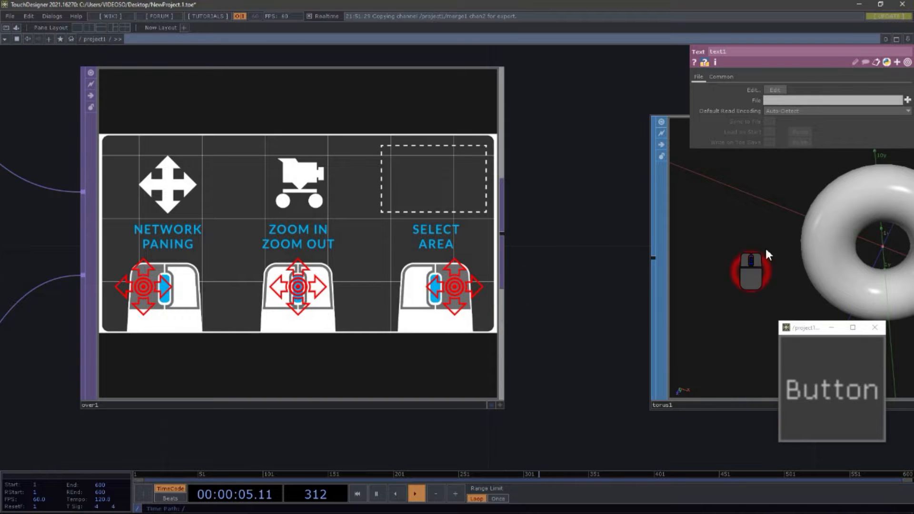
{"action": "left_click", "coordinate": [853, 376]}
{"action": "left_click", "coordinate": [852, 376]}
{"action": "left_click", "coordinate": [853, 376]}
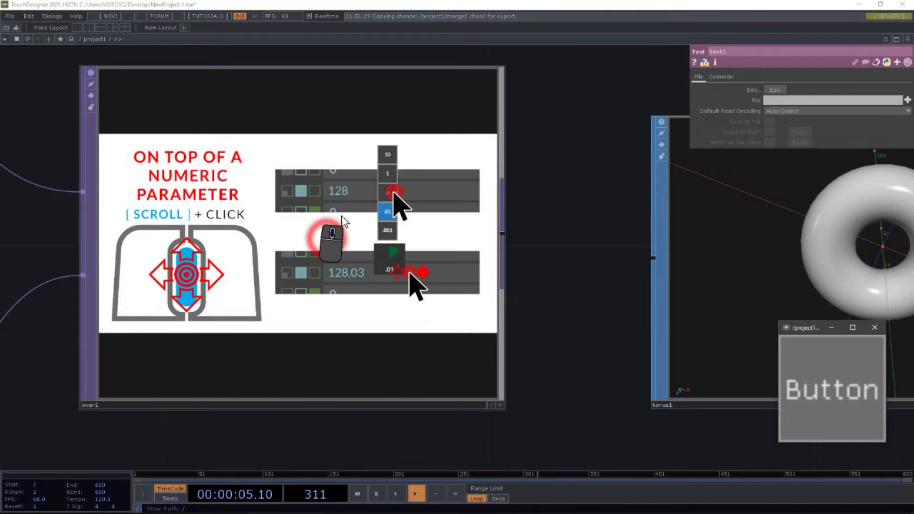
Step: Zoom out and pan across the whole network to survey its node chains
{"action": "scroll", "coordinate": [352, 238], "scroll_direction": "down", "scroll_amount": 10}
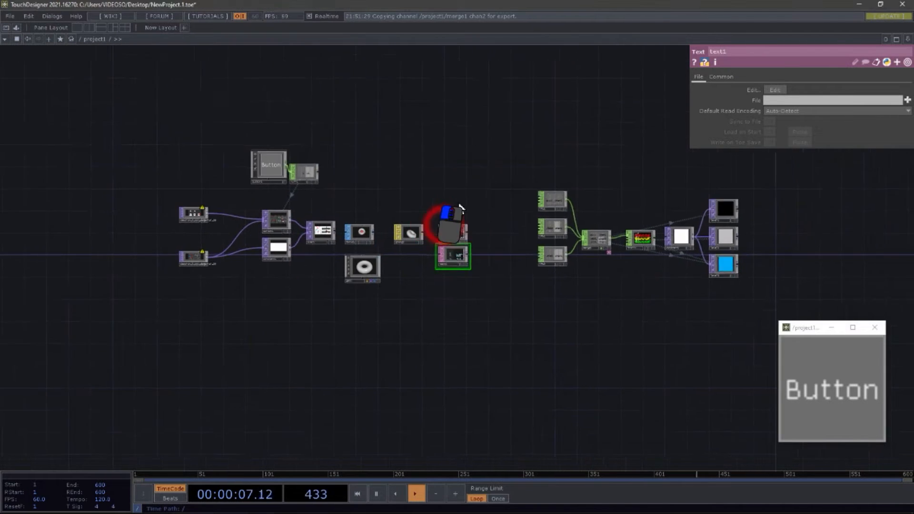
{"action": "scroll", "coordinate": [717, 240], "scroll_direction": "up", "scroll_amount": 5}
{"action": "scroll", "coordinate": [498, 257], "scroll_direction": "down", "scroll_amount": 5}
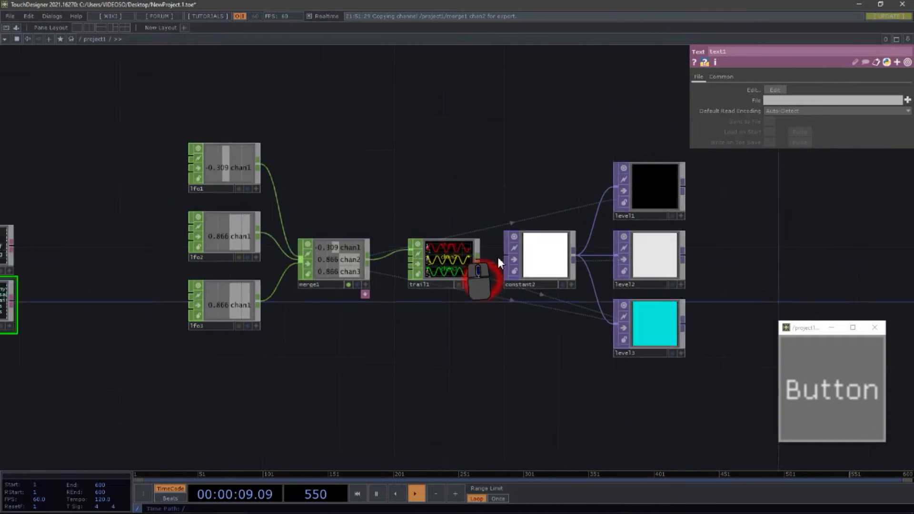
{"action": "left_click_drag", "start_coordinate": [282, 200], "coordinate": [452, 224]}
{"action": "scroll", "coordinate": [333, 239], "scroll_direction": "up", "scroll_amount": 4}
{"action": "left_click_drag", "start_coordinate": [391, 248], "coordinate": [355, 188]}
{"action": "scroll", "coordinate": [356, 188], "scroll_direction": "down", "scroll_amount": 2}
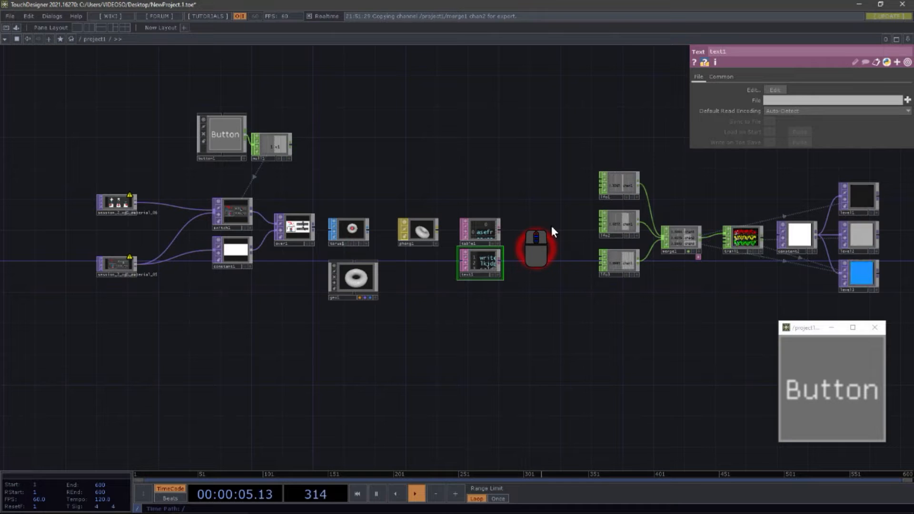
{"action": "left_click_drag", "start_coordinate": [488, 167], "coordinate": [458, 182]}
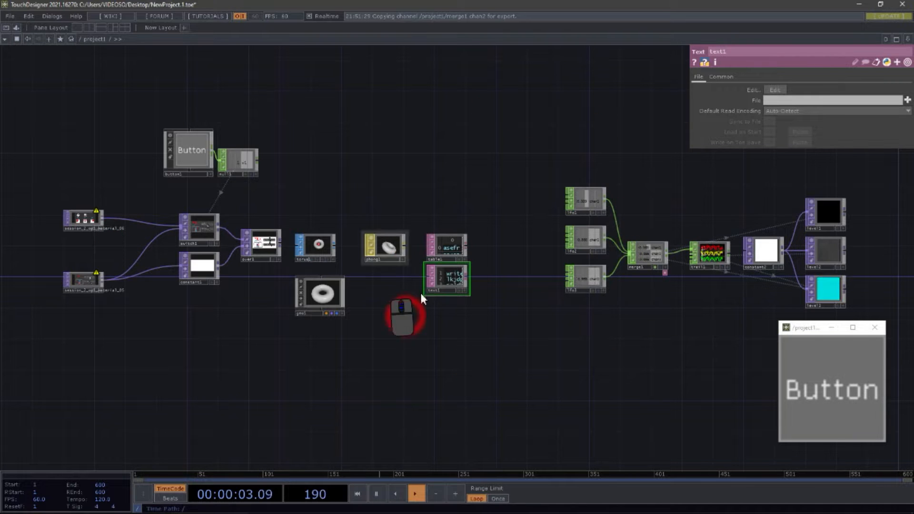
{"action": "left_click", "coordinate": [862, 421]}
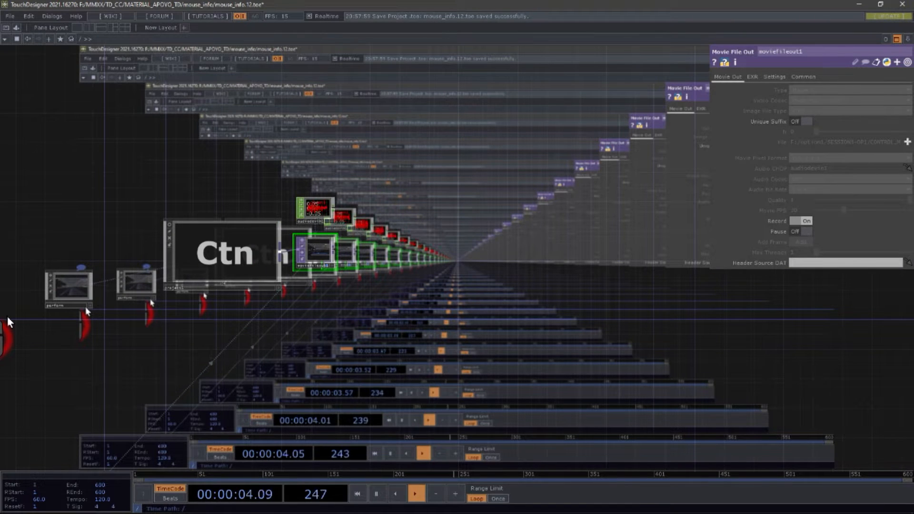
Step: Zoom and pan around the moviefileout1 and audiodevin1 nodes of the recording network
{"action": "scroll", "coordinate": [328, 280], "scroll_direction": "up", "scroll_amount": 5}
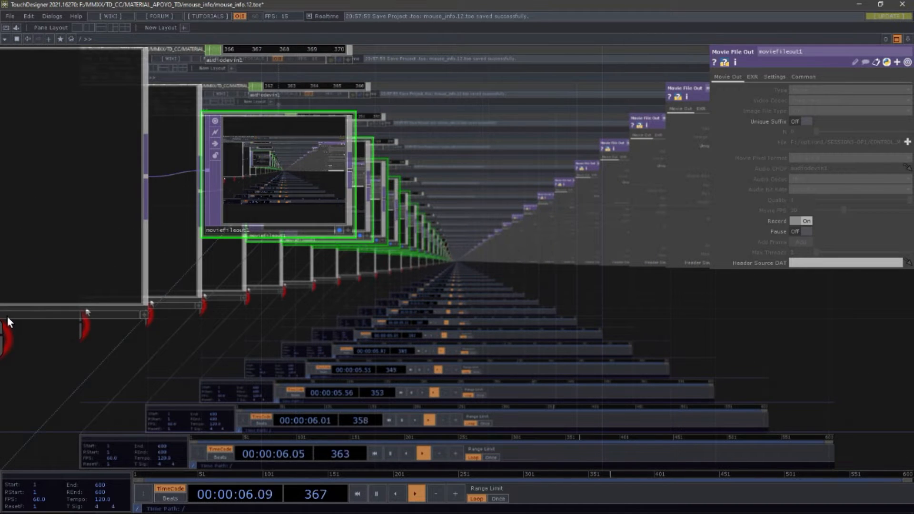
{"action": "left_click", "coordinate": [340, 230]}
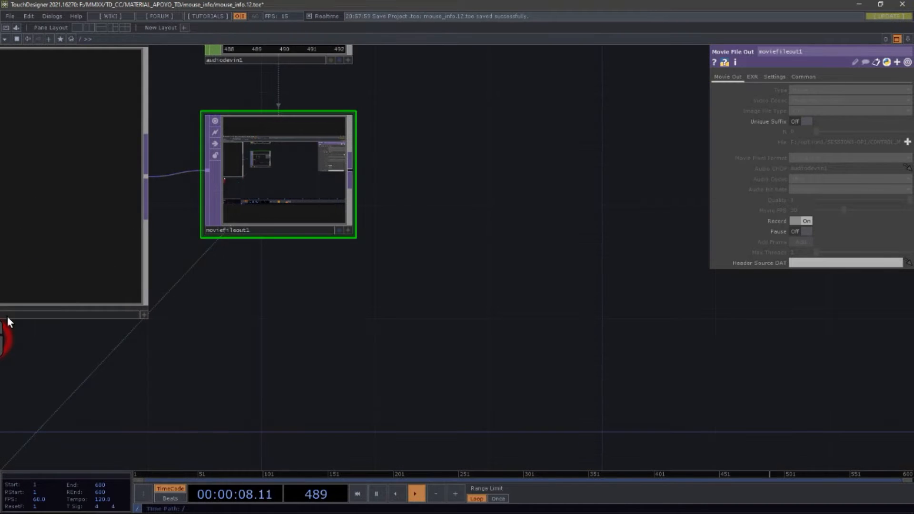
{"action": "left_click_drag", "start_coordinate": [491, 352], "coordinate": [609, 396]}
{"action": "scroll", "coordinate": [610, 397], "scroll_direction": "down", "scroll_amount": 1}
{"action": "scroll", "coordinate": [529, 375], "scroll_direction": "down", "scroll_amount": 2}
{"action": "left_click_drag", "start_coordinate": [529, 376], "coordinate": [577, 288]}
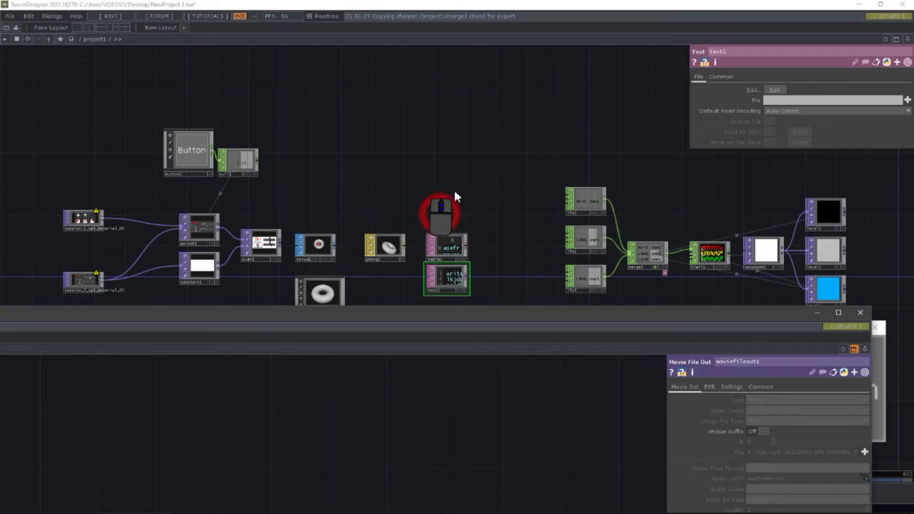
{"action": "left_click_drag", "start_coordinate": [576, 309], "coordinate": [580, 164]}
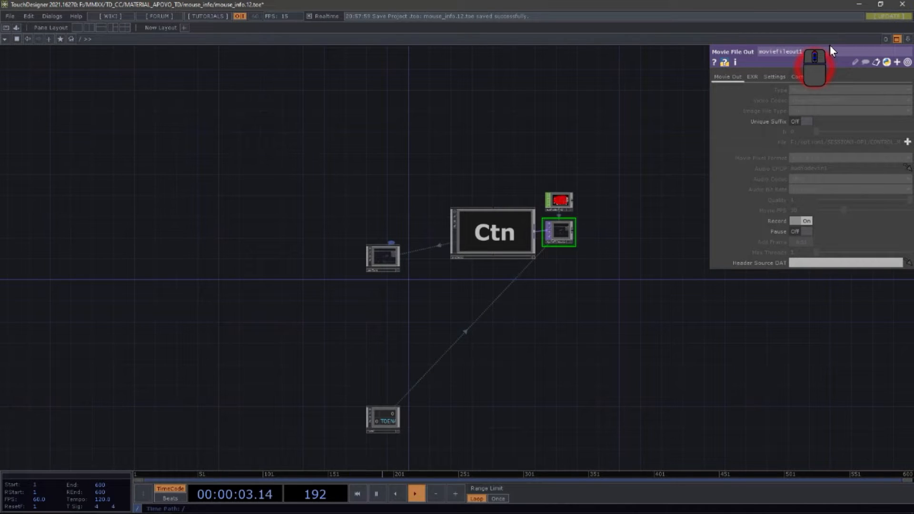
{"action": "scroll", "coordinate": [583, 233], "scroll_direction": "up", "scroll_amount": 5}
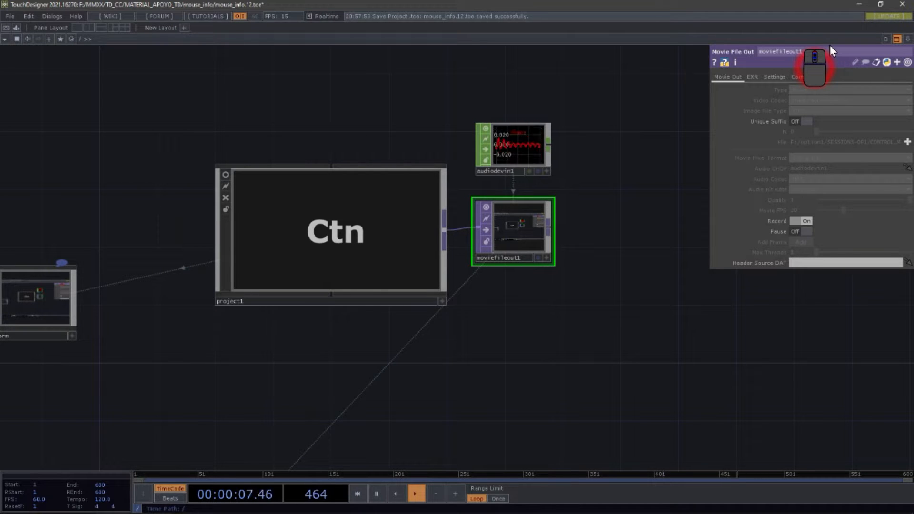
{"action": "scroll", "coordinate": [591, 147], "scroll_direction": "up", "scroll_amount": 5}
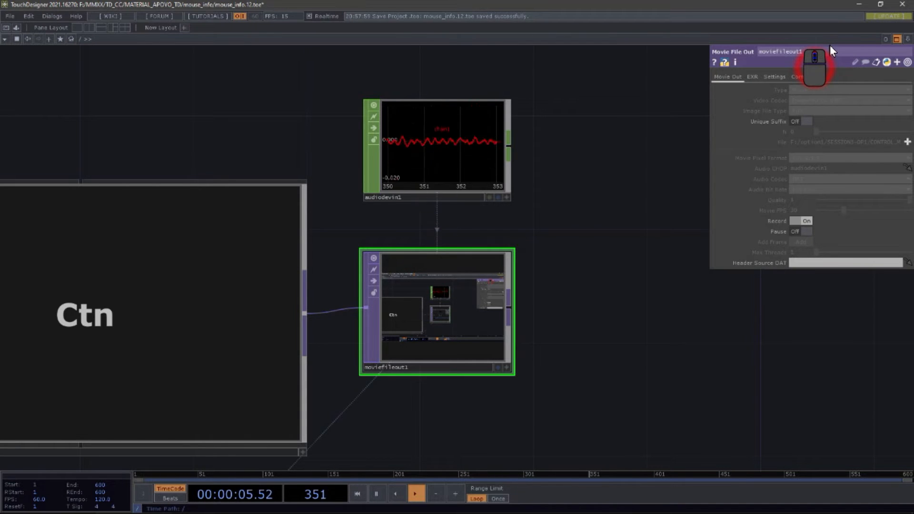
{"action": "scroll", "coordinate": [425, 318], "scroll_direction": "up", "scroll_amount": 5}
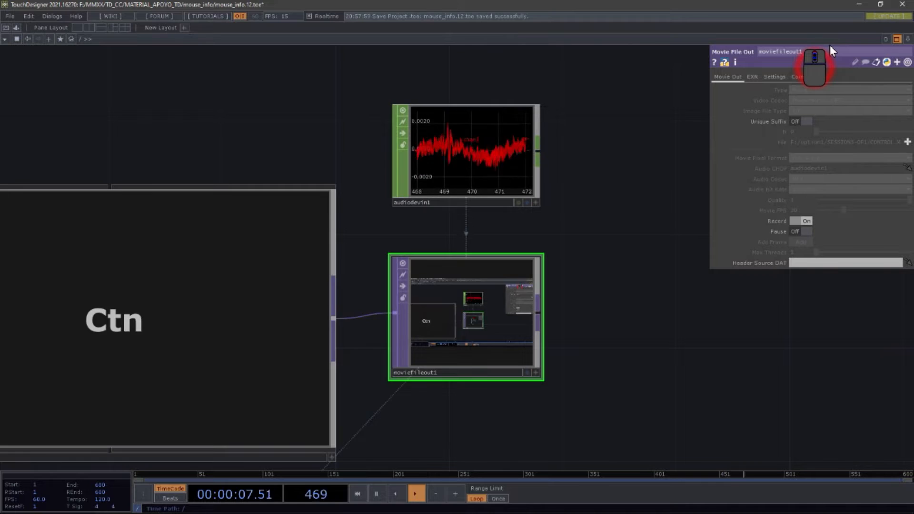
{"action": "scroll", "coordinate": [423, 322], "scroll_direction": "down", "scroll_amount": 5}
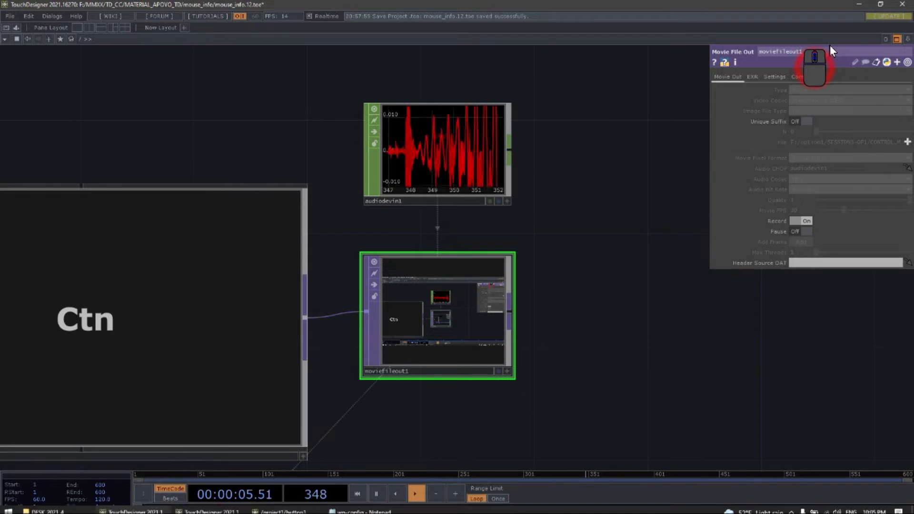
{"action": "scroll", "coordinate": [444, 327], "scroll_direction": "up", "scroll_amount": 6}
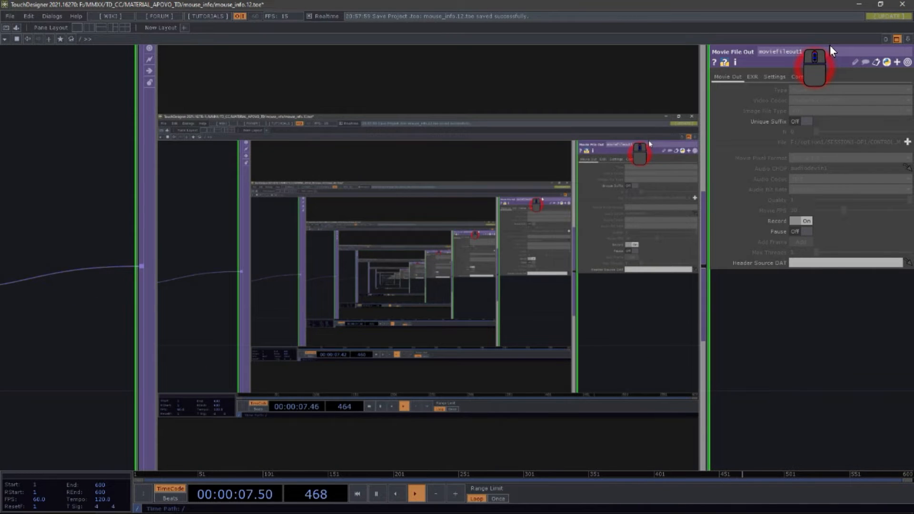
Step: Home the network view, then zoom into the project1 container and pan across its network
{"action": "key", "text": "h"}
{"action": "left_click_drag", "start_coordinate": [457, 362], "coordinate": [706, 329]}
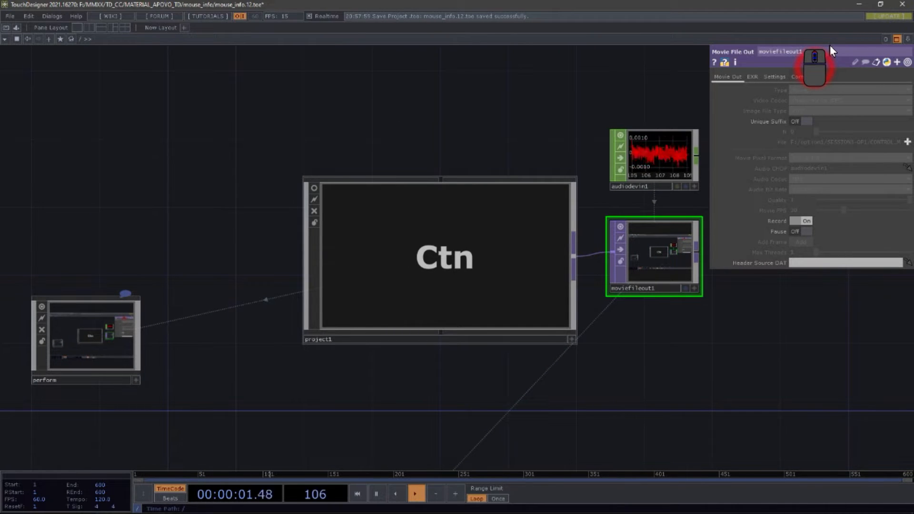
{"action": "scroll", "coordinate": [472, 288], "scroll_direction": "up", "scroll_amount": 5}
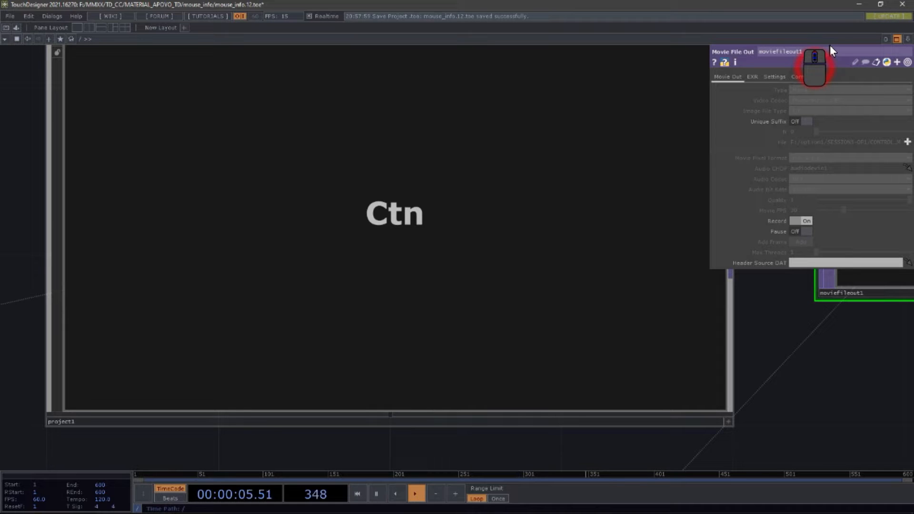
{"action": "scroll", "coordinate": [424, 291], "scroll_direction": "up", "scroll_amount": 5}
{"action": "left_click_drag", "start_coordinate": [128, 184], "coordinate": [433, 261]}
{"action": "scroll", "coordinate": [433, 261], "scroll_direction": "up", "scroll_amount": 2}
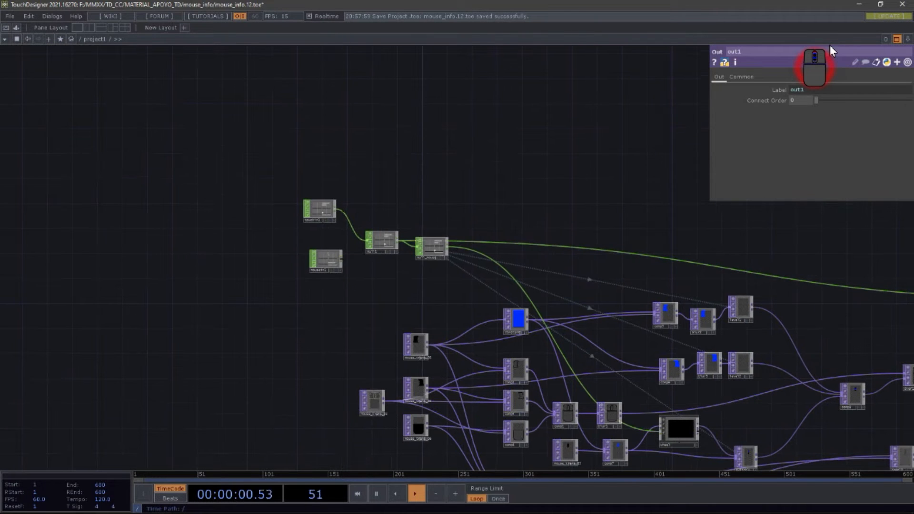
{"action": "left_click_drag", "start_coordinate": [440, 295], "coordinate": [220, 193]}
{"action": "scroll", "coordinate": [232, 162], "scroll_direction": "down", "scroll_amount": 5}
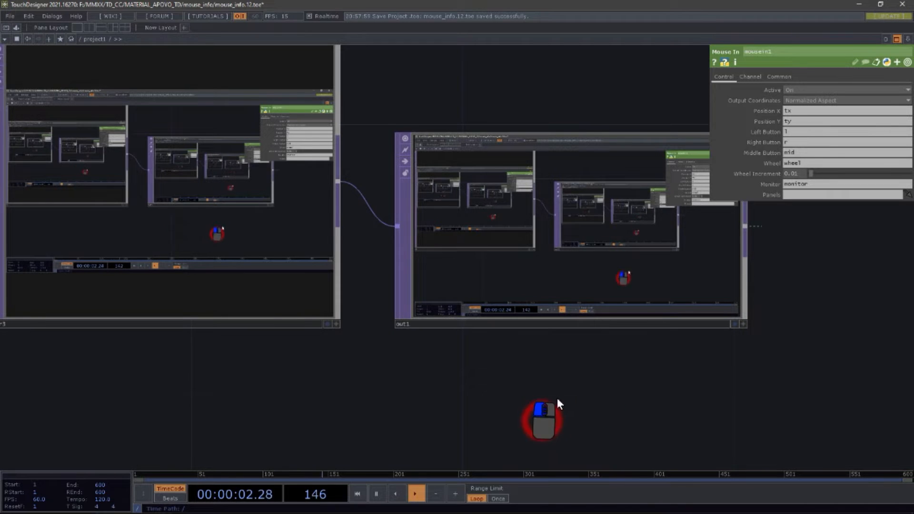
Step: Pan and zoom around the container_mouse_intrctv, over3, screengrab1 and out1 nodes
{"action": "left_click_drag", "start_coordinate": [603, 381], "coordinate": [524, 406]}
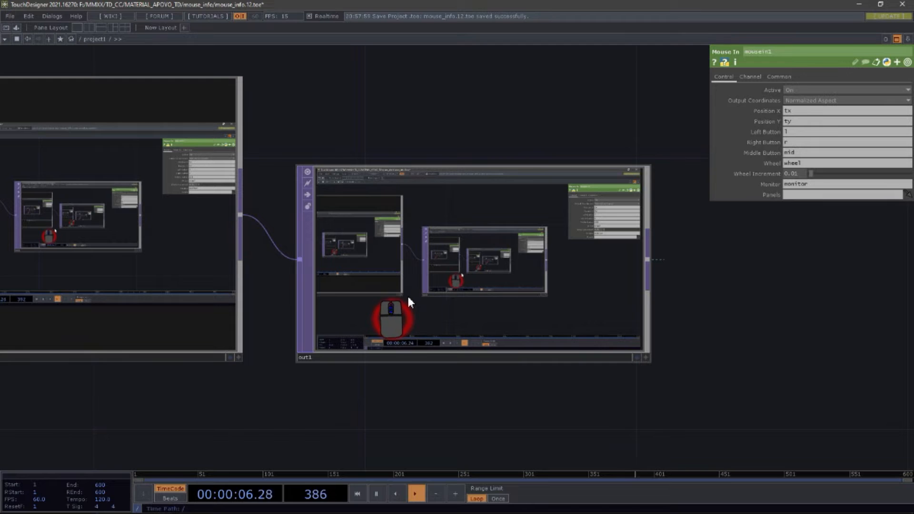
{"action": "scroll", "coordinate": [290, 353], "scroll_direction": "down", "scroll_amount": 5}
{"action": "scroll", "coordinate": [290, 353], "scroll_direction": "down", "scroll_amount": 6}
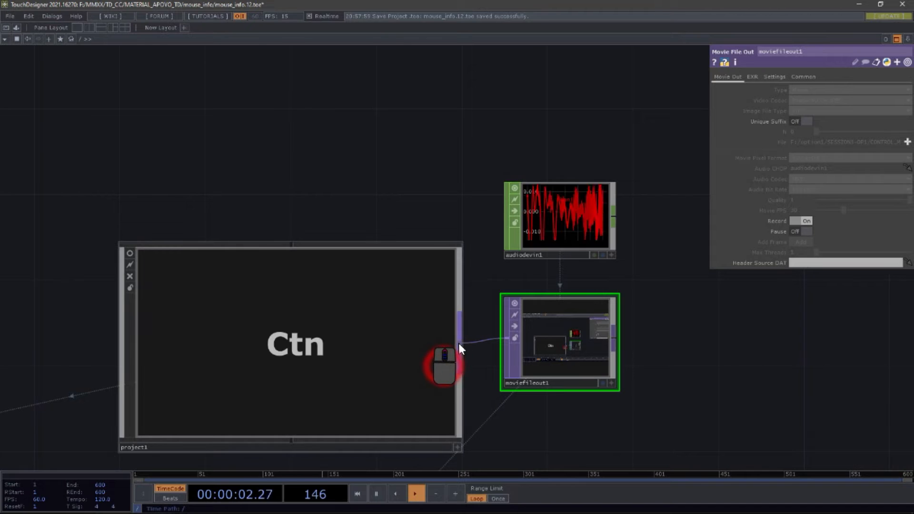
{"action": "scroll", "coordinate": [434, 343], "scroll_direction": "up", "scroll_amount": 6}
{"action": "scroll", "coordinate": [434, 342], "scroll_direction": "up", "scroll_amount": 3}
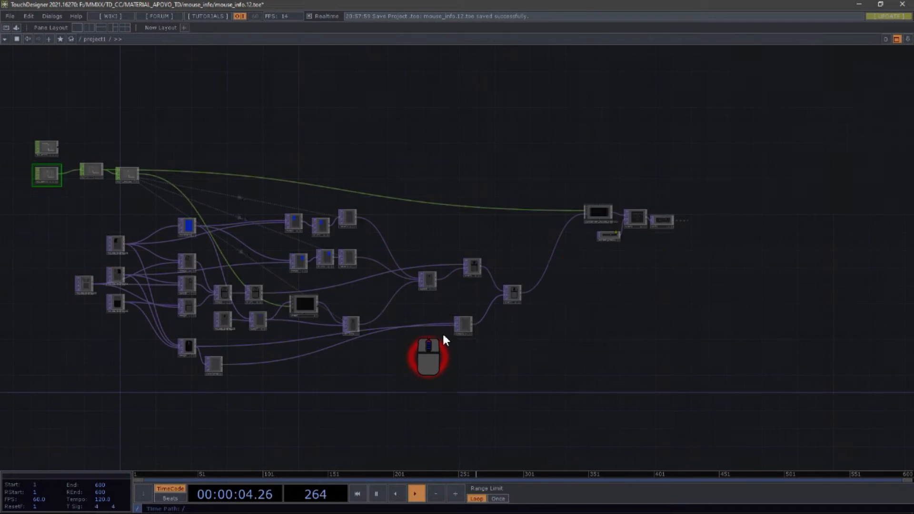
{"action": "scroll", "coordinate": [669, 223], "scroll_direction": "up", "scroll_amount": 5}
{"action": "scroll", "coordinate": [616, 234], "scroll_direction": "up", "scroll_amount": 5}
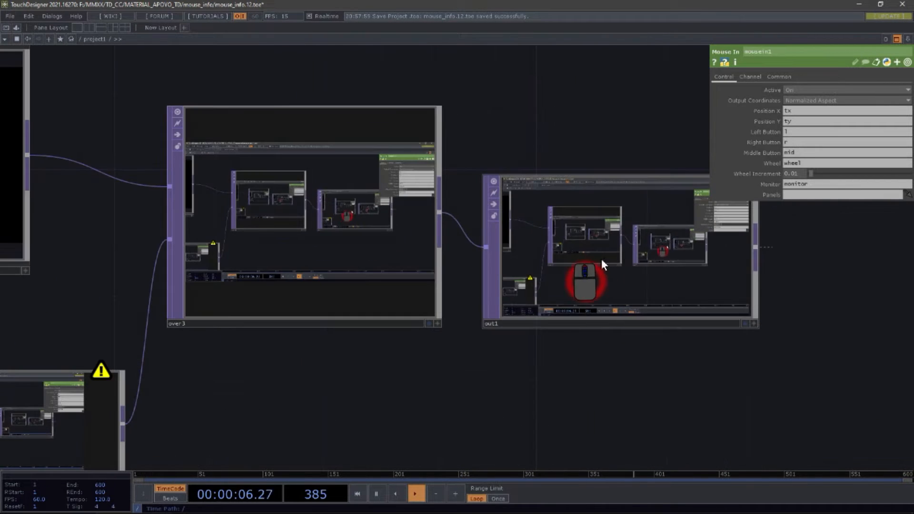
{"action": "scroll", "coordinate": [597, 358], "scroll_direction": "down", "scroll_amount": 4}
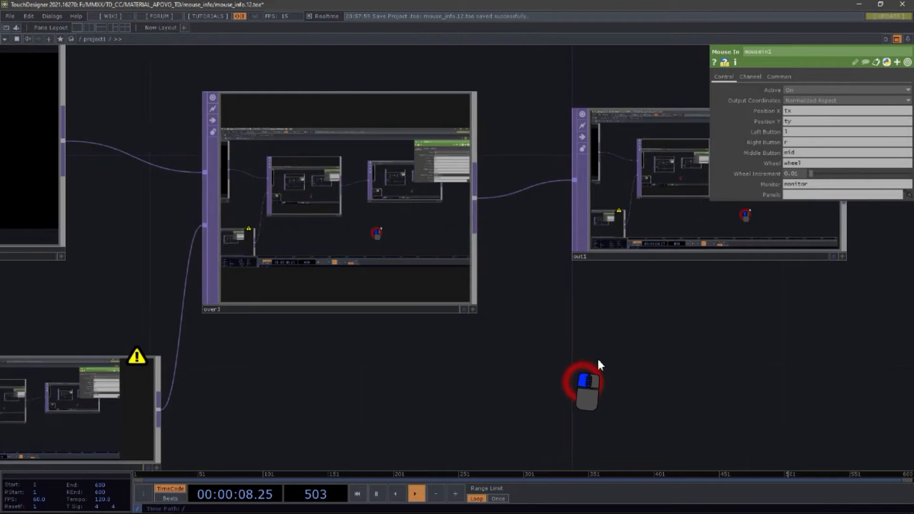
{"action": "left_click_drag", "start_coordinate": [583, 340], "coordinate": [645, 323]}
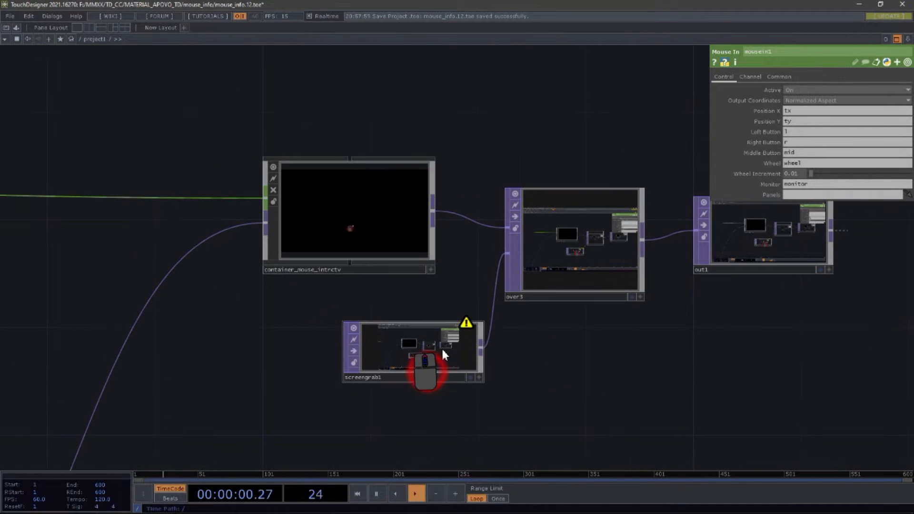
{"action": "left_click_drag", "start_coordinate": [443, 347], "coordinate": [393, 348]}
{"action": "scroll", "coordinate": [325, 373], "scroll_direction": "up", "scroll_amount": 5}
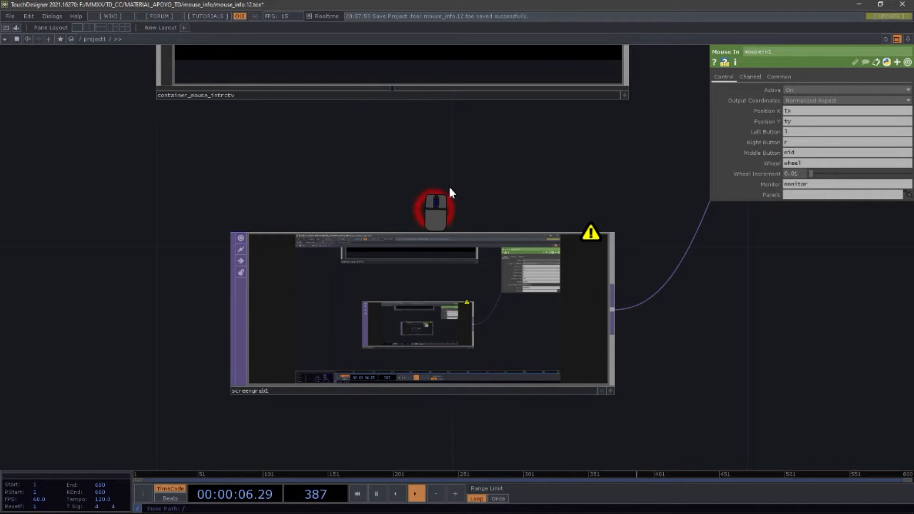
{"action": "left_click_drag", "start_coordinate": [463, 251], "coordinate": [477, 314]}
{"action": "scroll", "coordinate": [477, 311], "scroll_direction": "down", "scroll_amount": 5}
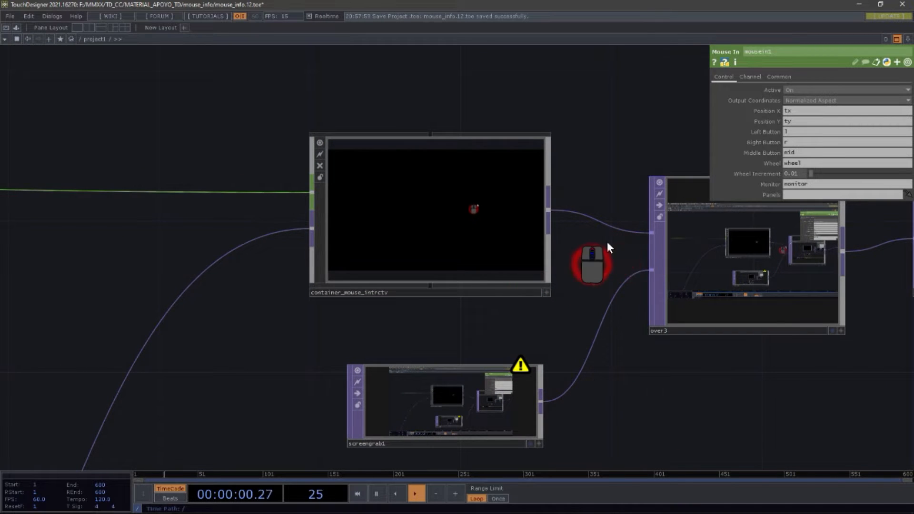
{"action": "left_click_drag", "start_coordinate": [710, 395], "coordinate": [650, 399]}
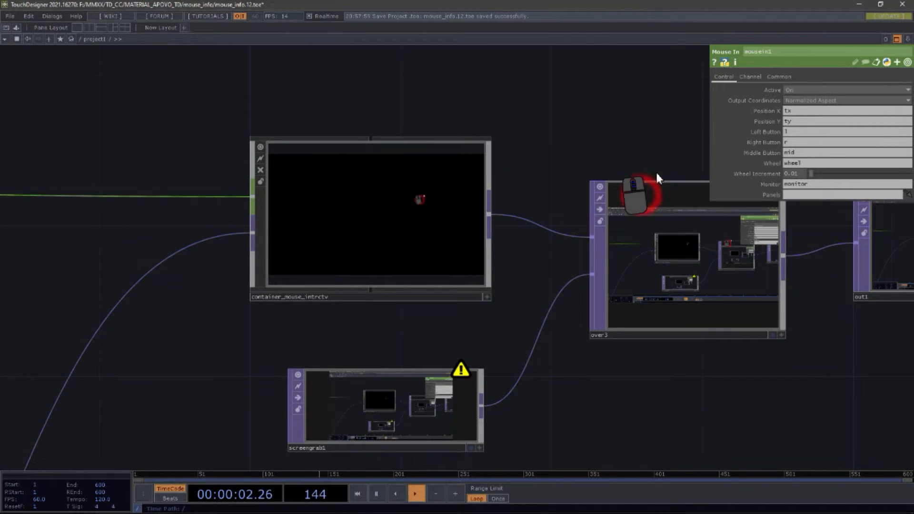
{"action": "scroll", "coordinate": [396, 221], "scroll_direction": "up", "scroll_amount": 5}
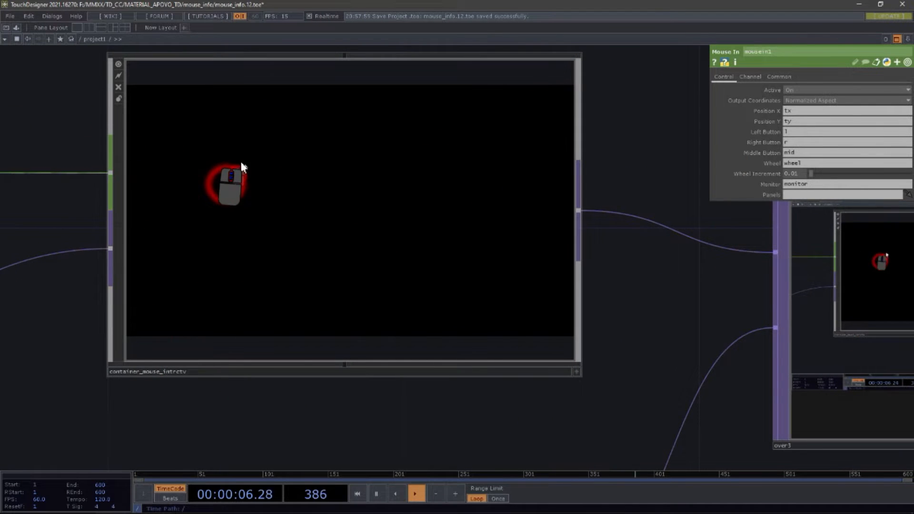
Step: Zoom out and pan to view the over3 node between the screengrab1 and out1 nodes
{"action": "scroll", "coordinate": [240, 159], "scroll_direction": "down", "scroll_amount": 5}
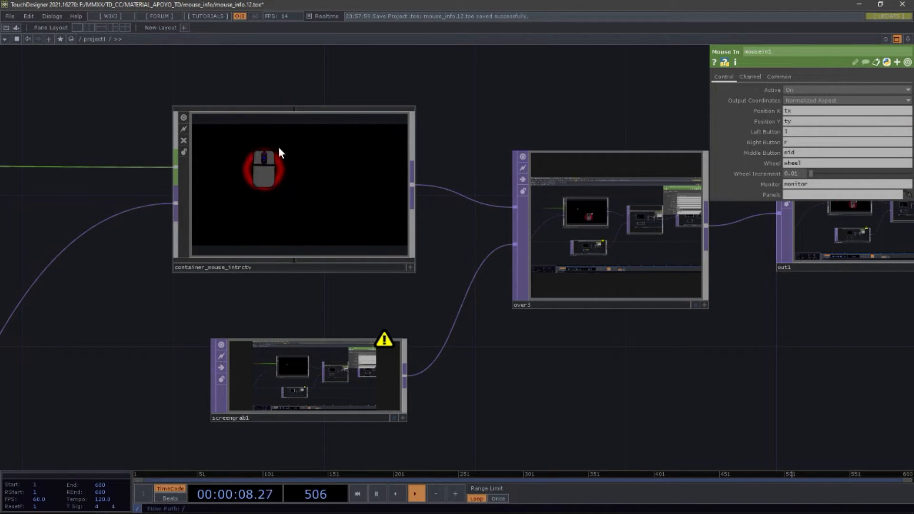
{"action": "left_click_drag", "start_coordinate": [611, 362], "coordinate": [467, 367]}
{"action": "left_click", "coordinate": [485, 263]}
{"action": "left_click_drag", "start_coordinate": [485, 263], "coordinate": [479, 300]}
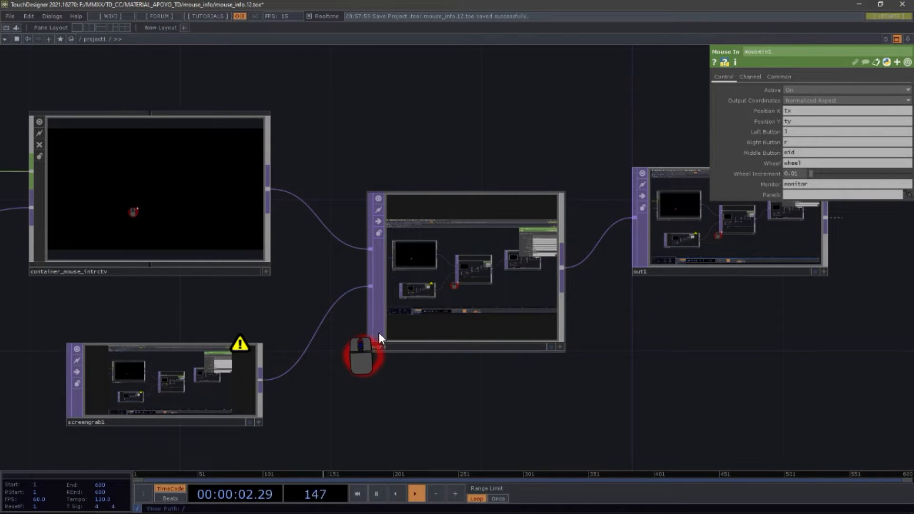
{"action": "left_click", "coordinate": [93, 350]}
{"action": "left_click_drag", "start_coordinate": [66, 344], "coordinate": [26, 296]}
{"action": "left_click_drag", "start_coordinate": [415, 402], "coordinate": [493, 391]}
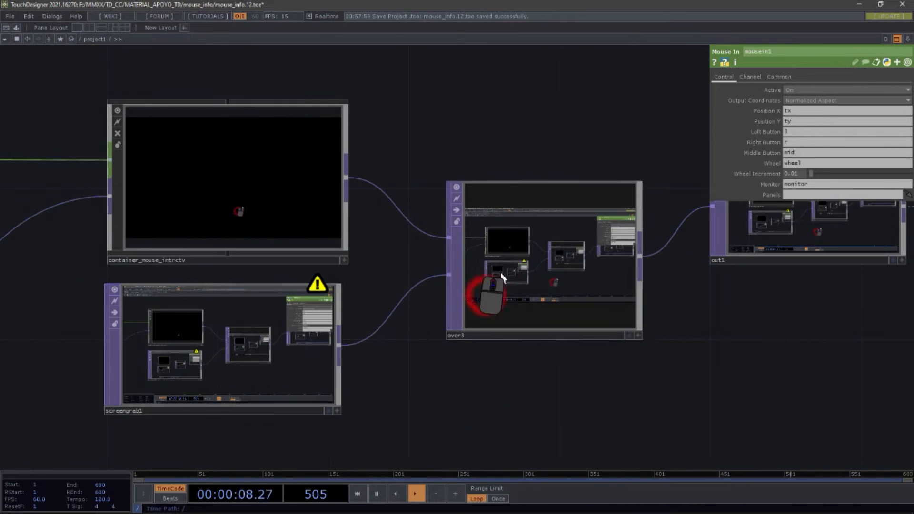
Step: Zoom in and pan around the container_mouse_intrctv node and its link to over3
{"action": "scroll", "coordinate": [506, 247], "scroll_direction": "up", "scroll_amount": 2}
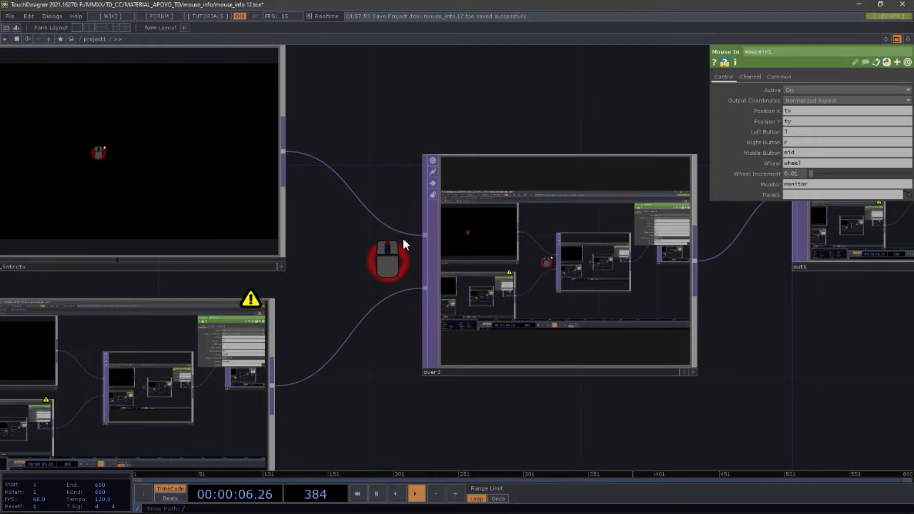
{"action": "left_click_drag", "start_coordinate": [506, 145], "coordinate": [549, 165]}
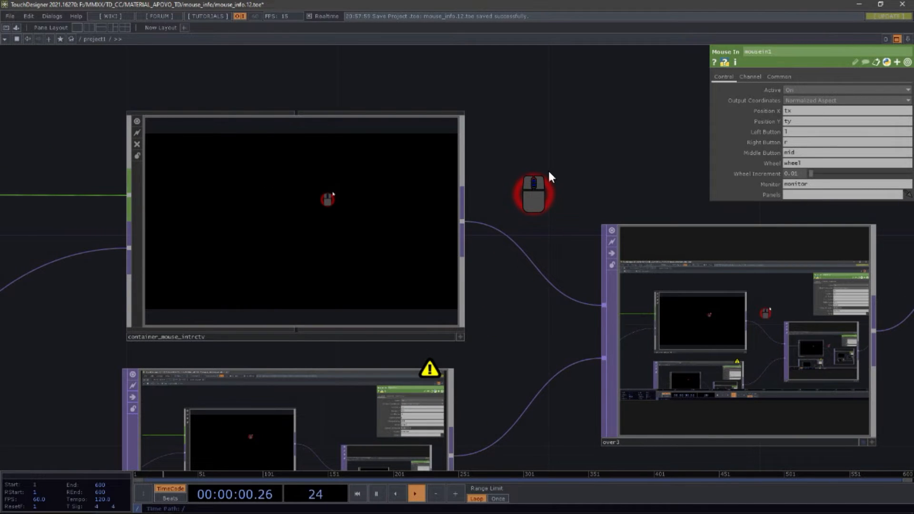
{"action": "left_click_drag", "start_coordinate": [549, 174], "coordinate": [617, 223]}
{"action": "scroll", "coordinate": [616, 223], "scroll_direction": "down", "scroll_amount": 4}
{"action": "left_click_drag", "start_coordinate": [559, 301], "coordinate": [545, 233]}
{"action": "left_click_drag", "start_coordinate": [495, 299], "coordinate": [499, 326]}
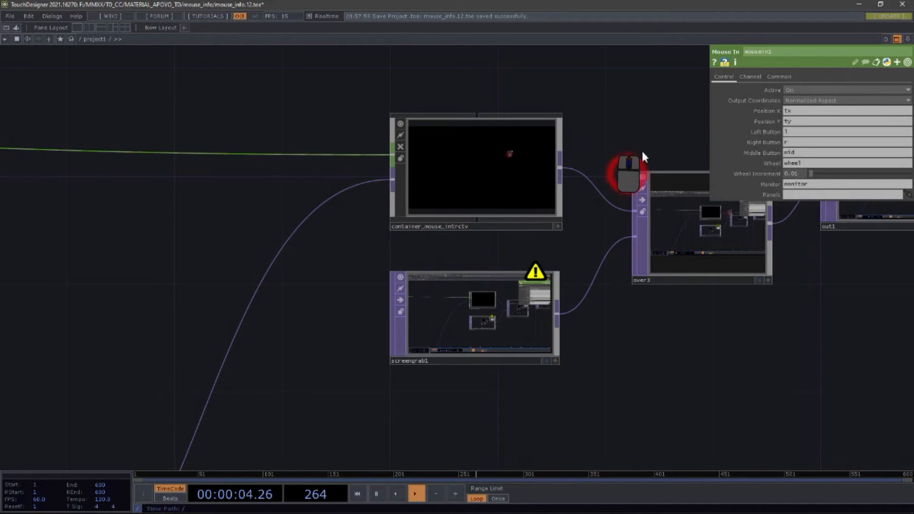
{"action": "scroll", "coordinate": [643, 157], "scroll_direction": "up", "scroll_amount": 4}
{"action": "left_click_drag", "start_coordinate": [567, 126], "coordinate": [653, 214]}
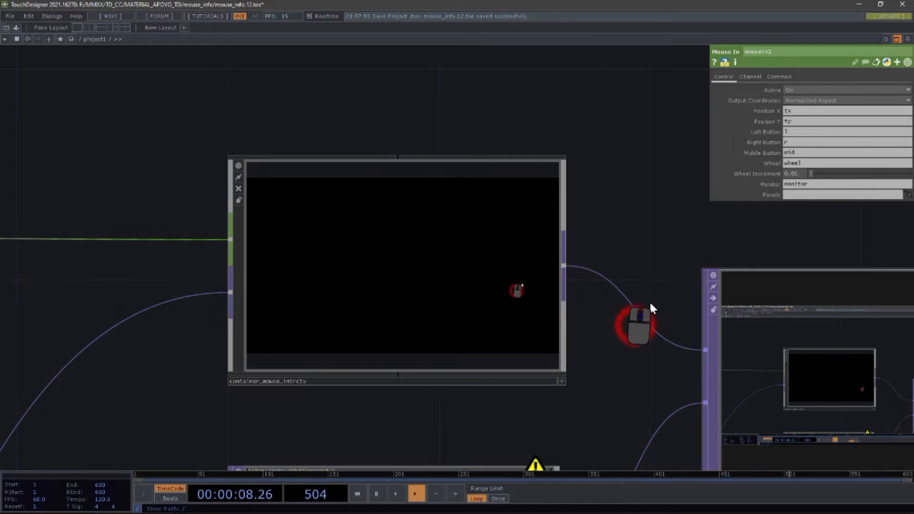
{"action": "left_click_drag", "start_coordinate": [653, 245], "coordinate": [627, 205]}
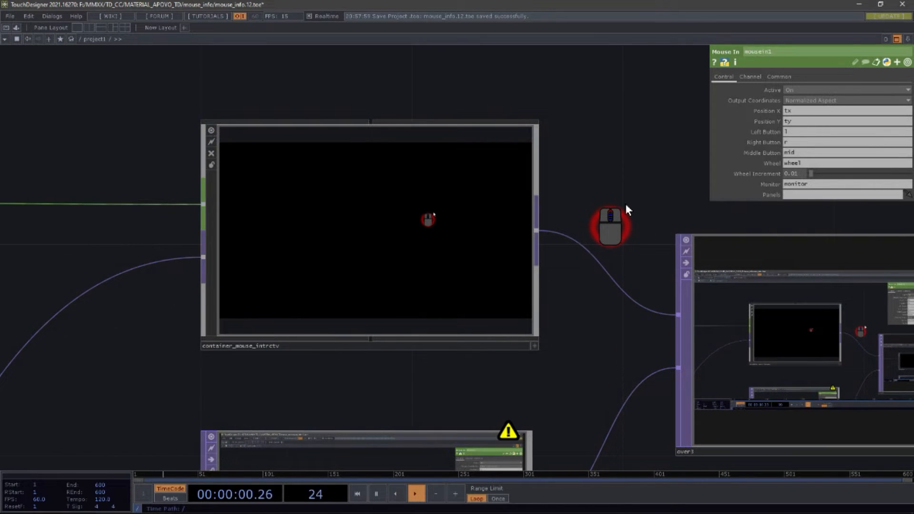
Step: Select container_mouse_intrctv and zoom into it to browse its internal network
{"action": "left_click", "coordinate": [430, 179]}
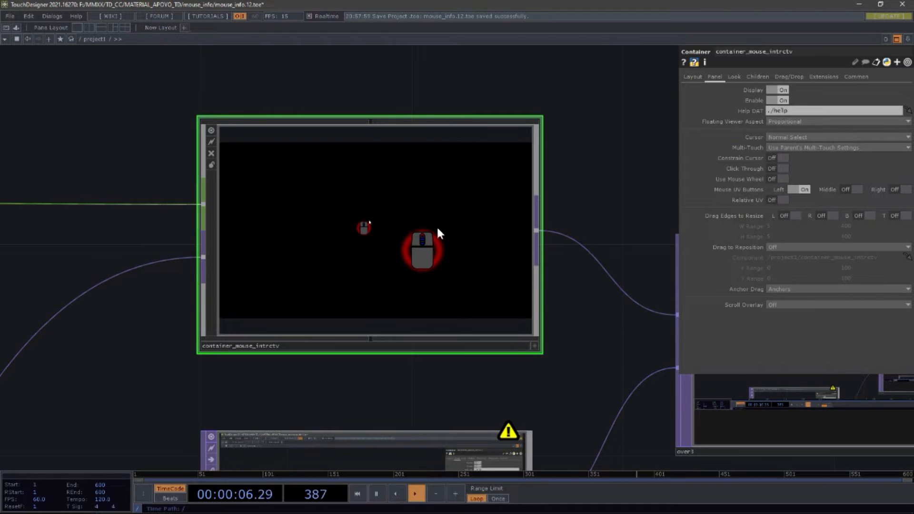
{"action": "scroll", "coordinate": [412, 277], "scroll_direction": "up", "scroll_amount": 5}
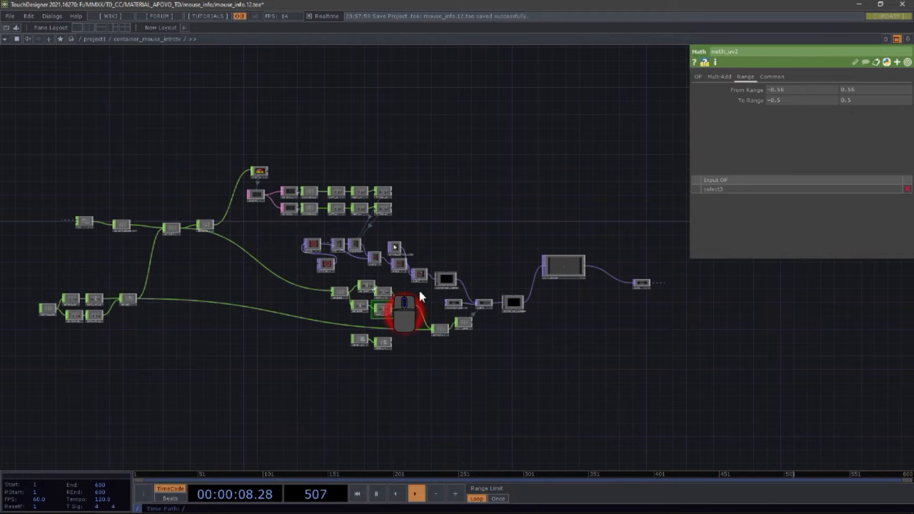
{"action": "left_click_drag", "start_coordinate": [464, 210], "coordinate": [210, 128]}
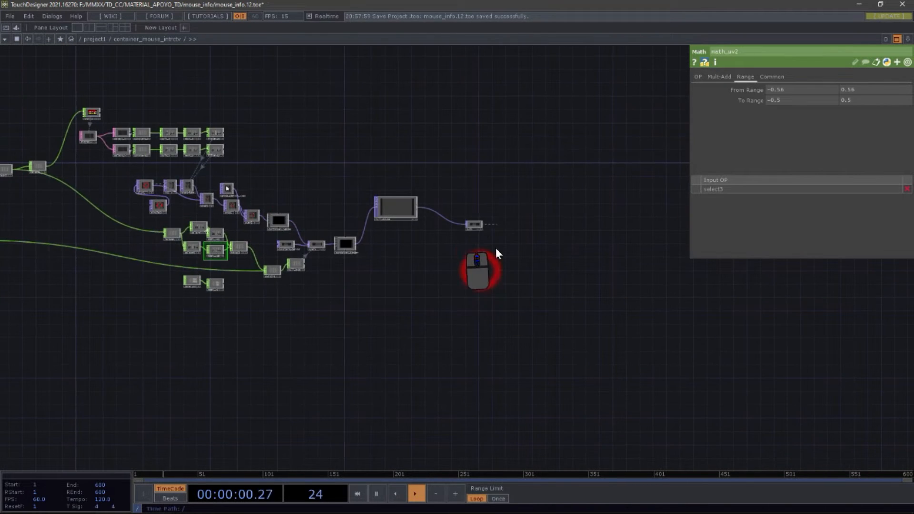
{"action": "scroll", "coordinate": [480, 227], "scroll_direction": "up", "scroll_amount": 5}
{"action": "scroll", "coordinate": [383, 310], "scroll_direction": "down", "scroll_amount": 10}
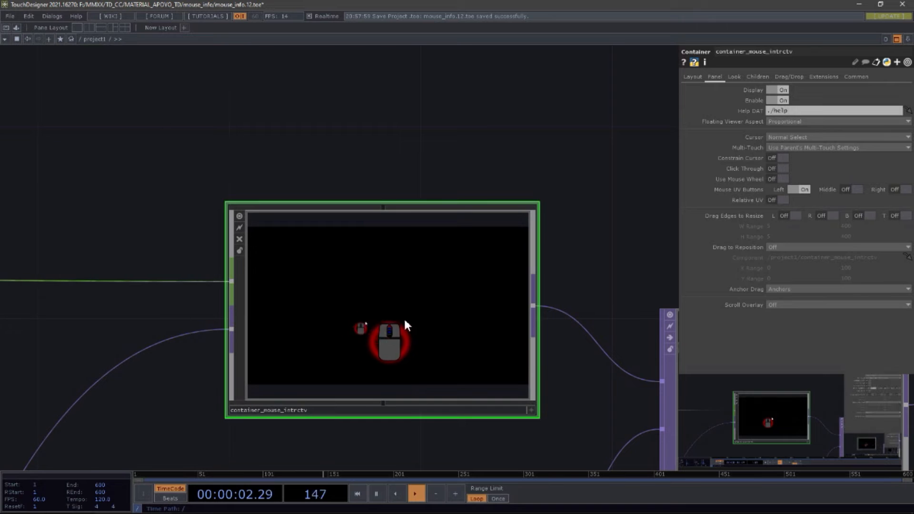
{"action": "scroll", "coordinate": [403, 308], "scroll_direction": "up", "scroll_amount": 5}
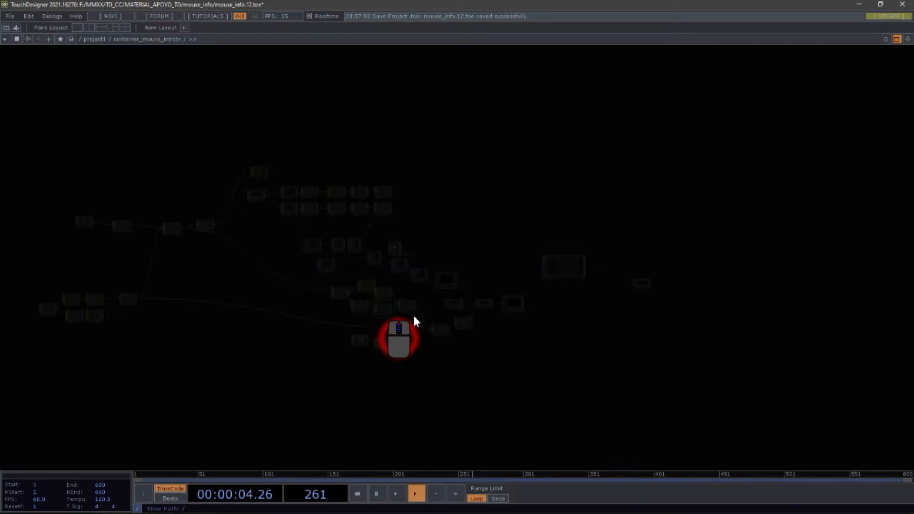
{"action": "scroll", "coordinate": [587, 270], "scroll_direction": "up", "scroll_amount": 8}
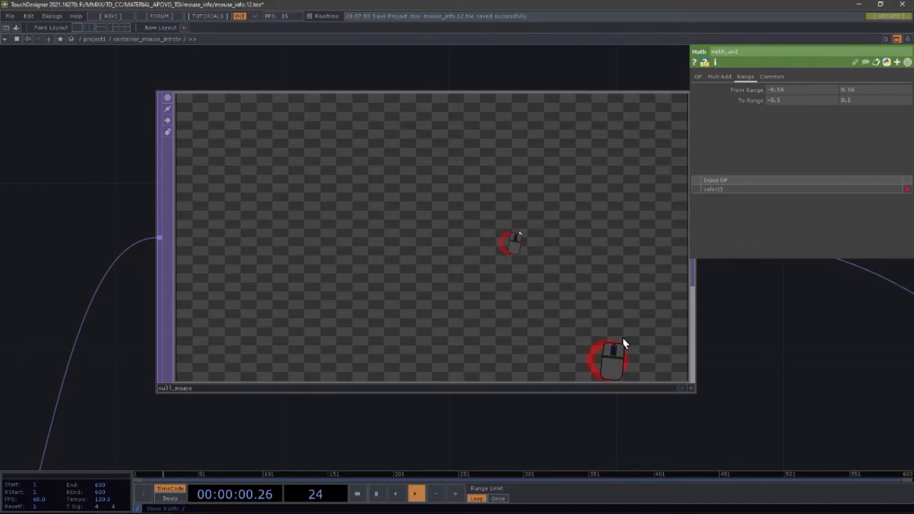
Step: Zoom into the null_mouse node's viewer, pan across it and zoom back out
{"action": "scroll", "coordinate": [529, 226], "scroll_direction": "down", "scroll_amount": 5}
{"action": "left_click_drag", "start_coordinate": [490, 316], "coordinate": [556, 266]}
{"action": "scroll", "coordinate": [617, 169], "scroll_direction": "up", "scroll_amount": 5}
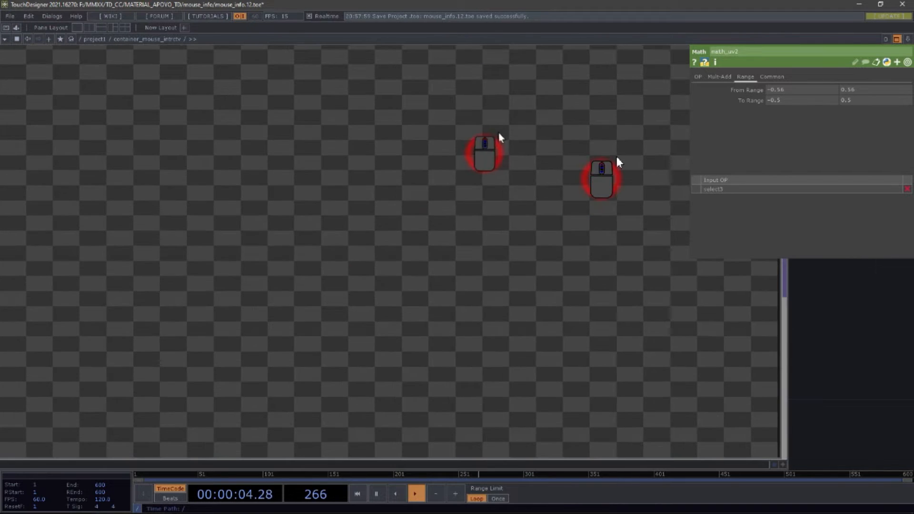
{"action": "scroll", "coordinate": [438, 234], "scroll_direction": "down", "scroll_amount": 5}
{"action": "scroll", "coordinate": [436, 236], "scroll_direction": "down", "scroll_amount": 10}
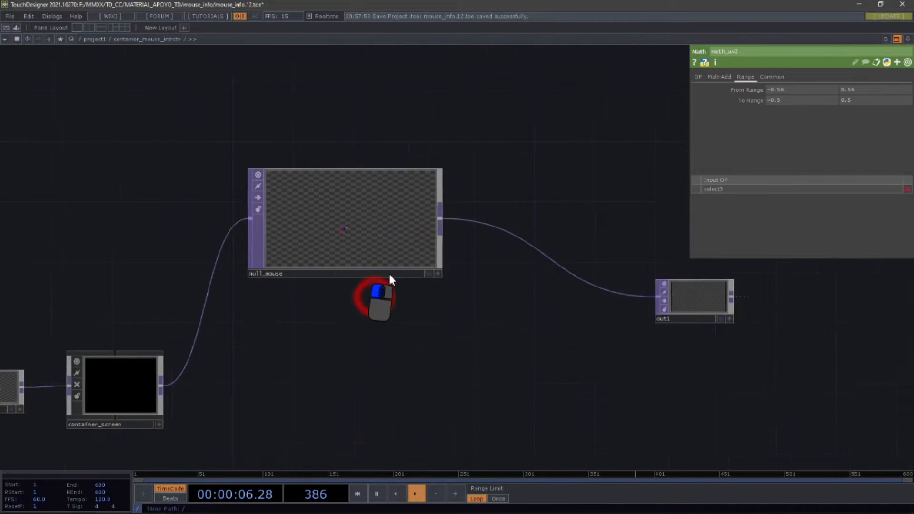
Step: Pan around container_mouse_intrctv, screengrab1 and over3 in the project1 network
{"action": "left_click_drag", "start_coordinate": [474, 355], "coordinate": [265, 281]}
{"action": "left_click_drag", "start_coordinate": [381, 380], "coordinate": [413, 266]}
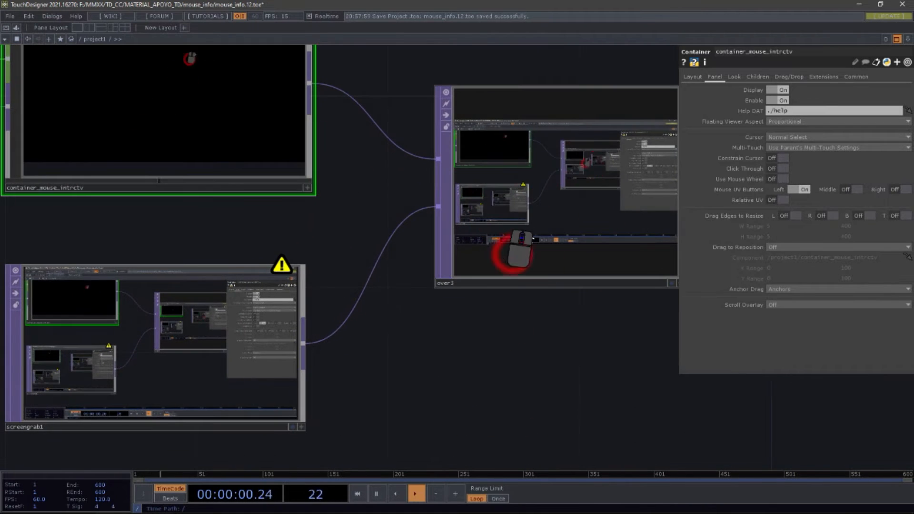
{"action": "left_click_drag", "start_coordinate": [439, 281], "coordinate": [425, 347]}
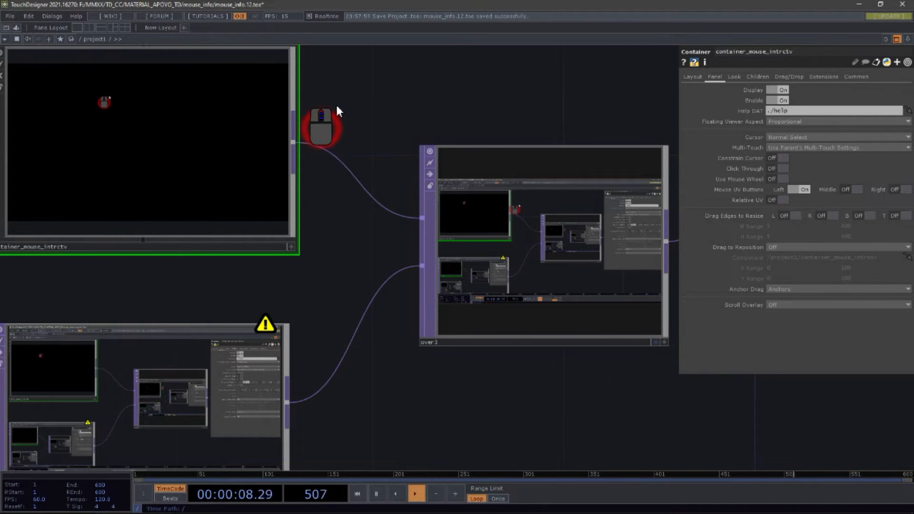
{"action": "left_click_drag", "start_coordinate": [337, 111], "coordinate": [363, 150]}
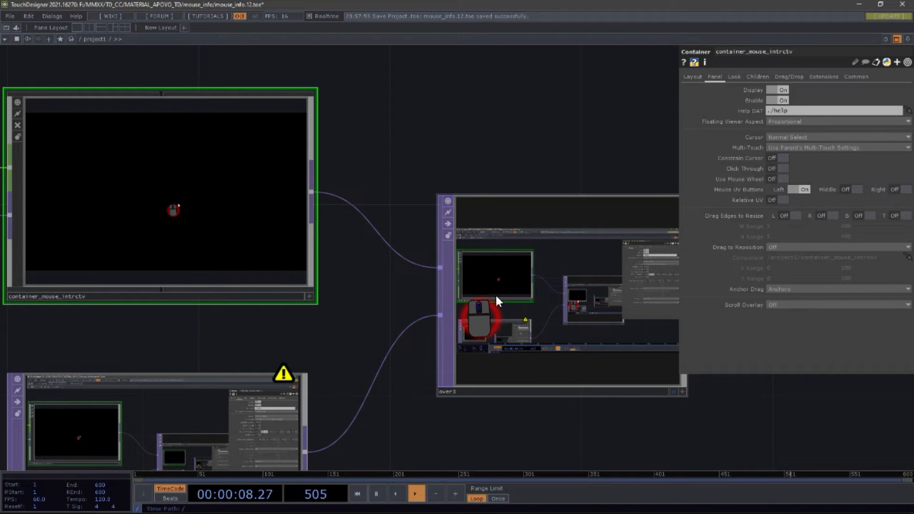
Step: Zoom down through container_mouse_intrctv into container_screen and select its ndiout1 node
{"action": "scroll", "coordinate": [273, 213], "scroll_direction": "up", "scroll_amount": 8}
{"action": "scroll", "coordinate": [500, 384], "scroll_direction": "up", "scroll_amount": 10}
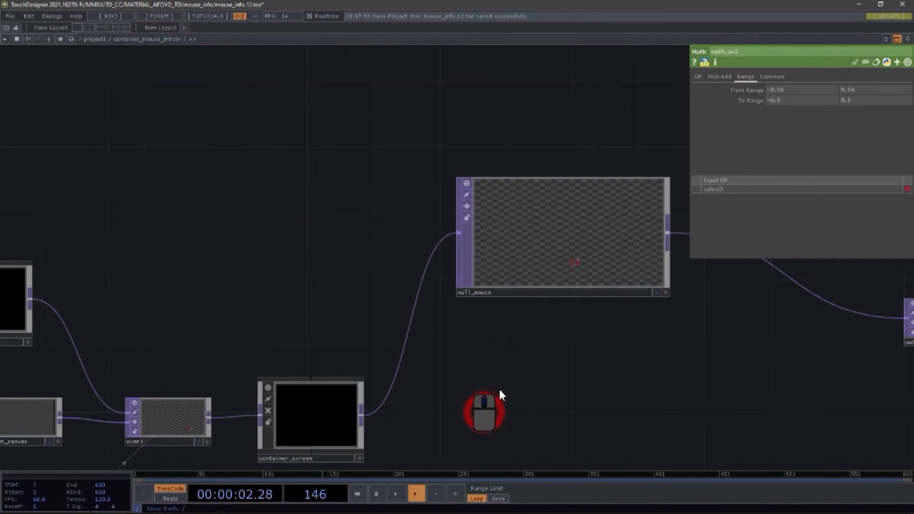
{"action": "scroll", "coordinate": [429, 318], "scroll_direction": "up", "scroll_amount": 6}
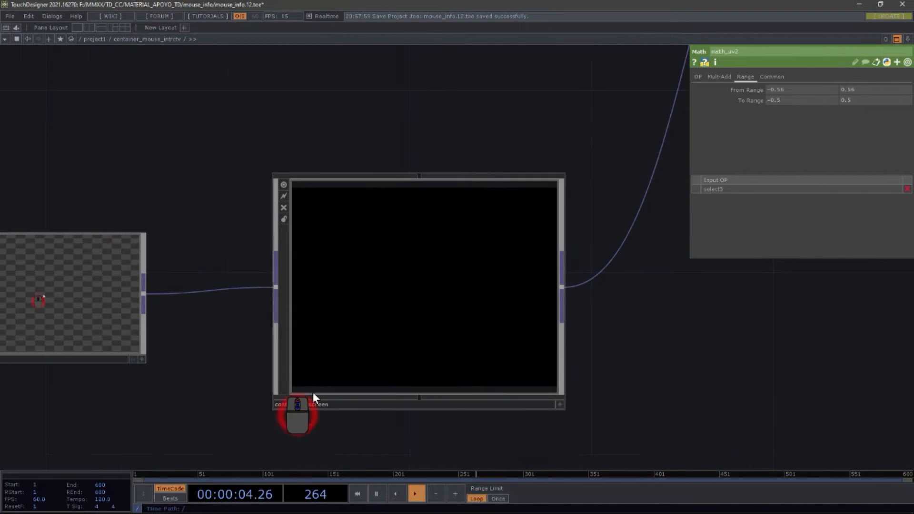
{"action": "scroll", "coordinate": [412, 285], "scroll_direction": "up", "scroll_amount": 5}
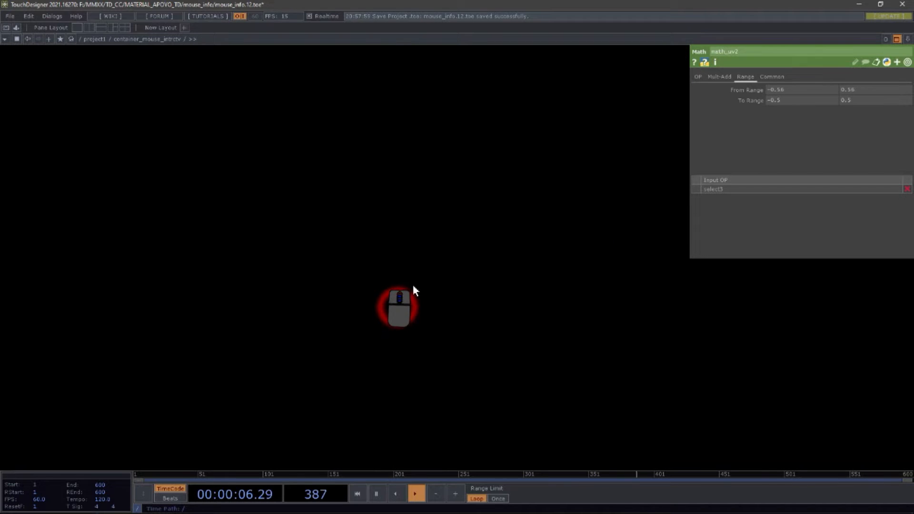
{"action": "left_click_drag", "start_coordinate": [296, 190], "coordinate": [329, 222]}
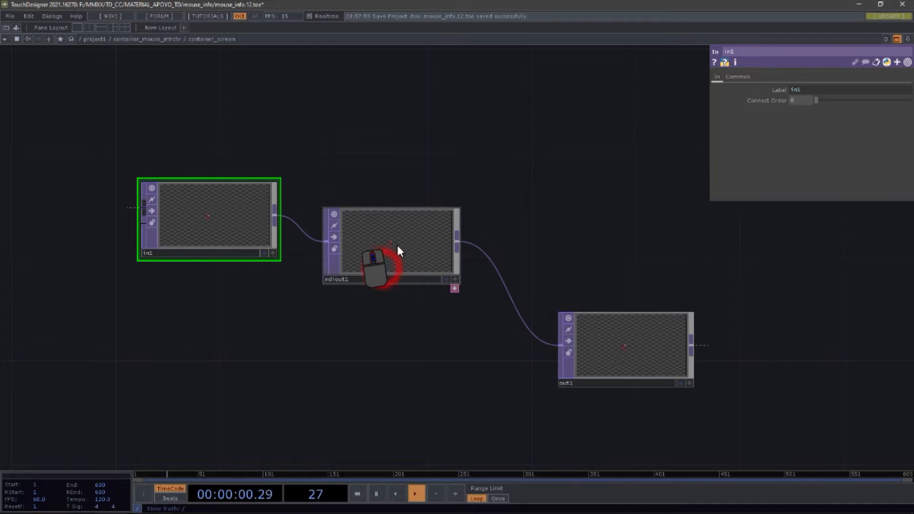
{"action": "scroll", "coordinate": [403, 249], "scroll_direction": "up", "scroll_amount": 3}
{"action": "left_click", "coordinate": [361, 262]}
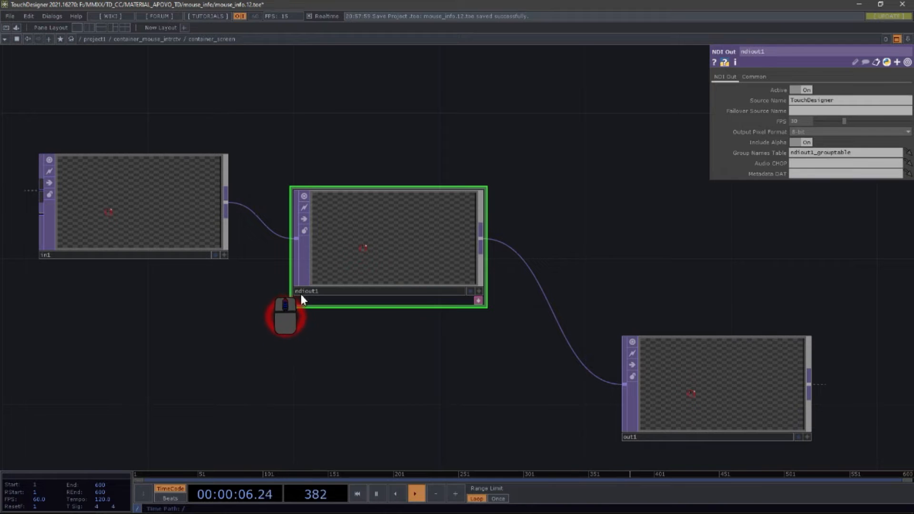
Step: Zoom out of container_screen and back in, moving between its inside and the parent network
{"action": "scroll", "coordinate": [347, 310], "scroll_direction": "down", "scroll_amount": 8}
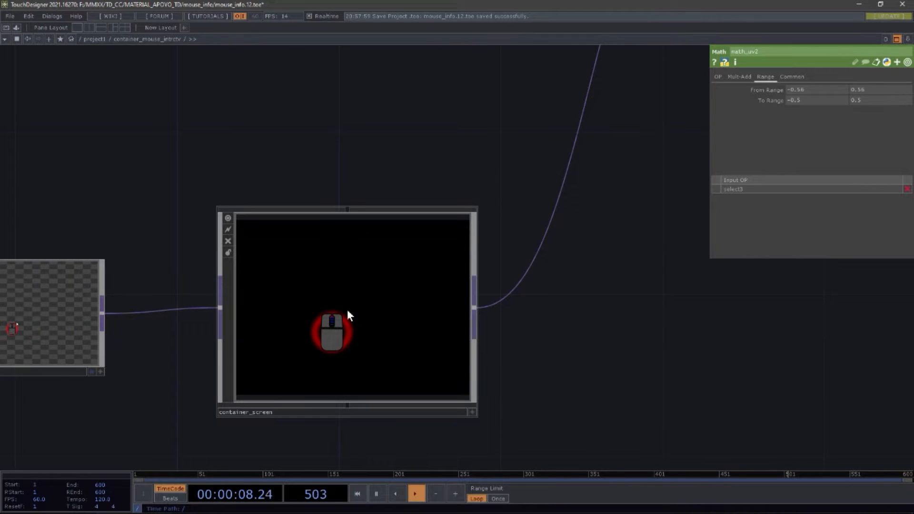
{"action": "scroll", "coordinate": [344, 296], "scroll_direction": "up", "scroll_amount": 6}
{"action": "scroll", "coordinate": [343, 296], "scroll_direction": "up", "scroll_amount": 2}
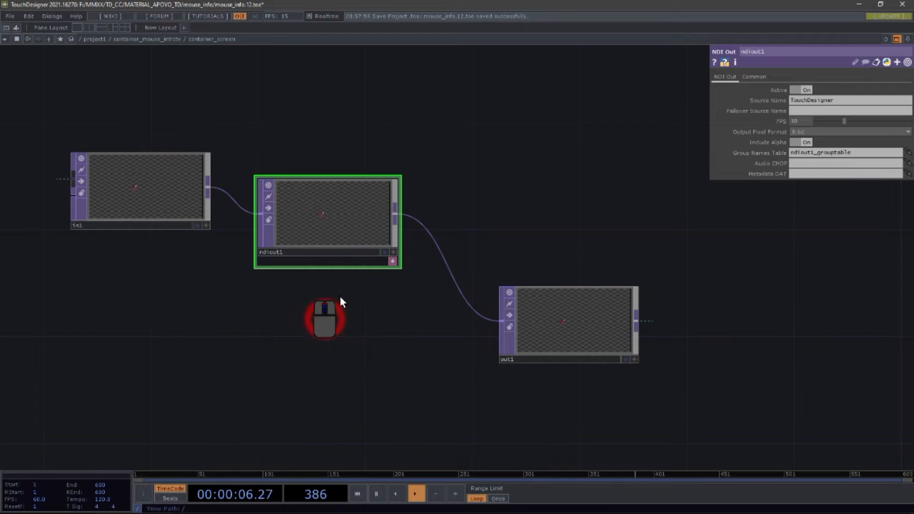
{"action": "scroll", "coordinate": [390, 281], "scroll_direction": "down", "scroll_amount": 6}
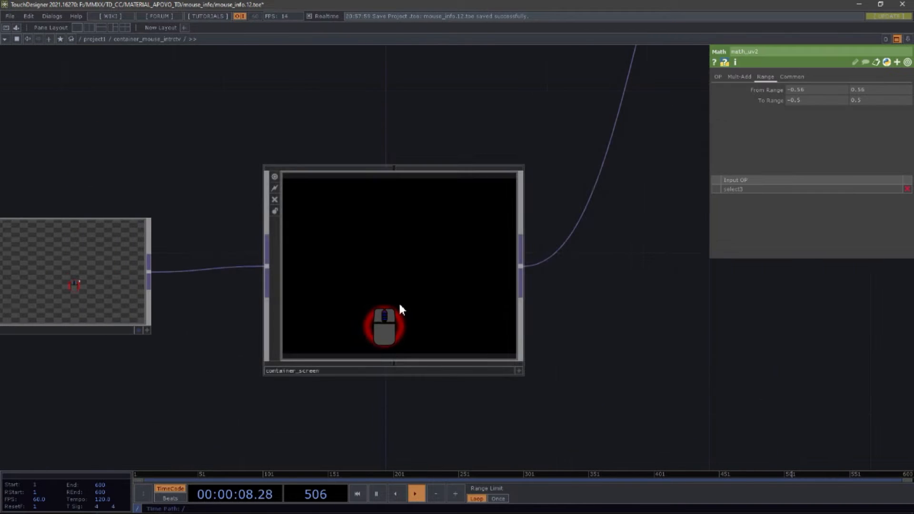
{"action": "scroll", "coordinate": [399, 301], "scroll_direction": "down", "scroll_amount": 5}
{"action": "scroll", "coordinate": [373, 276], "scroll_direction": "up", "scroll_amount": 5}
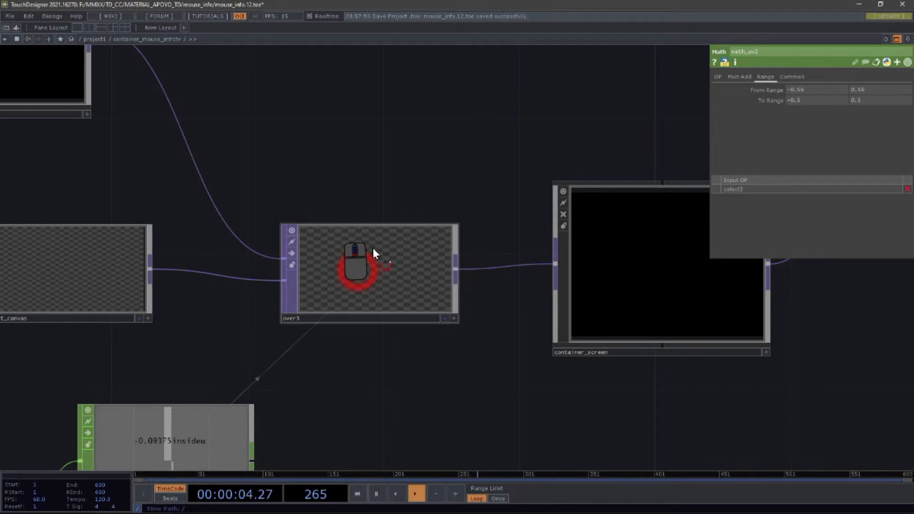
Step: Pan to the constant_canvas and over3 nodes and select constant_canvas
{"action": "left_click_drag", "start_coordinate": [341, 135], "coordinate": [586, 174]}
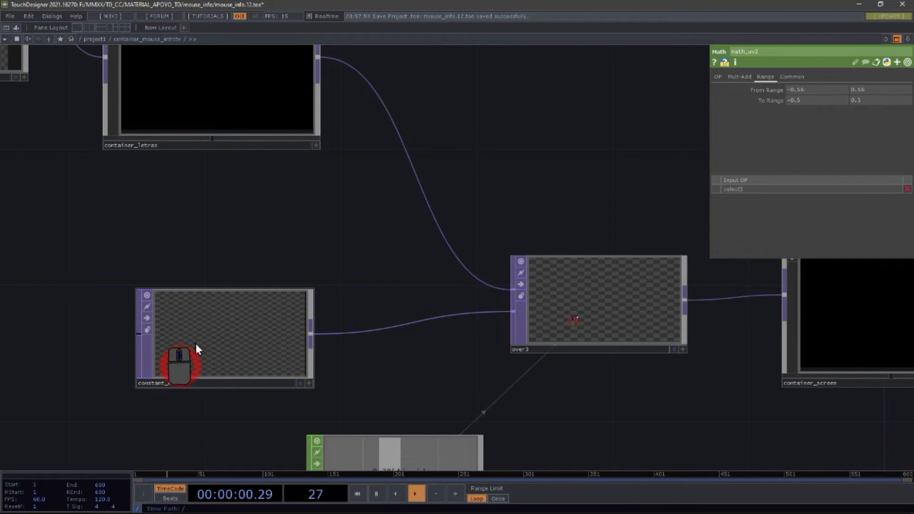
{"action": "left_click_drag", "start_coordinate": [571, 302], "coordinate": [572, 267]}
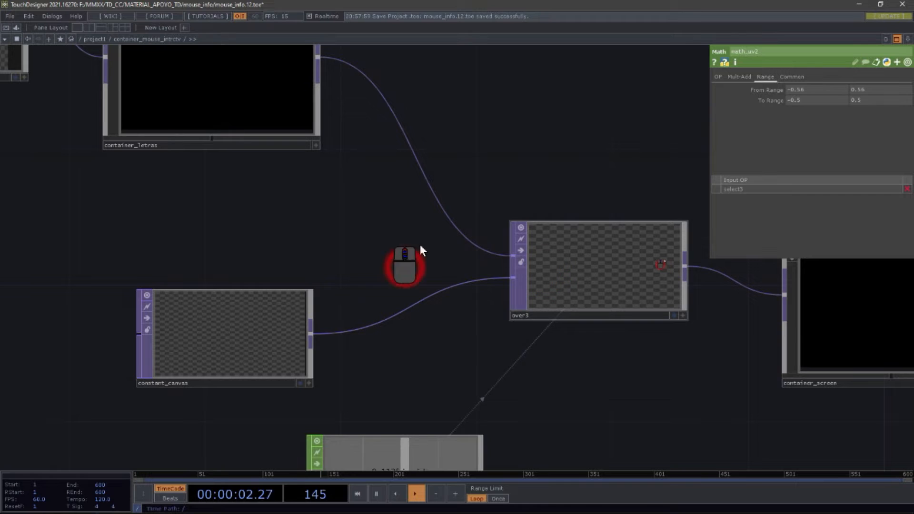
{"action": "left_click", "coordinate": [193, 372]}
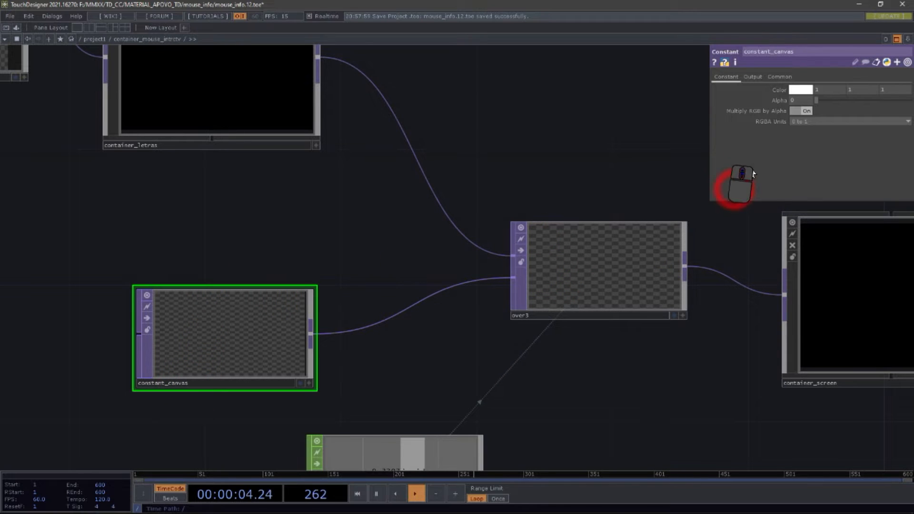
Step: Add a Constant TOP from the OP Create dialog beside constant_canvas, then delete it
{"action": "key", "text": "Tab"}
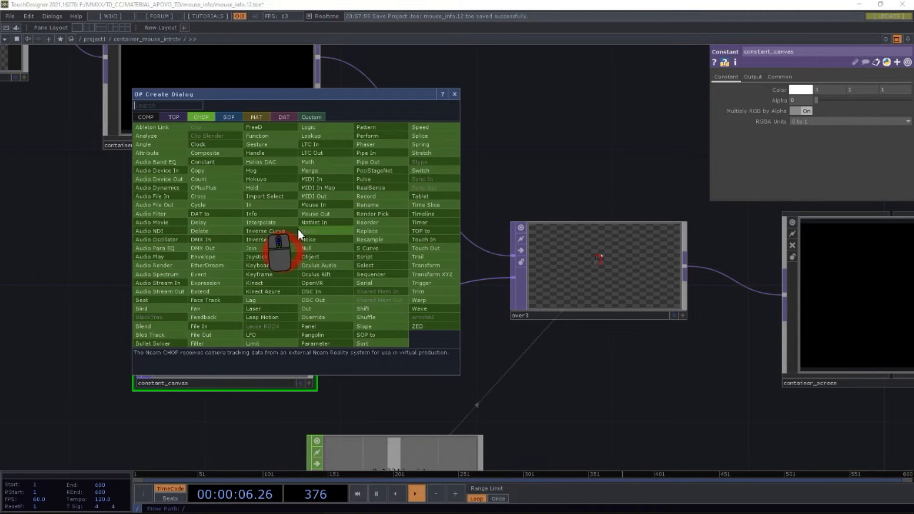
{"action": "left_click", "coordinate": [173, 116]}
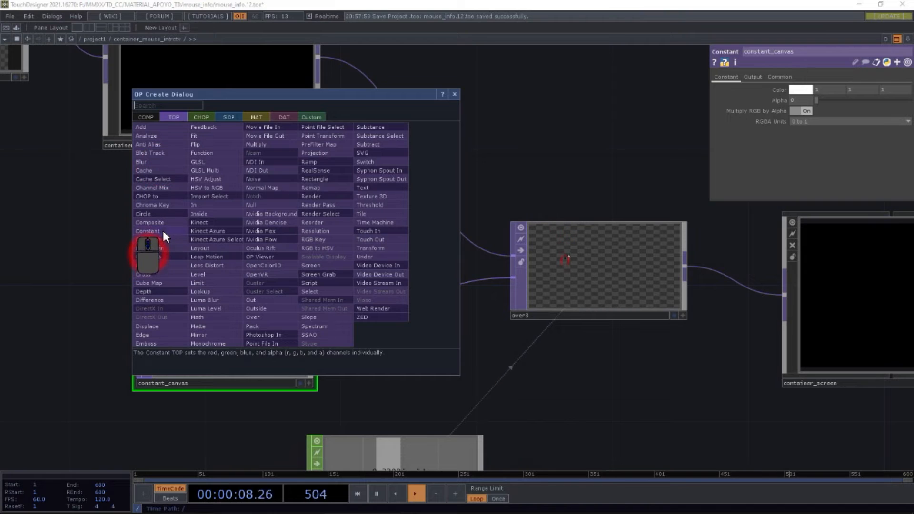
{"action": "left_click", "coordinate": [163, 230]}
{"action": "left_click", "coordinate": [298, 210]}
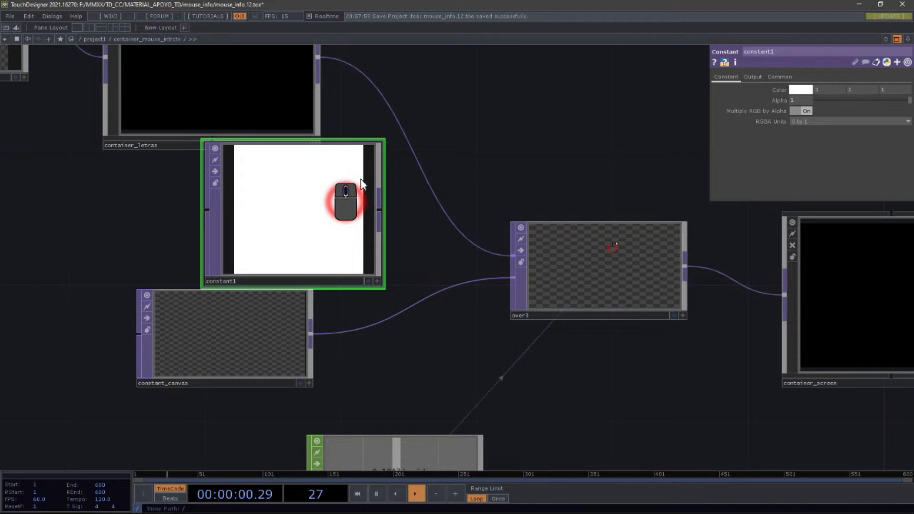
{"action": "key", "text": "Delete"}
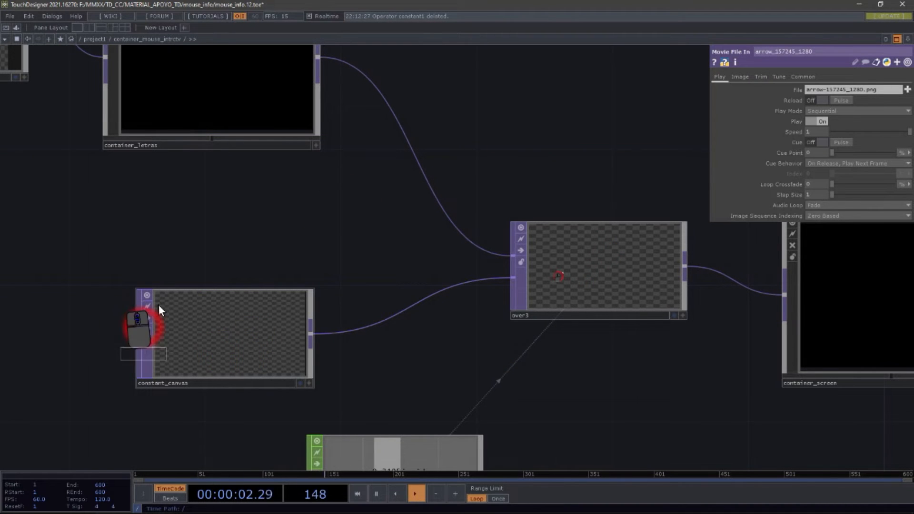
Step: Open the operator info popup for the constant_canvas node
{"action": "middle_click", "coordinate": [183, 318]}
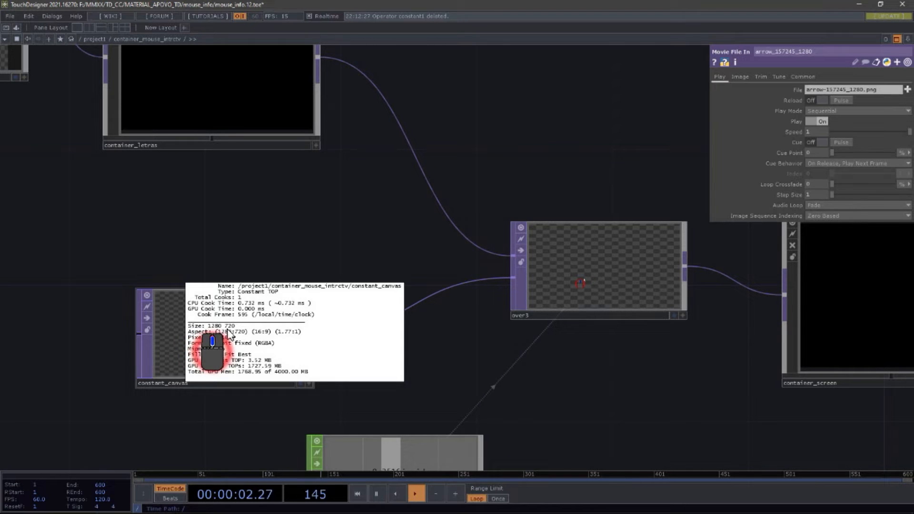
{"action": "middle_click_drag", "start_coordinate": [233, 332], "coordinate": [213, 224]}
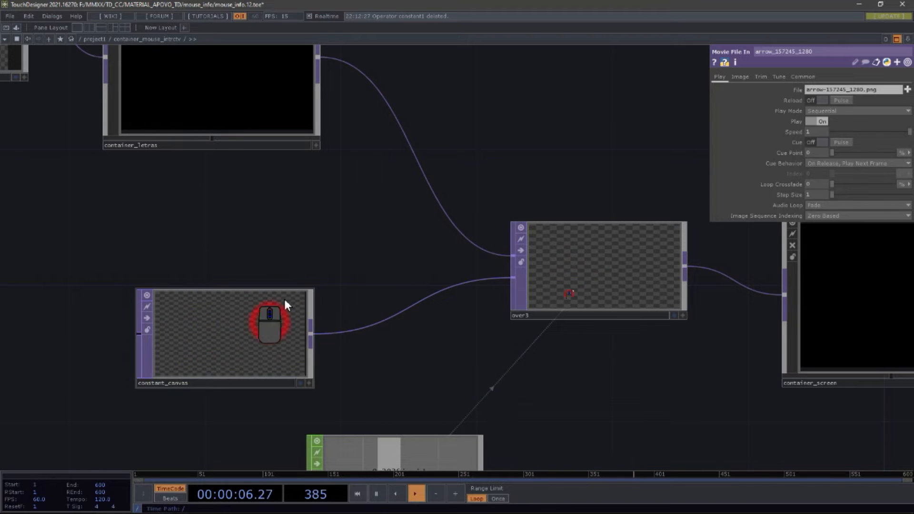
Step: Select the constant_canvas node and pan the network up toward container_letras and over2
{"action": "left_click", "coordinate": [233, 336]}
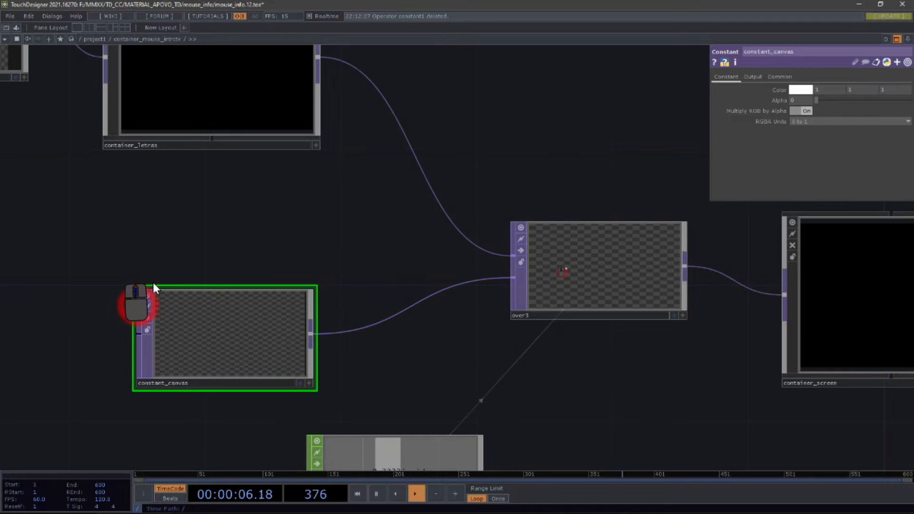
{"action": "left_click_drag", "start_coordinate": [316, 241], "coordinate": [306, 330]}
{"action": "left_click_drag", "start_coordinate": [306, 261], "coordinate": [333, 305]}
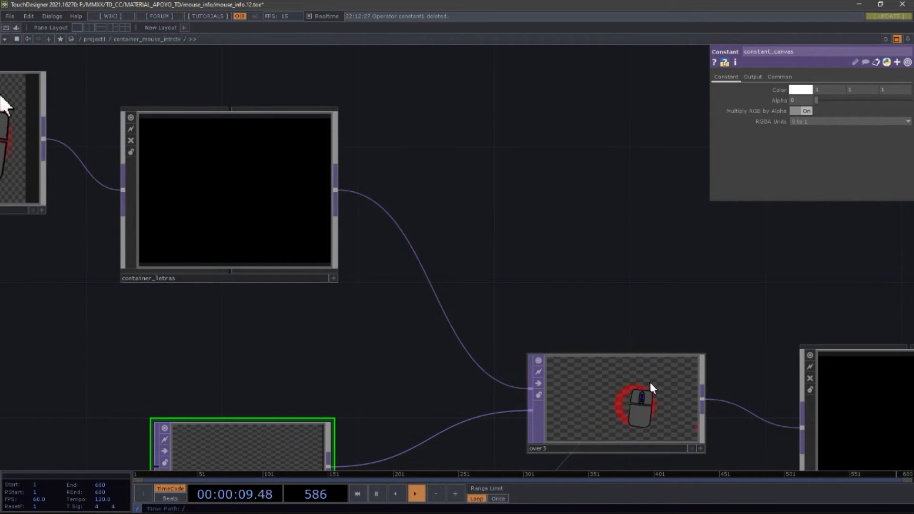
{"action": "left_click_drag", "start_coordinate": [539, 219], "coordinate": [647, 206]}
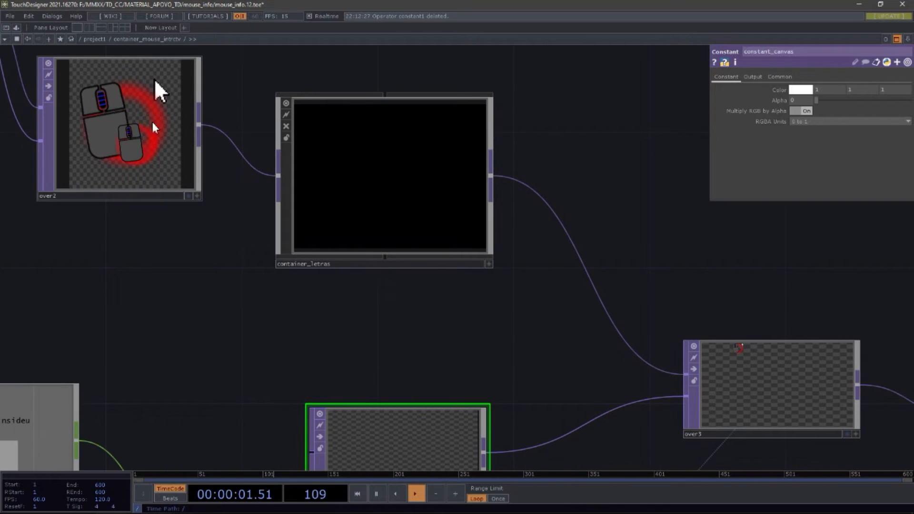
{"action": "left_click_drag", "start_coordinate": [667, 240], "coordinate": [568, 238]}
Step: Zoom down into container_letras and zoom in and out across its inside network
{"action": "scroll", "coordinate": [282, 199], "scroll_direction": "up", "scroll_amount": 8}
{"action": "scroll", "coordinate": [294, 213], "scroll_direction": "up", "scroll_amount": 3}
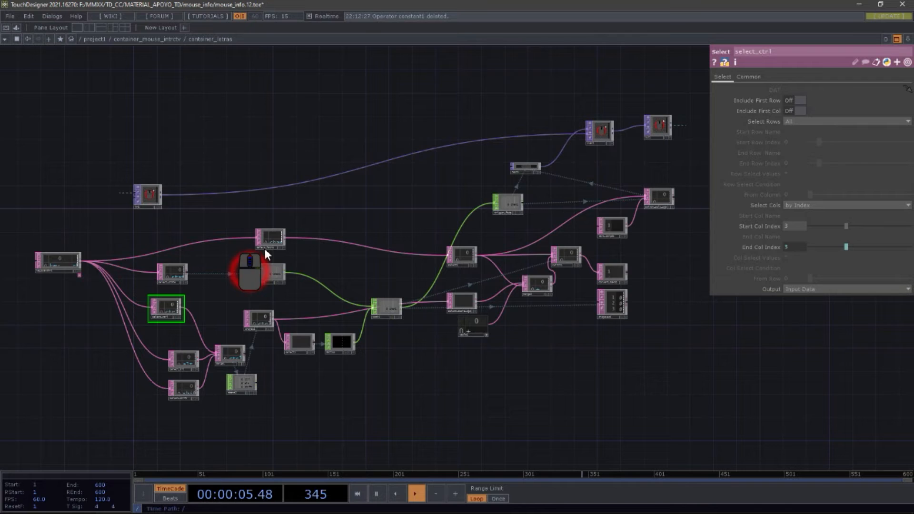
{"action": "scroll", "coordinate": [35, 258], "scroll_direction": "up", "scroll_amount": 3}
{"action": "scroll", "coordinate": [34, 258], "scroll_direction": "up", "scroll_amount": 4}
{"action": "scroll", "coordinate": [36, 257], "scroll_direction": "down", "scroll_amount": 5}
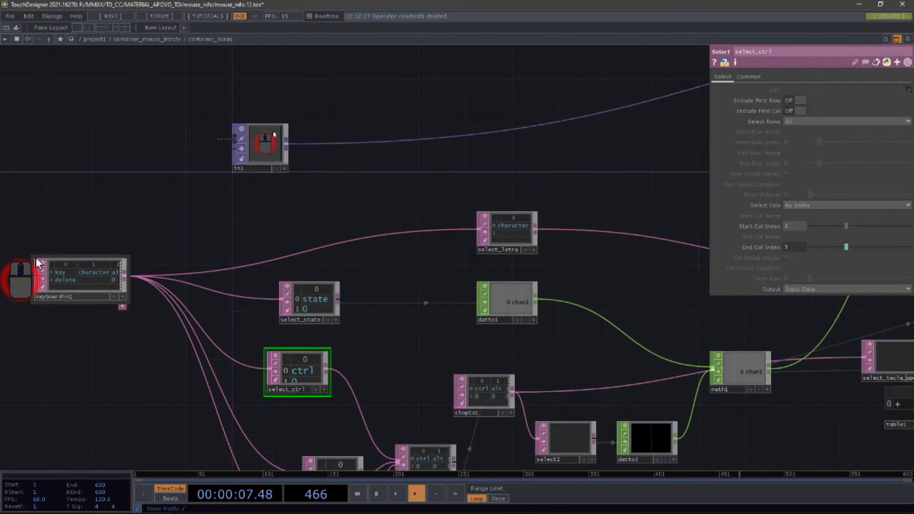
{"action": "scroll", "coordinate": [35, 257], "scroll_direction": "down", "scroll_amount": 4}
{"action": "scroll", "coordinate": [304, 227], "scroll_direction": "up", "scroll_amount": 6}
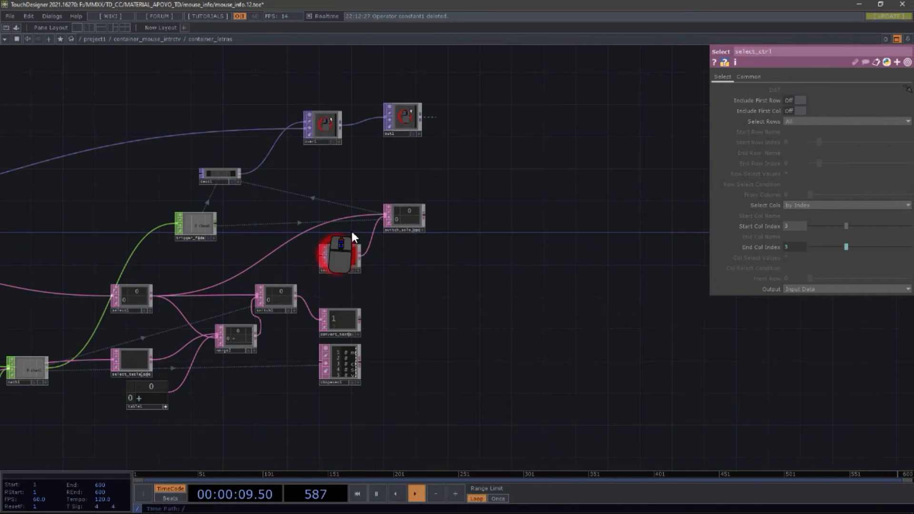
{"action": "scroll", "coordinate": [409, 229], "scroll_direction": "up", "scroll_amount": 2}
{"action": "scroll", "coordinate": [384, 229], "scroll_direction": "down", "scroll_amount": 5}
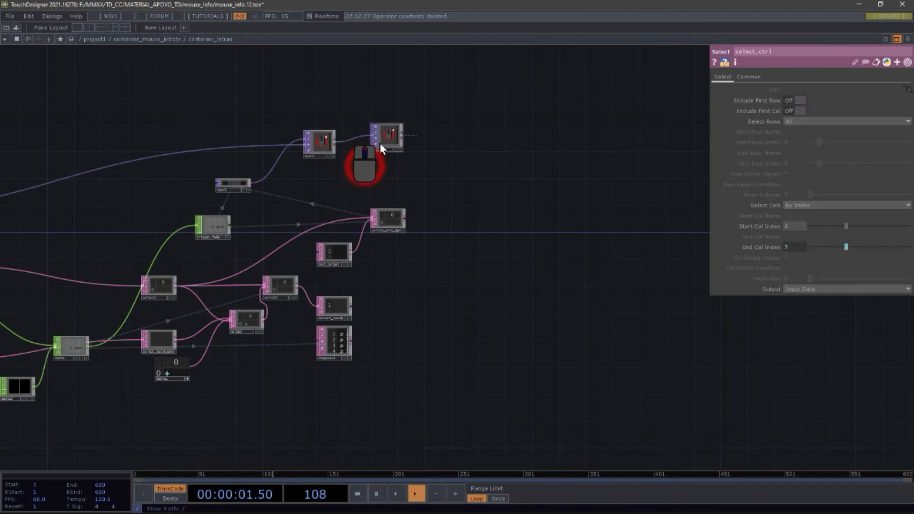
{"action": "scroll", "coordinate": [366, 136], "scroll_direction": "up", "scroll_amount": 4}
{"action": "scroll", "coordinate": [365, 134], "scroll_direction": "up", "scroll_amount": 2}
Step: Pan and zoom around the container_letras network between the over1, text1 and math1 nodes
{"action": "left_click_drag", "start_coordinate": [403, 260], "coordinate": [568, 297]}
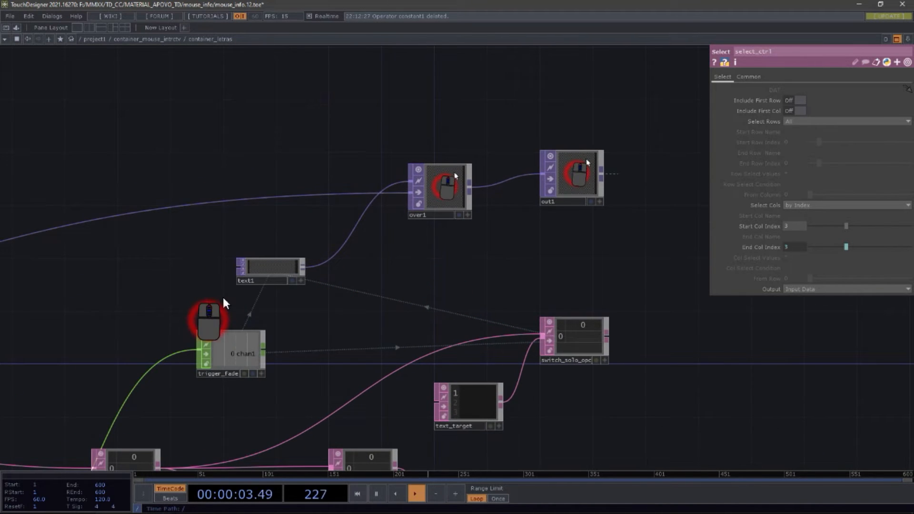
{"action": "left_click_drag", "start_coordinate": [282, 310], "coordinate": [428, 126]}
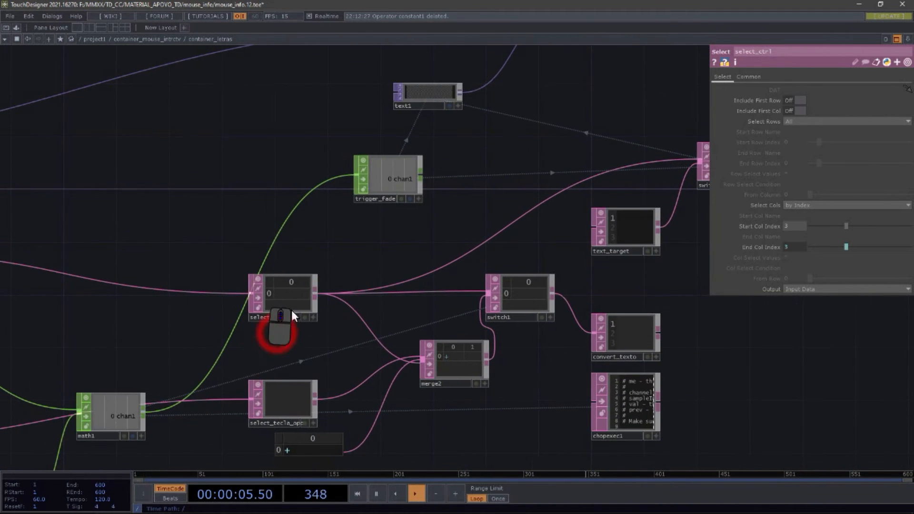
{"action": "left_click_drag", "start_coordinate": [248, 343], "coordinate": [653, 239]}
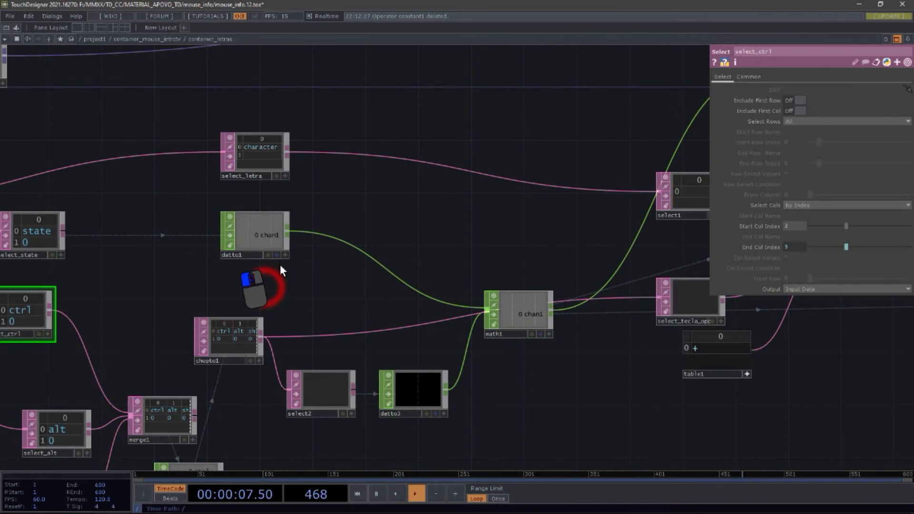
{"action": "left_click_drag", "start_coordinate": [248, 277], "coordinate": [303, 258]}
{"action": "key", "text": "alt"}
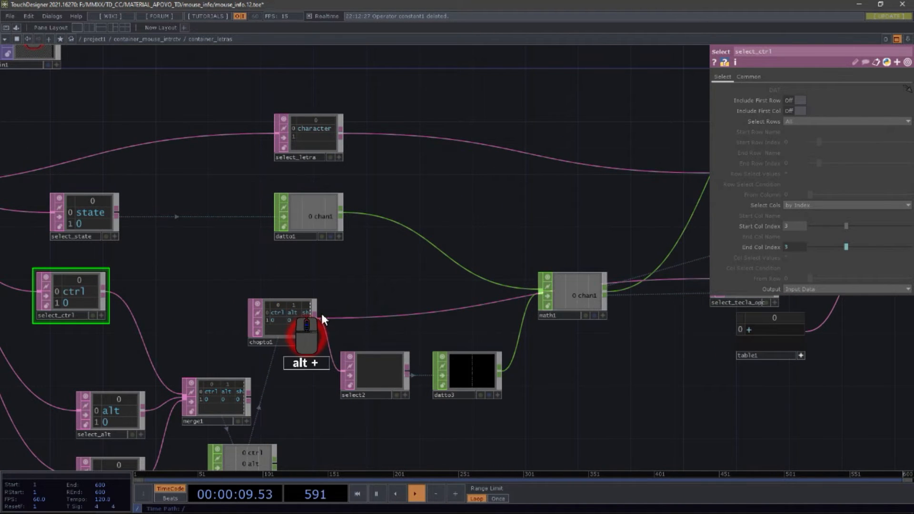
{"action": "left_click_drag", "start_coordinate": [404, 257], "coordinate": [170, 290]}
{"action": "scroll", "coordinate": [170, 290], "scroll_direction": "down", "scroll_amount": 9}
{"action": "scroll", "coordinate": [266, 247], "scroll_direction": "up", "scroll_amount": 10}
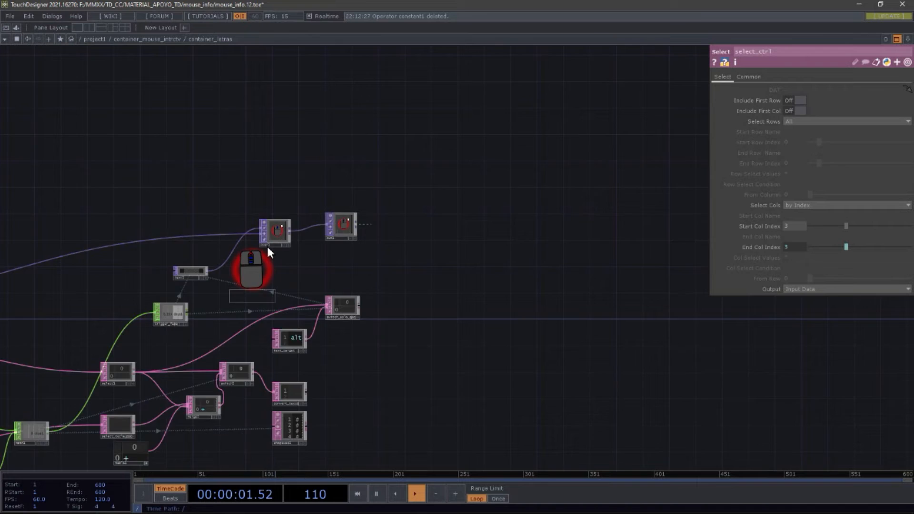
{"action": "scroll", "coordinate": [305, 232], "scroll_direction": "up", "scroll_amount": 3}
Step: Press the alt, d, u, i and c keys to drive the network's keyboard display nodes
{"action": "key", "text": "alt"}
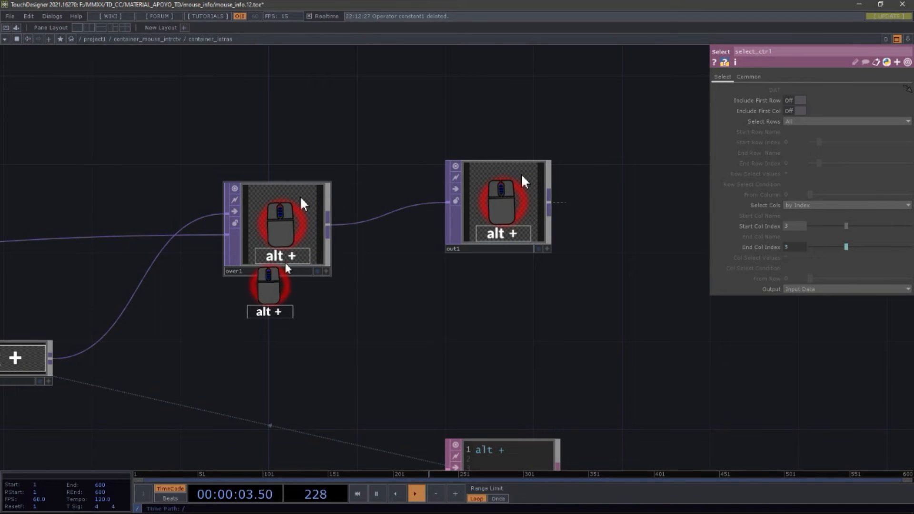
{"action": "key", "text": "d"}
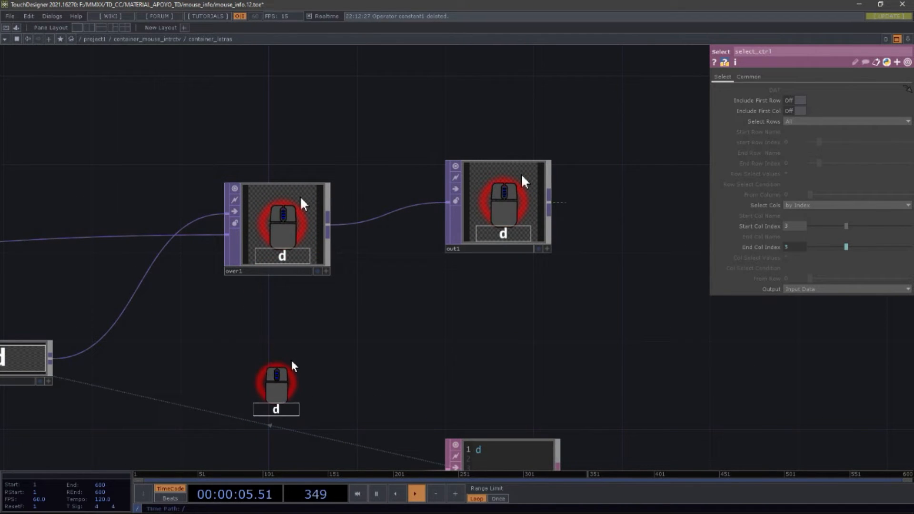
{"action": "key", "text": "alt"}
{"action": "key", "text": "u"}
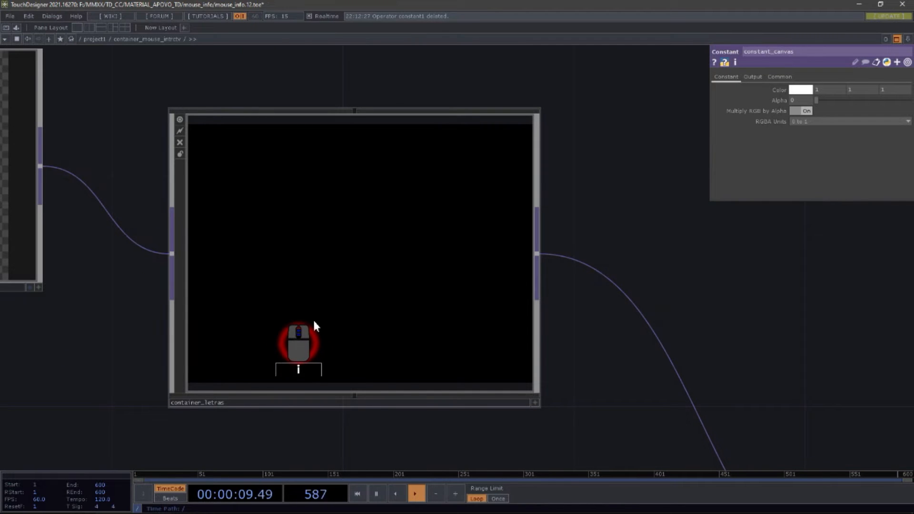
{"action": "key", "text": "i"}
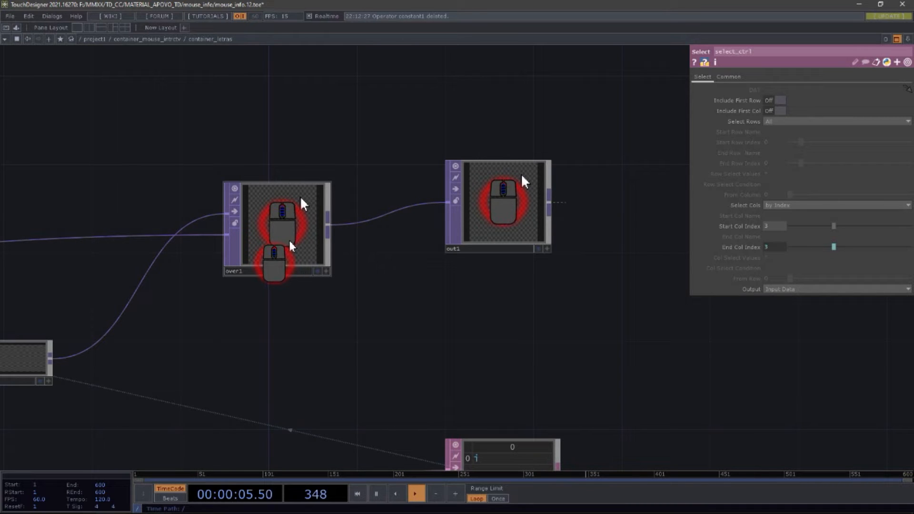
{"action": "key", "text": "alt"}
{"action": "key", "text": "c"}
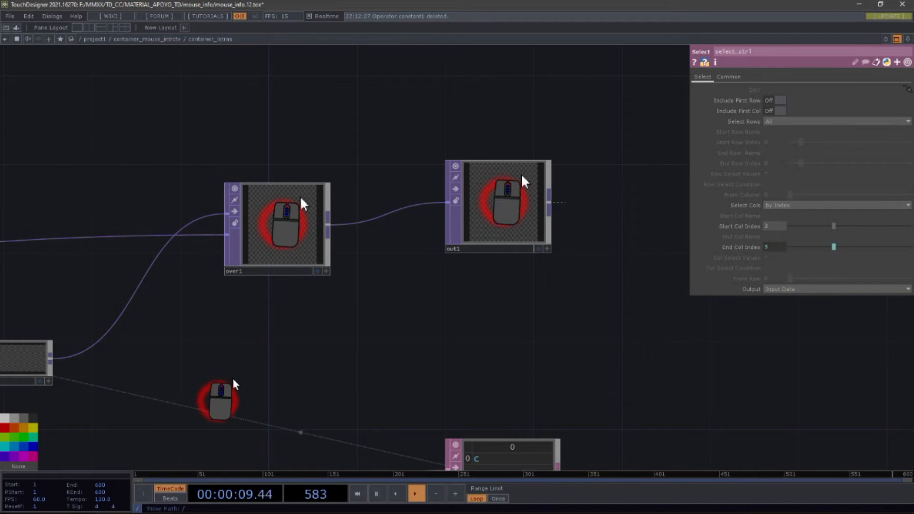
Step: Select the over1 node and copy it
{"action": "left_click", "coordinate": [275, 256]}
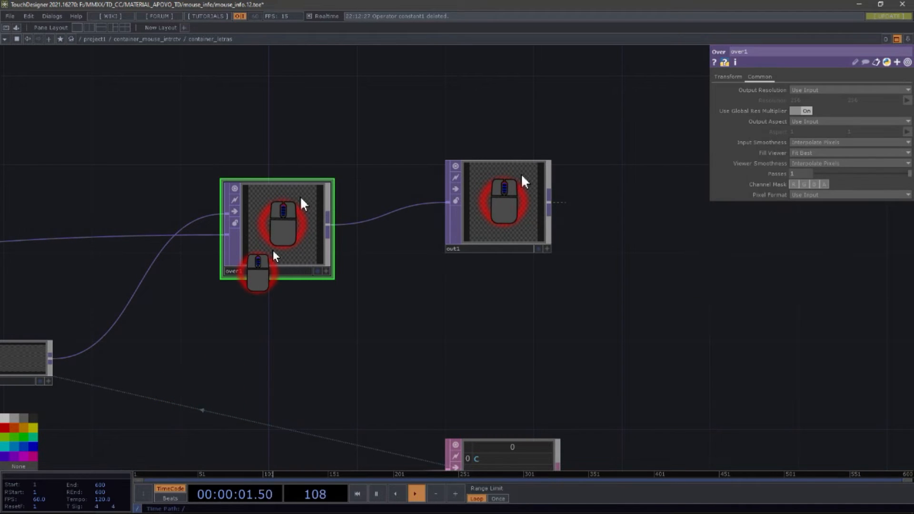
{"action": "key", "text": "ctrl+c"}
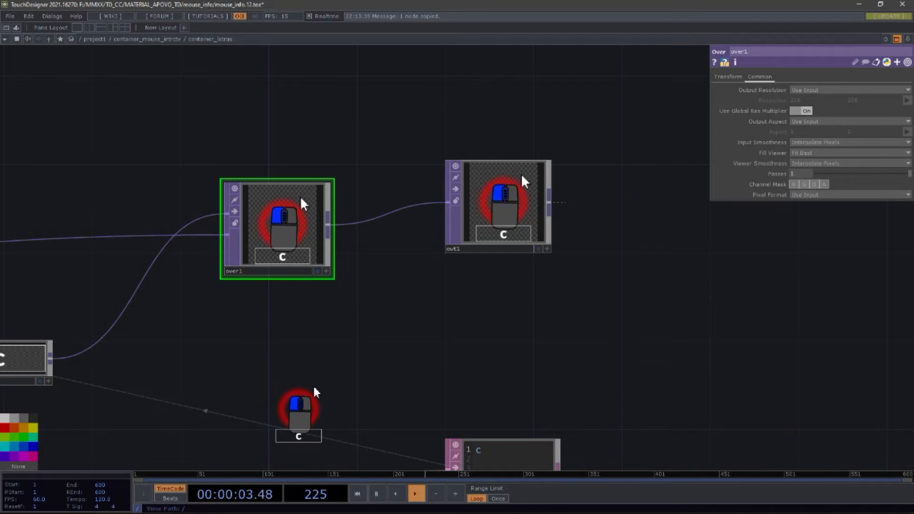
Step: Zoom out and back in on the container_letras network, panning between the keyboardin1, switch and over1 nodes
{"action": "scroll", "coordinate": [240, 376], "scroll_direction": "down", "scroll_amount": 10}
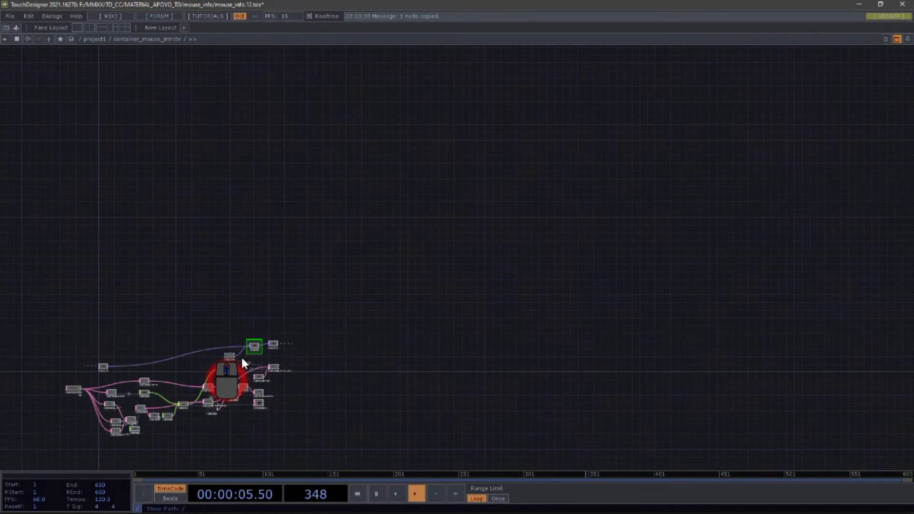
{"action": "left_click_drag", "start_coordinate": [163, 176], "coordinate": [342, 164]}
{"action": "scroll", "coordinate": [401, 316], "scroll_direction": "up", "scroll_amount": 10}
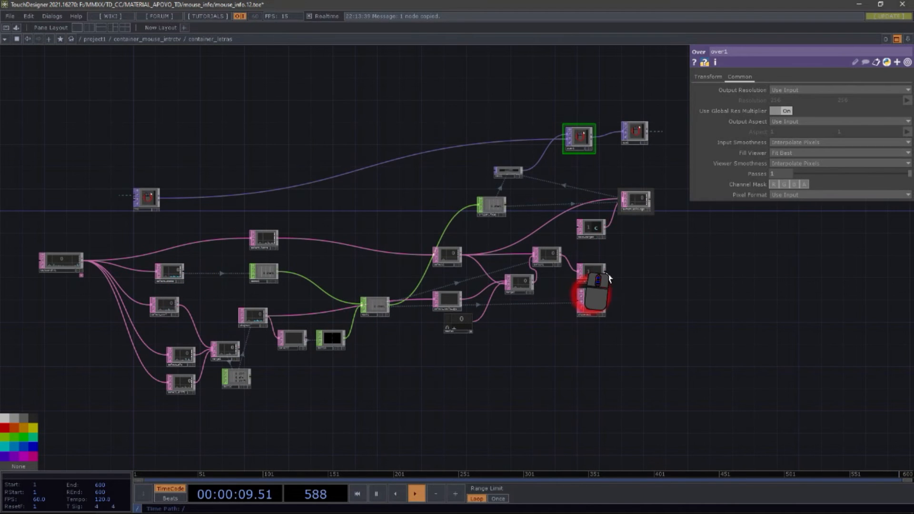
{"action": "left_click_drag", "start_coordinate": [581, 181], "coordinate": [511, 230]}
{"action": "scroll", "coordinate": [547, 165], "scroll_direction": "up", "scroll_amount": 6}
{"action": "scroll", "coordinate": [469, 256], "scroll_direction": "down", "scroll_amount": 10}
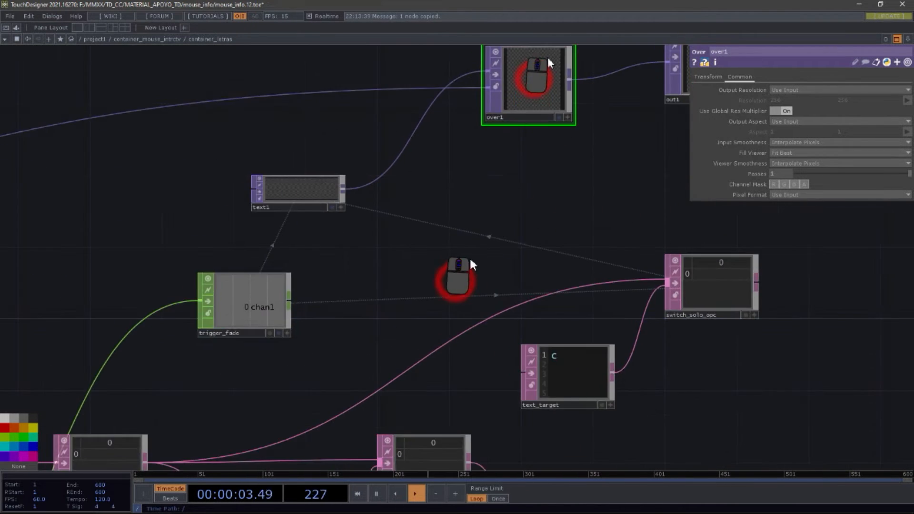
{"action": "scroll", "coordinate": [184, 262], "scroll_direction": "up", "scroll_amount": 8}
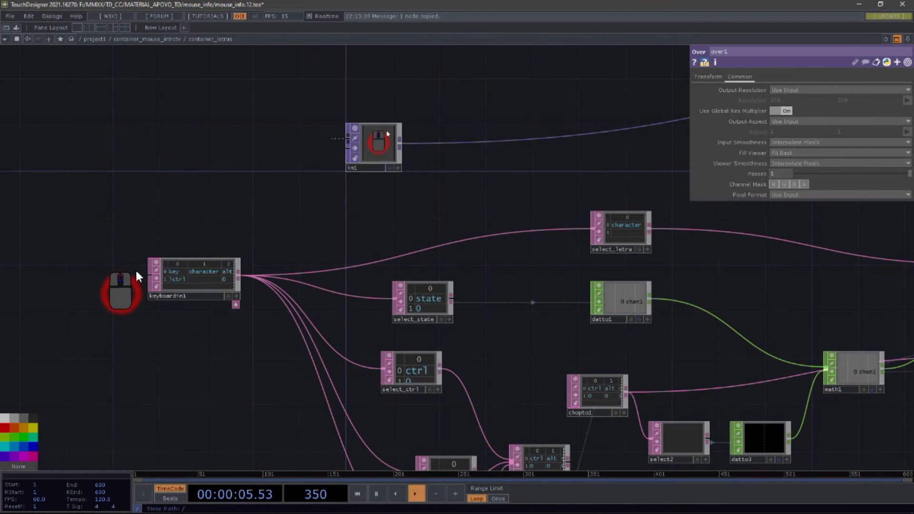
{"action": "scroll", "coordinate": [171, 264], "scroll_direction": "down", "scroll_amount": 5}
{"action": "scroll", "coordinate": [152, 281], "scroll_direction": "up", "scroll_amount": 8}
{"action": "scroll", "coordinate": [186, 271], "scroll_direction": "down", "scroll_amount": 8}
{"action": "left_click_drag", "start_coordinate": [655, 299], "coordinate": [537, 373]}
{"action": "scroll", "coordinate": [551, 230], "scroll_direction": "up", "scroll_amount": 8}
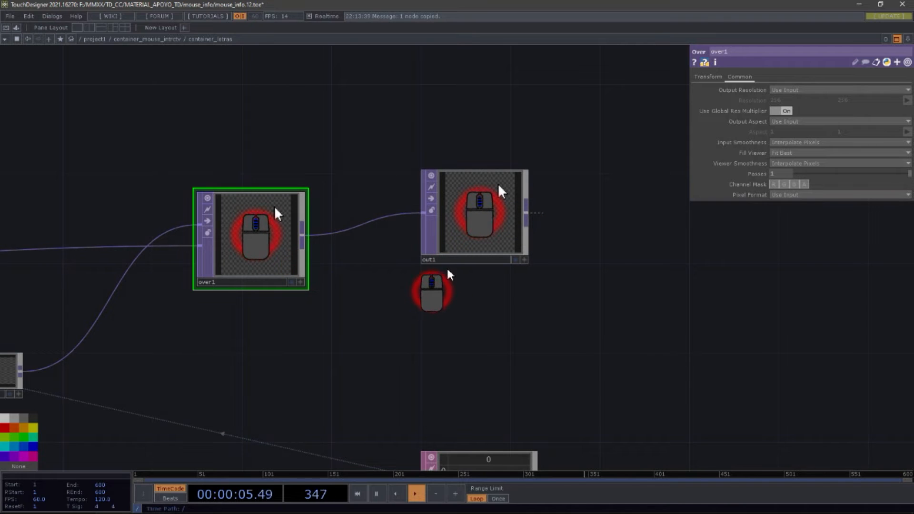
Step: Copy the selected over1 node again and pan and zoom across the container_letras network
{"action": "key", "text": "ctrl"}
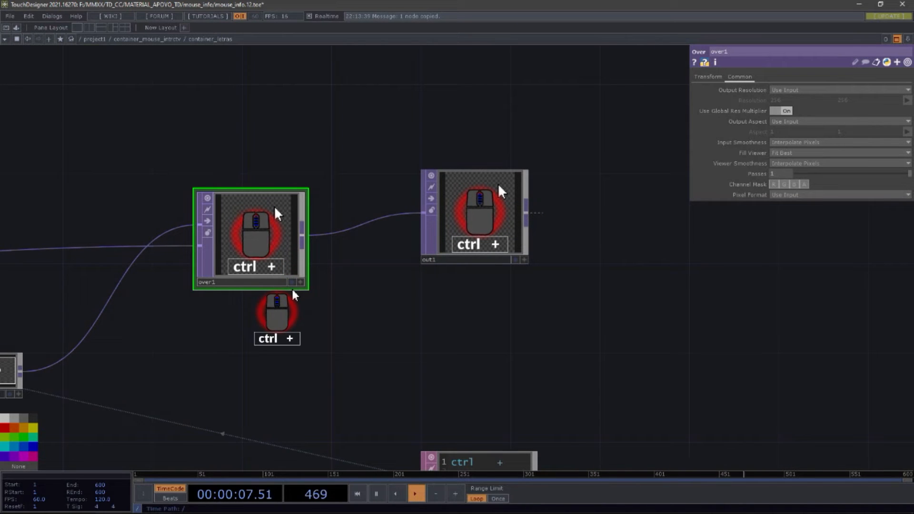
{"action": "key", "text": "c"}
{"action": "left_click_drag", "start_coordinate": [265, 343], "coordinate": [526, 326]}
{"action": "scroll", "coordinate": [535, 319], "scroll_direction": "down", "scroll_amount": 4}
{"action": "scroll", "coordinate": [537, 319], "scroll_direction": "down", "scroll_amount": 1}
{"action": "left_click_drag", "start_coordinate": [578, 231], "coordinate": [902, 210]}
{"action": "left_click_drag", "start_coordinate": [326, 250], "coordinate": [590, 235]}
{"action": "scroll", "coordinate": [446, 272], "scroll_direction": "down", "scroll_amount": 5}
{"action": "scroll", "coordinate": [343, 314], "scroll_direction": "up", "scroll_amount": 12}
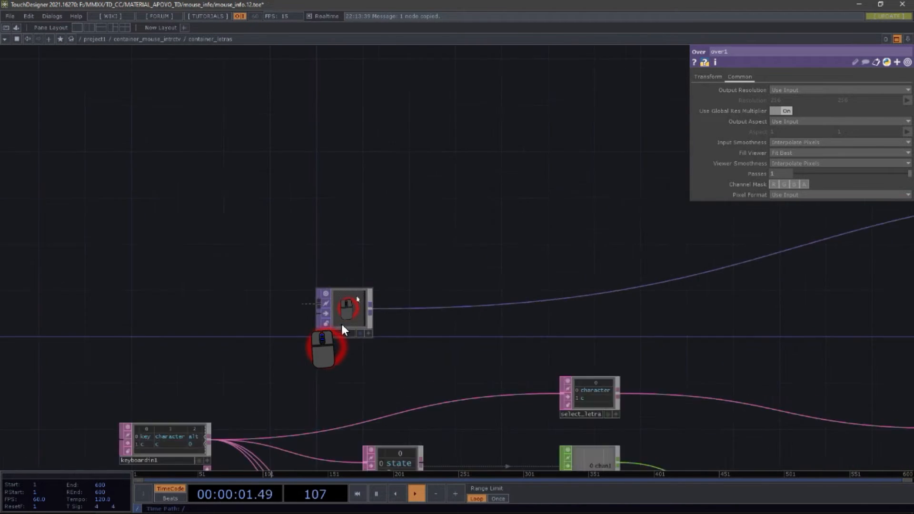
Step: Zoom out of container_letras to the parent network and pan around the crop1, over1 and over2 nodes
{"action": "scroll", "coordinate": [326, 304], "scroll_direction": "down", "scroll_amount": 7}
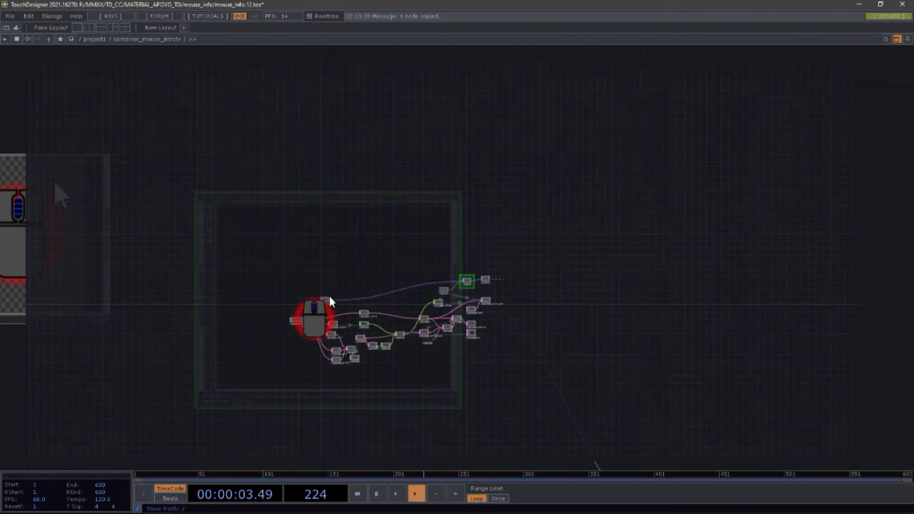
{"action": "left_click_drag", "start_coordinate": [509, 204], "coordinate": [889, 282]}
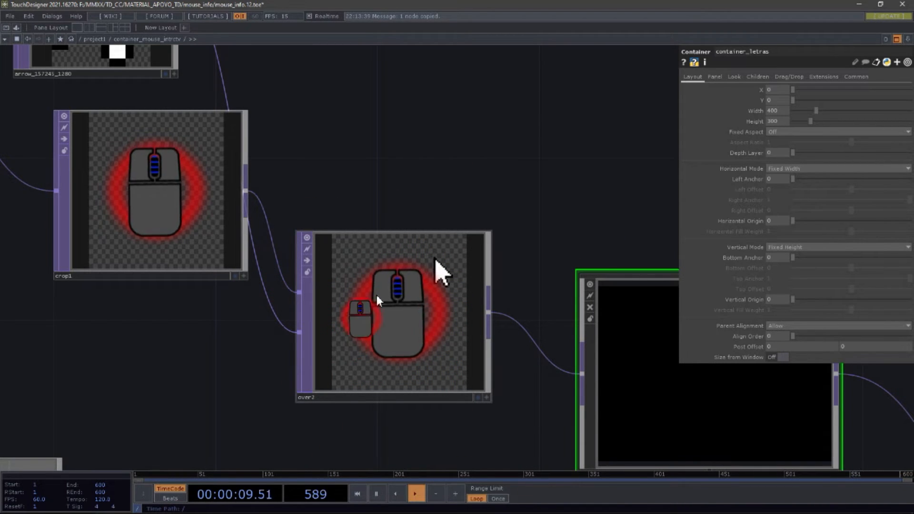
{"action": "left_click_drag", "start_coordinate": [473, 154], "coordinate": [669, 161]}
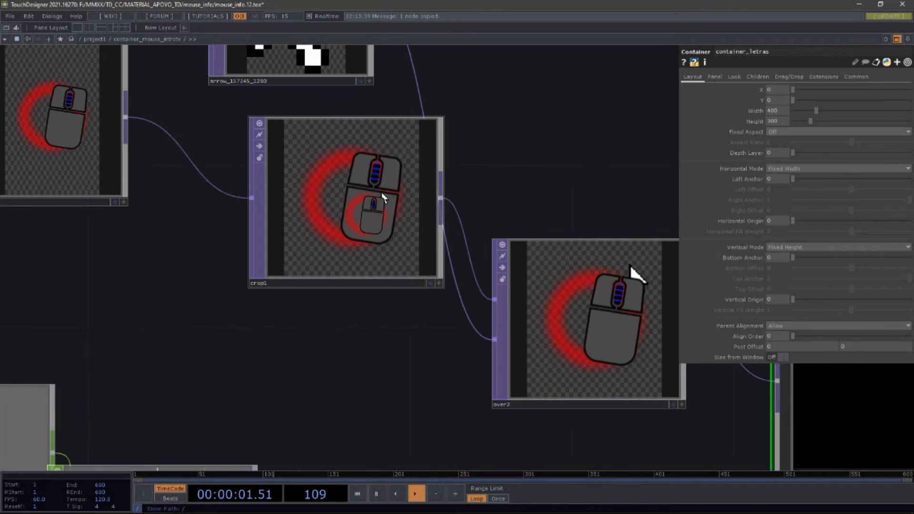
{"action": "scroll", "coordinate": [295, 303], "scroll_direction": "down", "scroll_amount": 5}
{"action": "left_click_drag", "start_coordinate": [421, 199], "coordinate": [448, 126]}
{"action": "left_click_drag", "start_coordinate": [338, 196], "coordinate": [353, 121]}
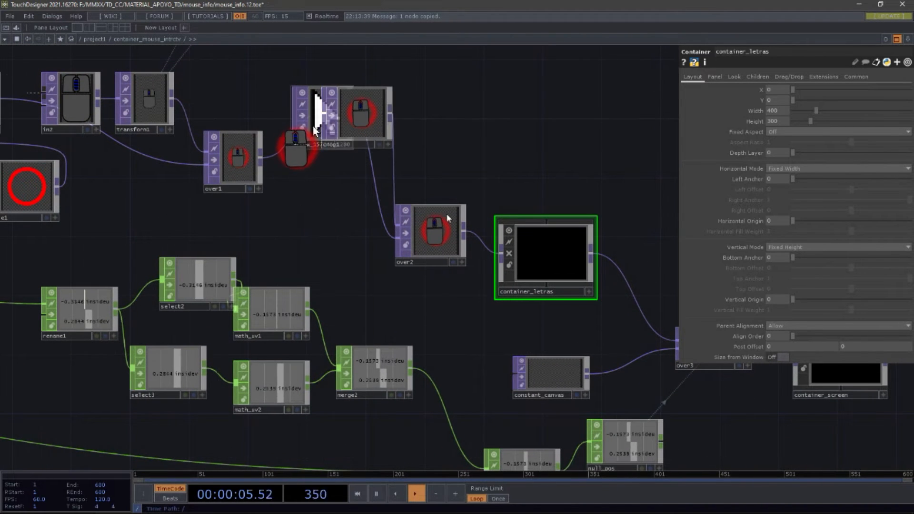
{"action": "left_click_drag", "start_coordinate": [320, 149], "coordinate": [336, 253]}
{"action": "left_click_drag", "start_coordinate": [359, 133], "coordinate": [378, 180]}
{"action": "left_click_drag", "start_coordinate": [442, 231], "coordinate": [438, 194]}
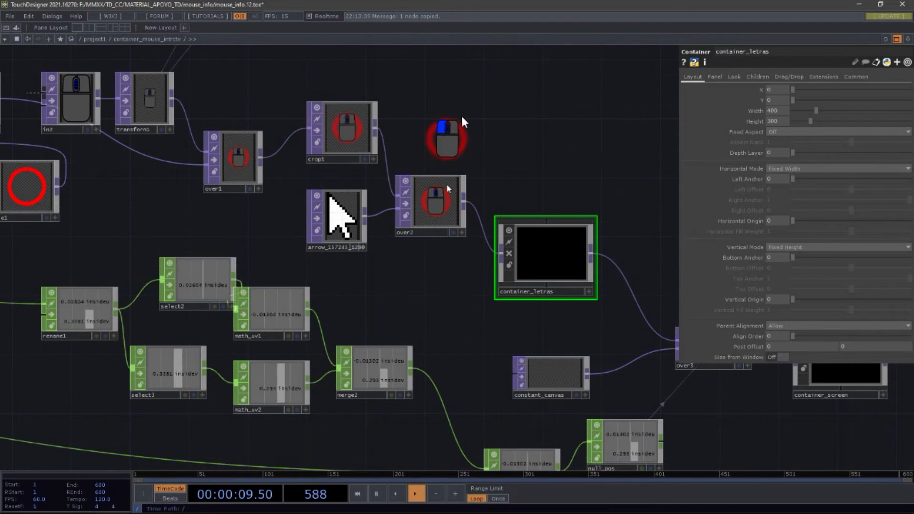
{"action": "scroll", "coordinate": [435, 242], "scroll_direction": "up", "scroll_amount": 5}
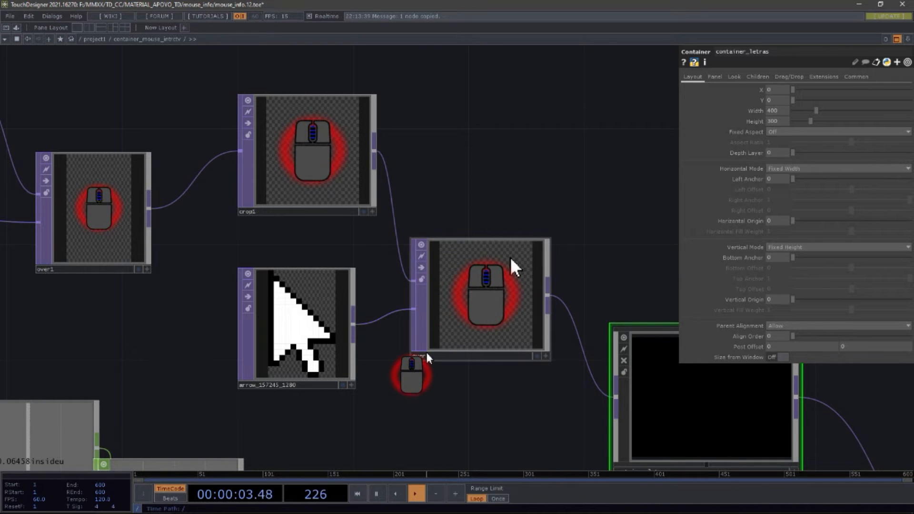
{"action": "left_click_drag", "start_coordinate": [511, 257], "coordinate": [624, 331]}
{"action": "left_click_drag", "start_coordinate": [262, 181], "coordinate": [348, 193]}
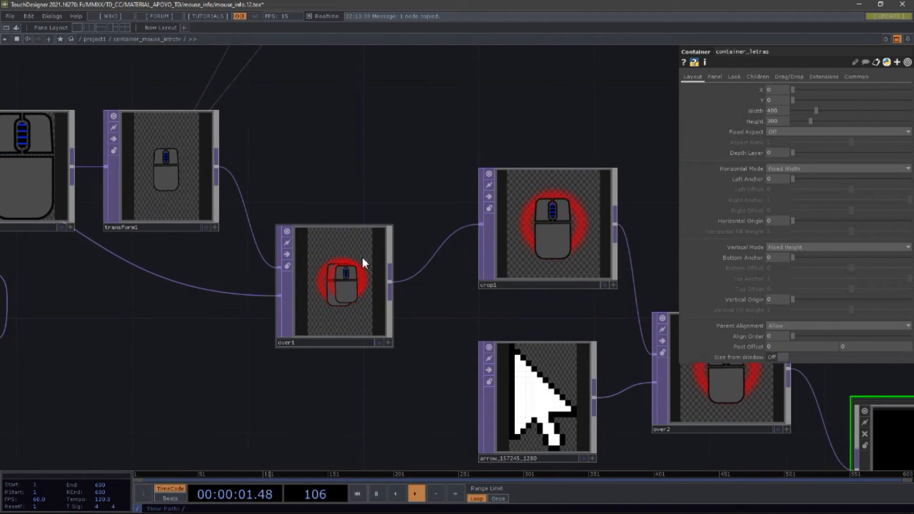
Step: Pan and zoom across the container_mouse_intrctv network around the transform1, in2 and over1 nodes
{"action": "left_click_drag", "start_coordinate": [333, 152], "coordinate": [506, 189]}
{"action": "left_click_drag", "start_coordinate": [184, 218], "coordinate": [191, 107]}
{"action": "scroll", "coordinate": [226, 381], "scroll_direction": "down", "scroll_amount": 5}
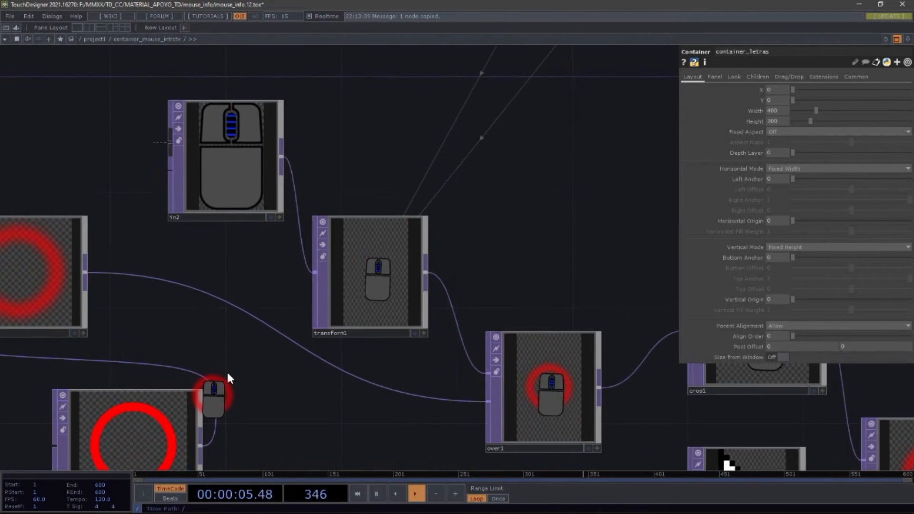
{"action": "scroll", "coordinate": [365, 256], "scroll_direction": "up", "scroll_amount": 4}
{"action": "left_click_drag", "start_coordinate": [263, 252], "coordinate": [100, 179]}
{"action": "left_click_drag", "start_coordinate": [250, 182], "coordinate": [308, 258]}
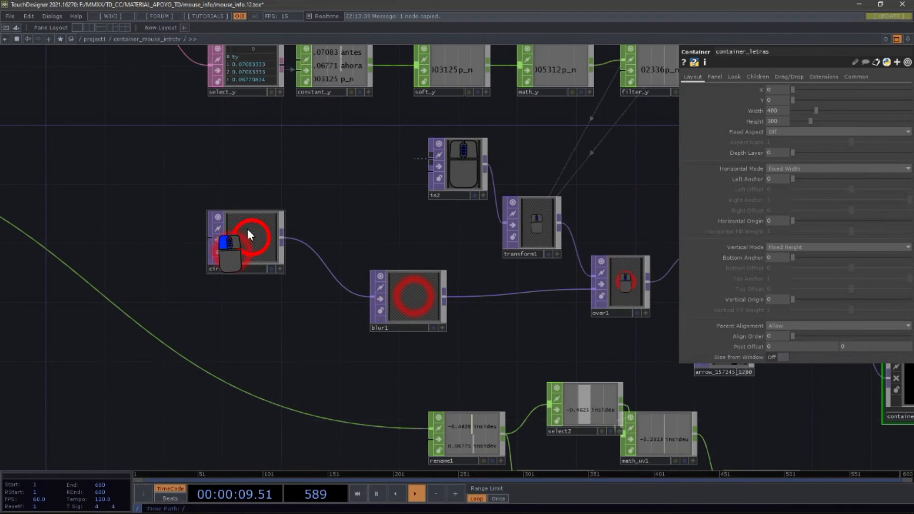
Step: Select the circle1 node and move it level with blur1, panning around the network as needed
{"action": "left_click_drag", "start_coordinate": [245, 226], "coordinate": [274, 255]}
{"action": "left_click_drag", "start_coordinate": [404, 304], "coordinate": [404, 318]}
{"action": "left_click_drag", "start_coordinate": [289, 282], "coordinate": [301, 328]}
{"action": "left_click_drag", "start_coordinate": [376, 238], "coordinate": [235, 206]}
{"action": "right_click_drag", "start_coordinate": [309, 318], "coordinate": [96, 253]}
{"action": "left_click_drag", "start_coordinate": [264, 285], "coordinate": [368, 287]}
{"action": "left_click_drag", "start_coordinate": [321, 156], "coordinate": [232, 199]}
{"action": "left_click_drag", "start_coordinate": [384, 198], "coordinate": [354, 172]}
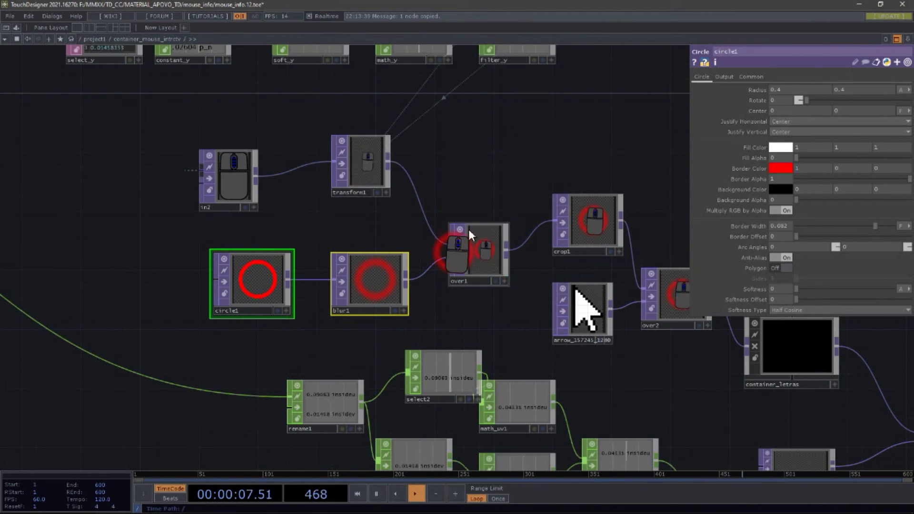
Step: Zoom in and out around the circle1, blur1 and over1 chain to view the surrounding network
{"action": "scroll", "coordinate": [484, 249], "scroll_direction": "up", "scroll_amount": 5}
{"action": "scroll", "coordinate": [484, 261], "scroll_direction": "down", "scroll_amount": 4}
{"action": "left_click_drag", "start_coordinate": [314, 253], "coordinate": [384, 315]}
{"action": "left_click_drag", "start_coordinate": [380, 277], "coordinate": [427, 298]}
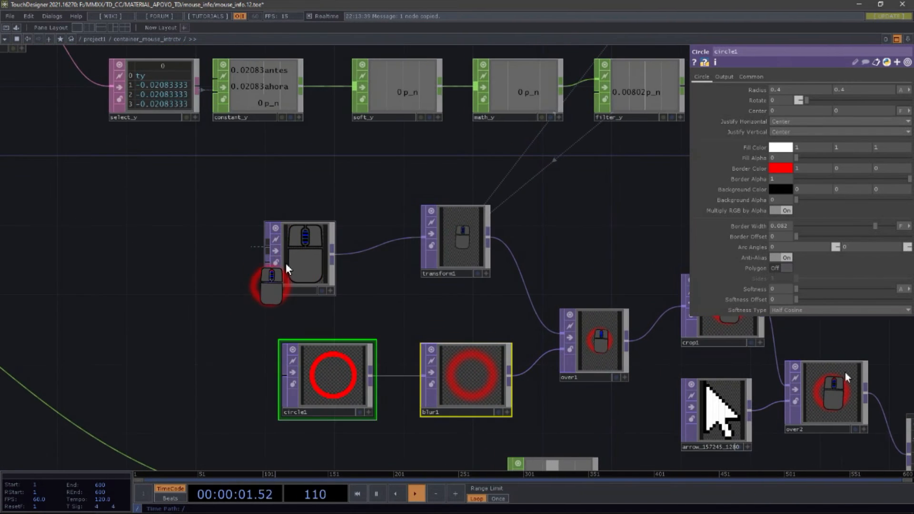
{"action": "scroll", "coordinate": [286, 261], "scroll_direction": "down", "scroll_amount": 4}
{"action": "left_click_drag", "start_coordinate": [350, 264], "coordinate": [424, 273]}
{"action": "scroll", "coordinate": [381, 262], "scroll_direction": "down", "scroll_amount": 1}
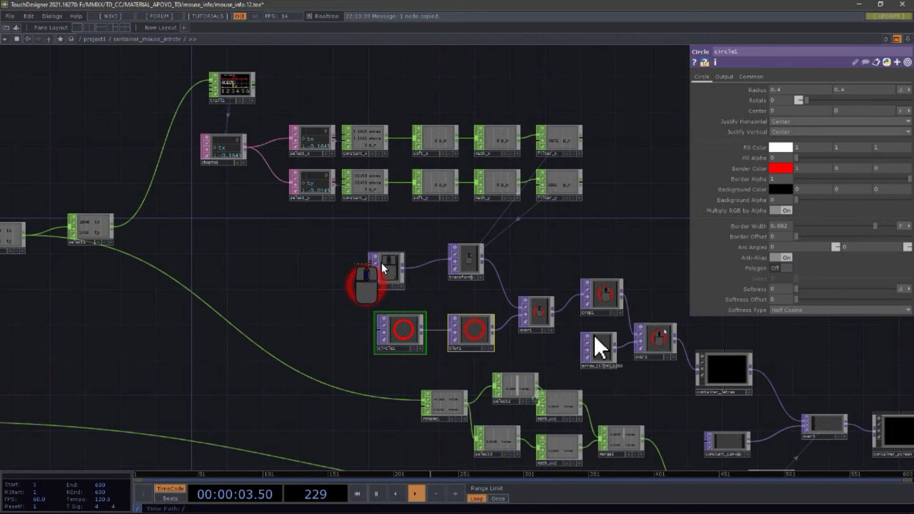
{"action": "scroll", "coordinate": [381, 262], "scroll_direction": "down", "scroll_amount": 6}
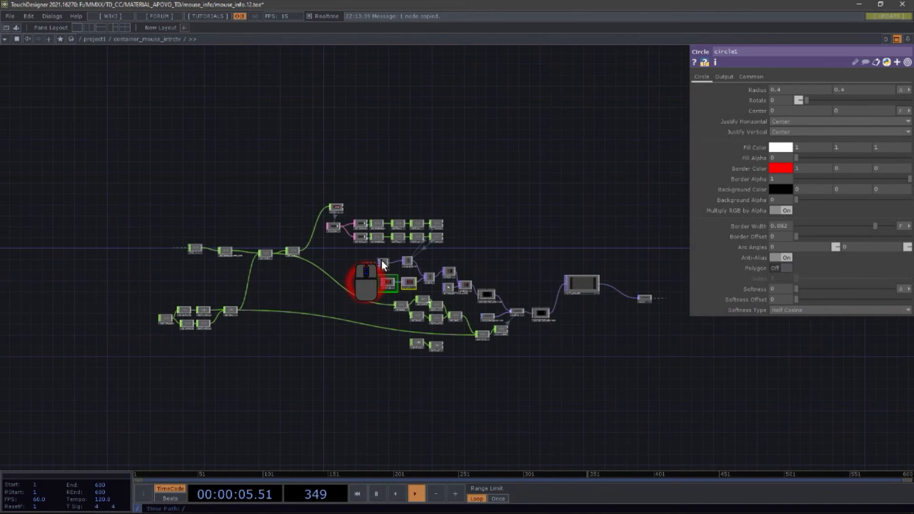
Step: Zoom out of container_mouse_intrctv to the parent project1 network and zoom in on the over2 node
{"action": "scroll", "coordinate": [381, 260], "scroll_direction": "down", "scroll_amount": 8}
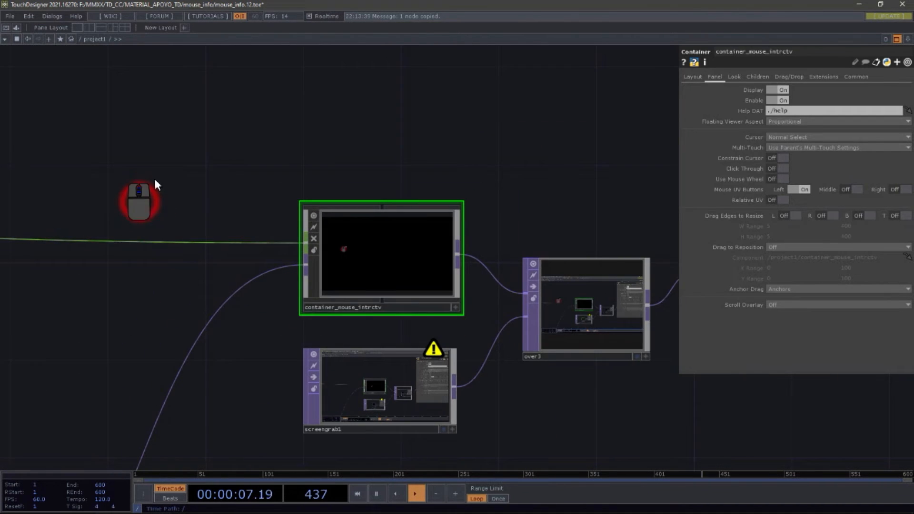
{"action": "left_click_drag", "start_coordinate": [289, 175], "coordinate": [672, 271]}
{"action": "scroll", "coordinate": [321, 199], "scroll_direction": "down", "scroll_amount": 4}
{"action": "left_click_drag", "start_coordinate": [300, 347], "coordinate": [303, 120]}
{"action": "left_click_drag", "start_coordinate": [348, 320], "coordinate": [436, 319]}
{"action": "scroll", "coordinate": [407, 271], "scroll_direction": "up", "scroll_amount": 5}
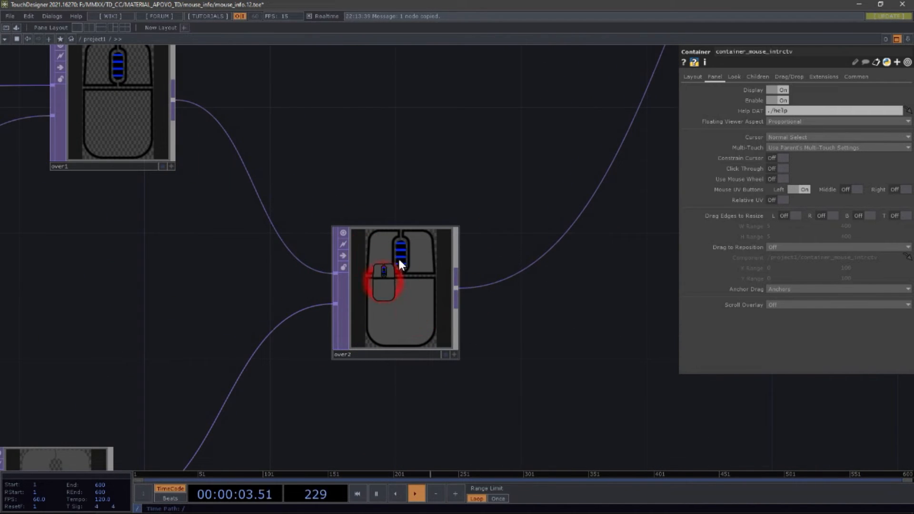
Step: Pan and zoom around the over1, over2 and comp10 nodes in the project1 network
{"action": "scroll", "coordinate": [397, 264], "scroll_direction": "down", "scroll_amount": 5}
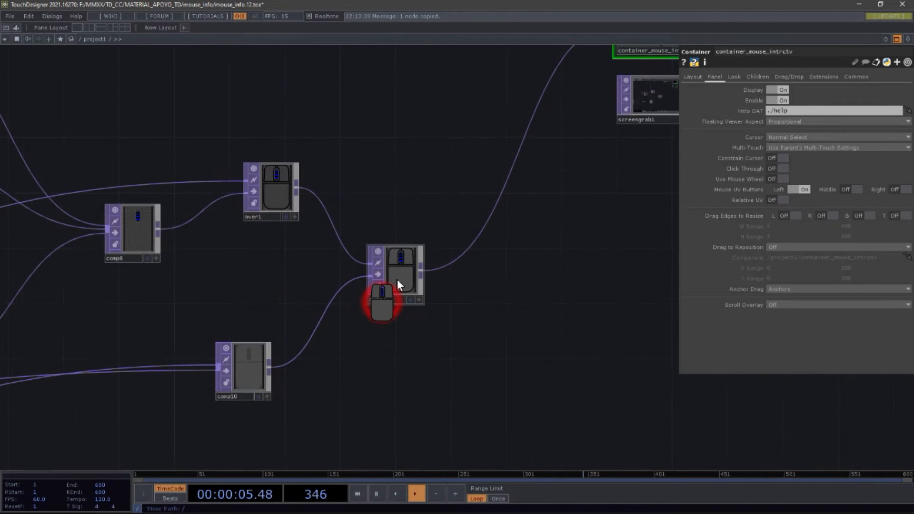
{"action": "scroll", "coordinate": [397, 279], "scroll_direction": "up", "scroll_amount": 5}
{"action": "left_click", "coordinate": [359, 128]}
{"action": "right_click", "coordinate": [402, 120]}
{"action": "left_click", "coordinate": [334, 138]}
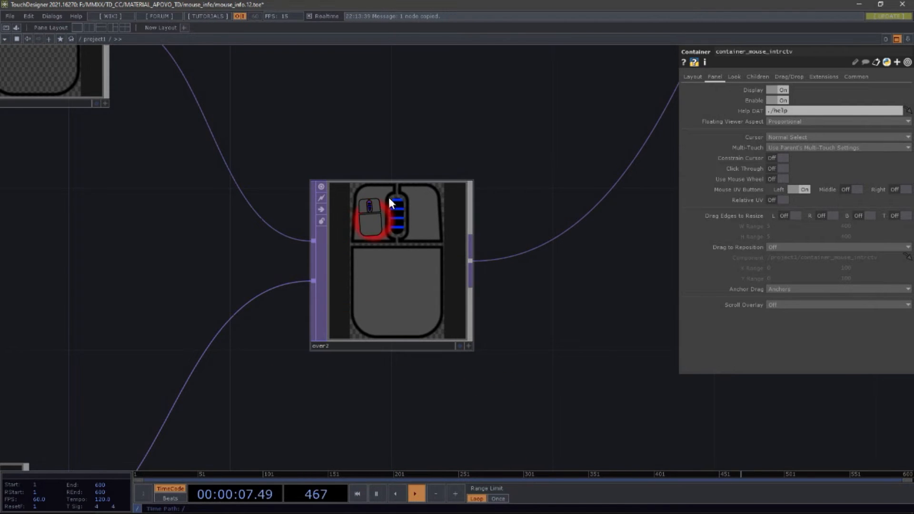
{"action": "scroll", "coordinate": [390, 159], "scroll_direction": "down", "scroll_amount": 5}
{"action": "left_click_drag", "start_coordinate": [427, 165], "coordinate": [601, 246]}
{"action": "left_click_drag", "start_coordinate": [419, 367], "coordinate": [452, 316]}
{"action": "scroll", "coordinate": [560, 264], "scroll_direction": "up", "scroll_amount": 5}
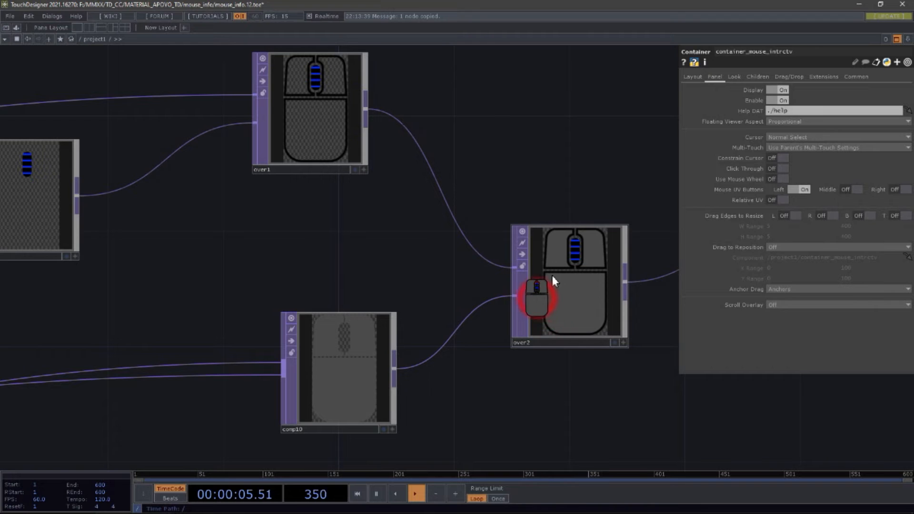
{"action": "scroll", "coordinate": [326, 388], "scroll_direction": "up", "scroll_amount": 3}
{"action": "scroll", "coordinate": [332, 383], "scroll_direction": "up", "scroll_amount": 2}
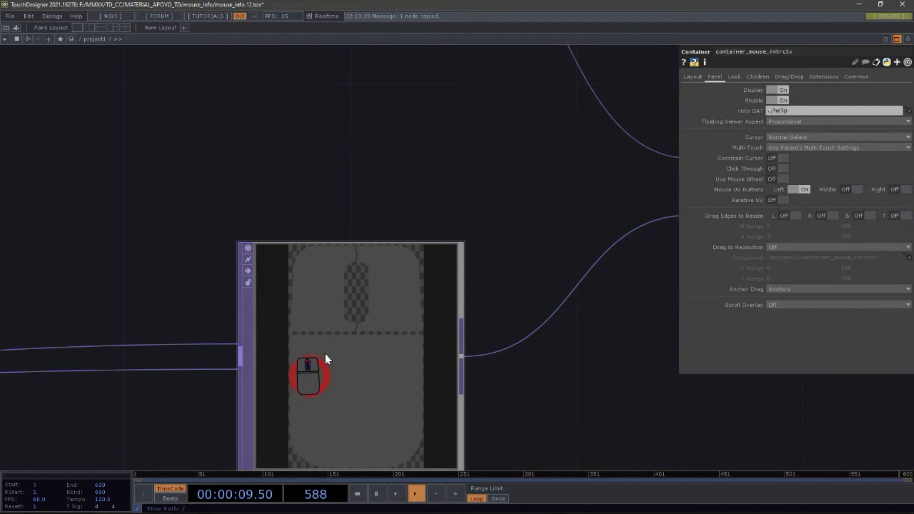
{"action": "scroll", "coordinate": [324, 353], "scroll_direction": "down", "scroll_amount": 5}
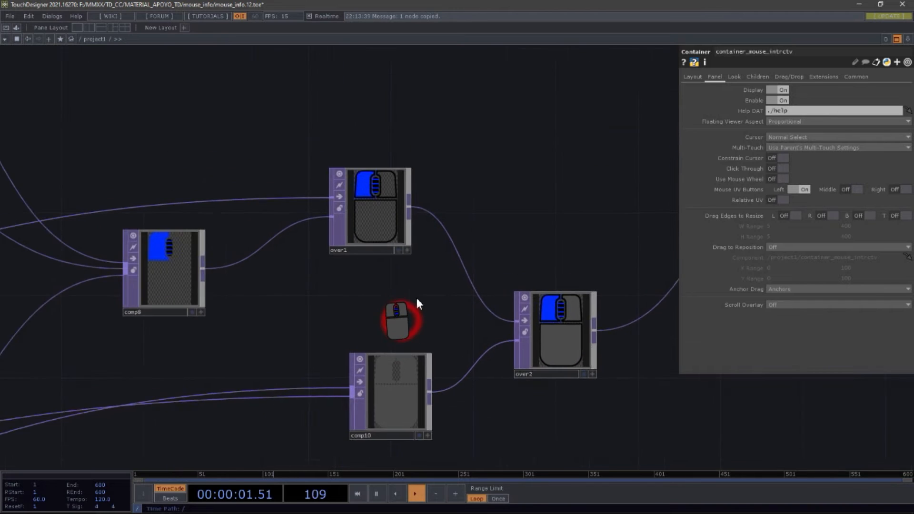
{"action": "scroll", "coordinate": [382, 210], "scroll_direction": "up", "scroll_amount": 4}
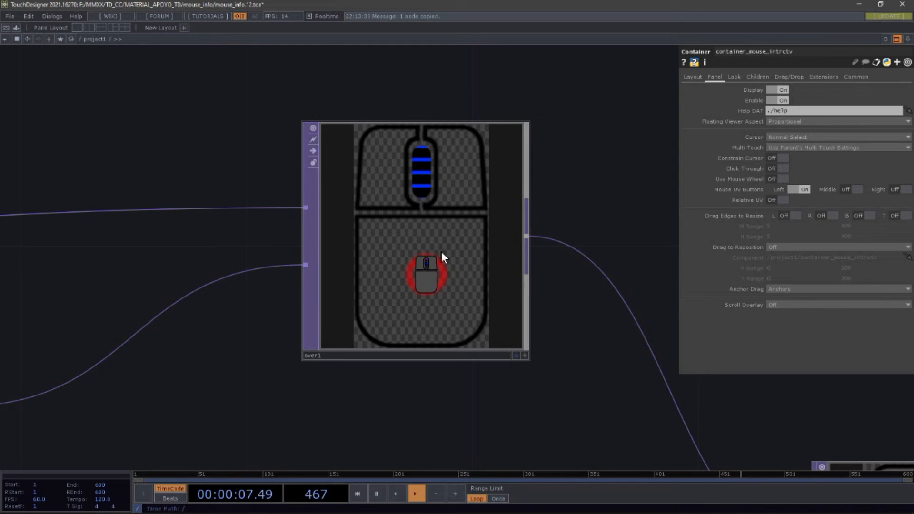
Step: Zoom deep into the over1 node's preview and back out again
{"action": "left_click_drag", "start_coordinate": [388, 326], "coordinate": [480, 404]}
{"action": "right_click", "coordinate": [480, 398]}
{"action": "left_click", "coordinate": [216, 122]}
{"action": "scroll", "coordinate": [432, 179], "scroll_direction": "down", "scroll_amount": 2}
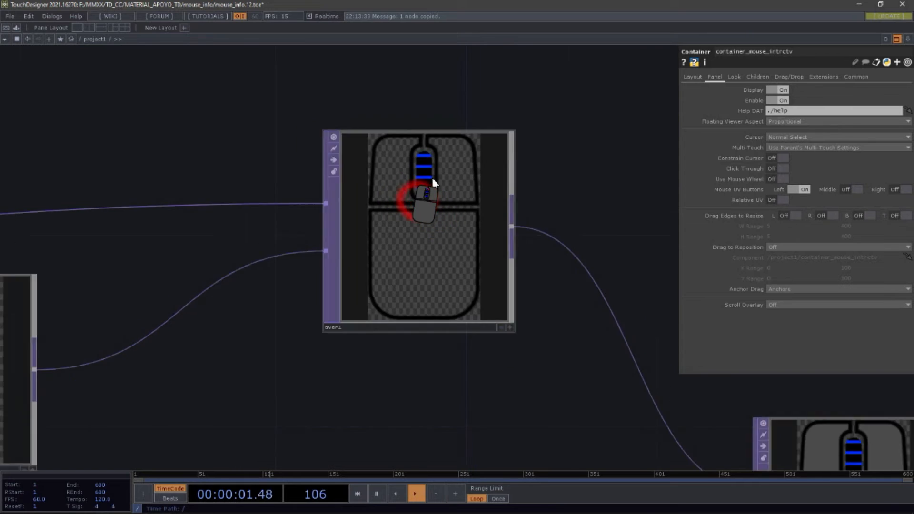
{"action": "scroll", "coordinate": [431, 176], "scroll_direction": "up", "scroll_amount": 8}
{"action": "scroll", "coordinate": [439, 172], "scroll_direction": "down", "scroll_amount": 2}
{"action": "scroll", "coordinate": [432, 157], "scroll_direction": "up", "scroll_amount": 6}
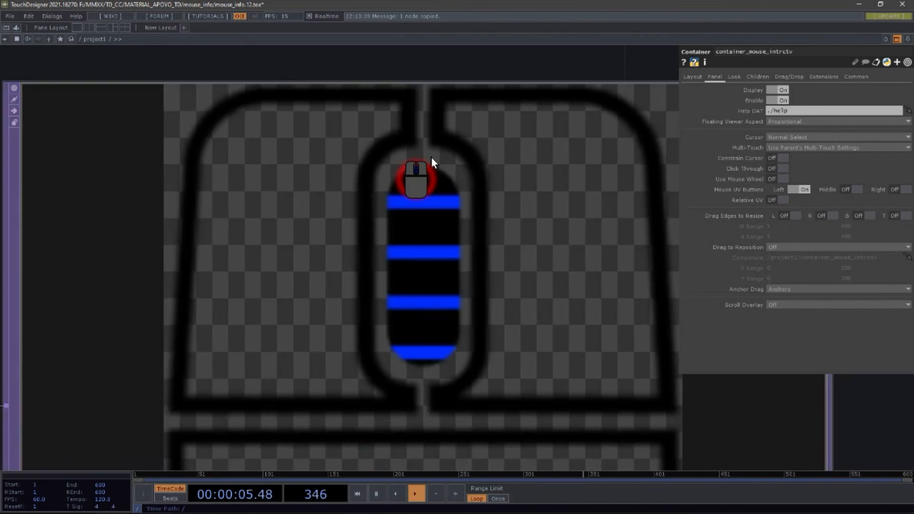
{"action": "scroll", "coordinate": [432, 157], "scroll_direction": "down", "scroll_amount": 4}
{"action": "scroll", "coordinate": [433, 166], "scroll_direction": "up", "scroll_amount": 4}
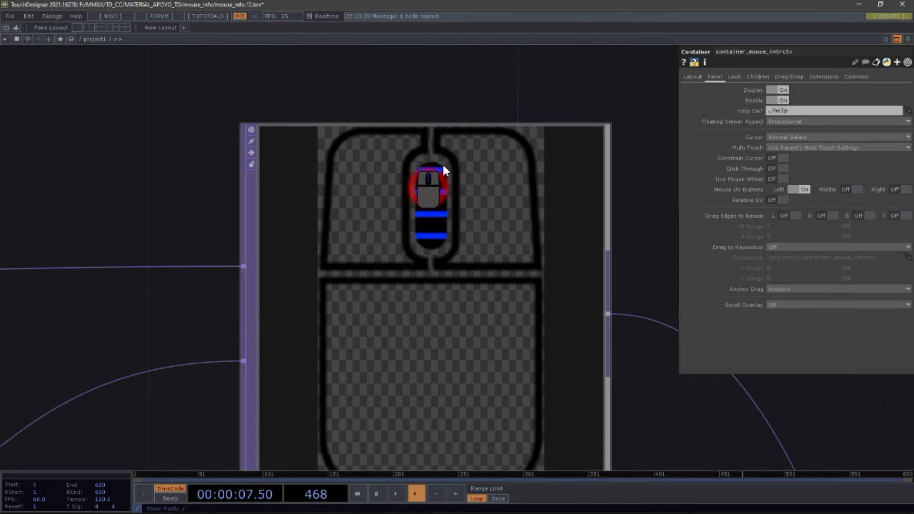
{"action": "scroll", "coordinate": [442, 163], "scroll_direction": "up", "scroll_amount": 3}
{"action": "scroll", "coordinate": [437, 176], "scroll_direction": "down", "scroll_amount": 4}
Step: Examine the over1 node at different zoom levels while panning the project1 network
{"action": "right_click", "coordinate": [527, 84]}
{"action": "left_click_drag", "start_coordinate": [233, 151], "coordinate": [493, 140]}
{"action": "scroll", "coordinate": [510, 144], "scroll_direction": "down", "scroll_amount": 5}
{"action": "left_click_drag", "start_coordinate": [500, 247], "coordinate": [552, 268]}
{"action": "left_click_drag", "start_coordinate": [456, 106], "coordinate": [520, 186]}
{"action": "left_click_drag", "start_coordinate": [424, 141], "coordinate": [439, 111]}
{"action": "scroll", "coordinate": [549, 285], "scroll_direction": "up", "scroll_amount": 5}
{"action": "left_click", "coordinate": [432, 179]}
{"action": "right_click", "coordinate": [431, 180]}
{"action": "left_click", "coordinate": [378, 110]}
{"action": "left_click_drag", "start_coordinate": [411, 109], "coordinate": [330, 142]}
{"action": "scroll", "coordinate": [331, 143], "scroll_direction": "down", "scroll_amount": 3}
{"action": "scroll", "coordinate": [525, 147], "scroll_direction": "up", "scroll_amount": 5}
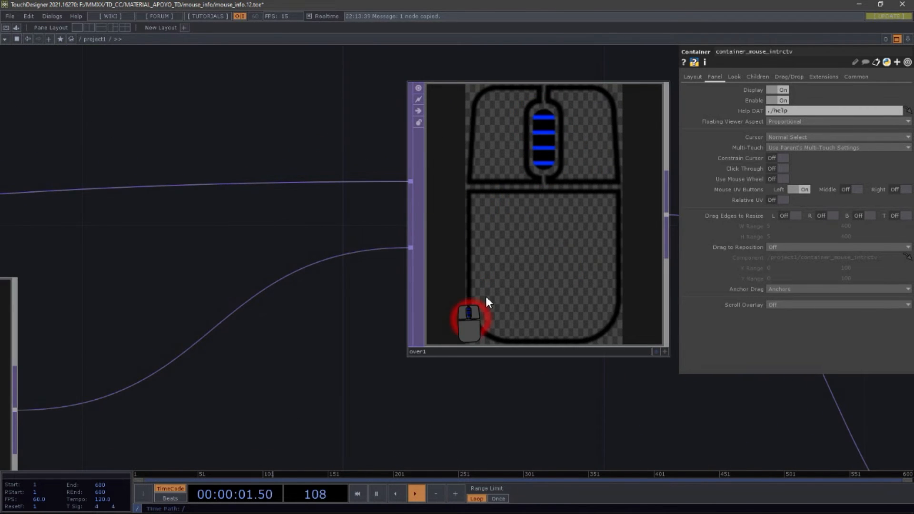
{"action": "scroll", "coordinate": [488, 301], "scroll_direction": "down", "scroll_amount": 4}
{"action": "scroll", "coordinate": [303, 310], "scroll_direction": "up", "scroll_amount": 5}
Step: Zoom out and pan to the comp, blur and level nodes feeding comp8 and over1
{"action": "right_click", "coordinate": [354, 201]}
{"action": "scroll", "coordinate": [325, 320], "scroll_direction": "down", "scroll_amount": 3}
{"action": "left_click_drag", "start_coordinate": [227, 355], "coordinate": [415, 356]}
{"action": "left_click_drag", "start_coordinate": [442, 469], "coordinate": [442, 408]}
{"action": "scroll", "coordinate": [450, 364], "scroll_direction": "down", "scroll_amount": 5}
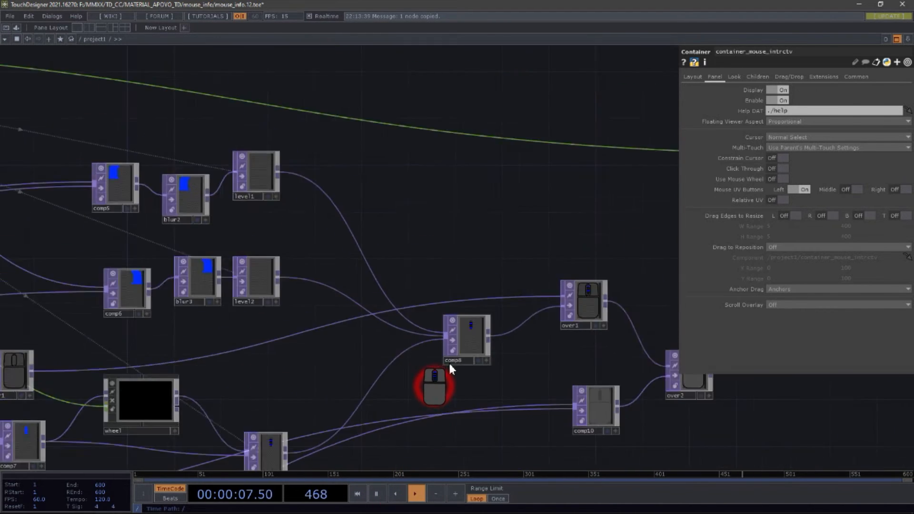
{"action": "scroll", "coordinate": [450, 364], "scroll_direction": "down", "scroll_amount": 2}
{"action": "left_click_drag", "start_coordinate": [460, 349], "coordinate": [416, 349]}
{"action": "left_click_drag", "start_coordinate": [425, 267], "coordinate": [479, 259]}
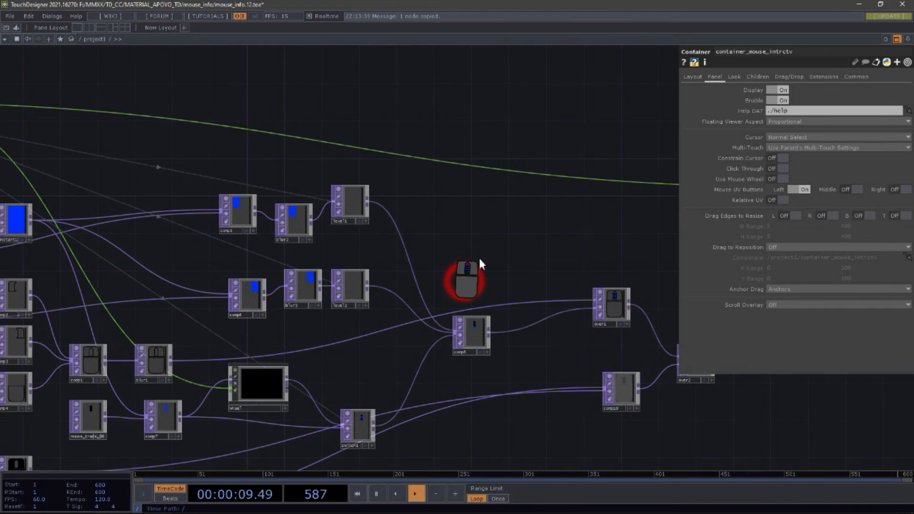
{"action": "scroll", "coordinate": [465, 344], "scroll_direction": "up", "scroll_amount": 5}
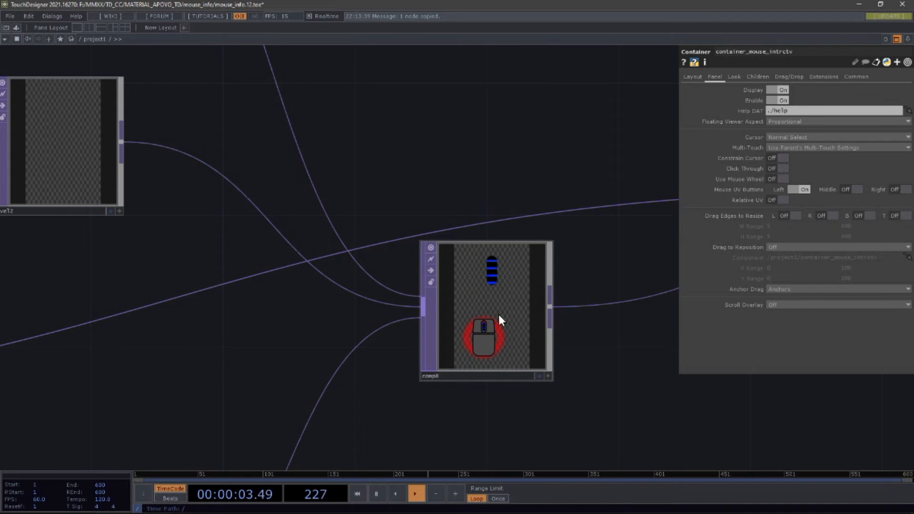
Step: Select the comp8 node and pan around it
{"action": "scroll", "coordinate": [497, 314], "scroll_direction": "down", "scroll_amount": 5}
{"action": "scroll", "coordinate": [481, 311], "scroll_direction": "up", "scroll_amount": 5}
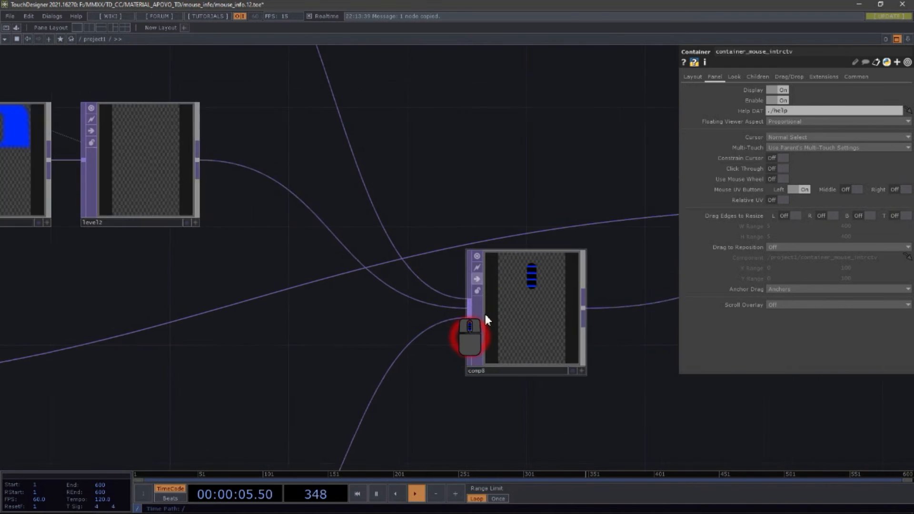
{"action": "scroll", "coordinate": [485, 314], "scroll_direction": "up", "scroll_amount": 1}
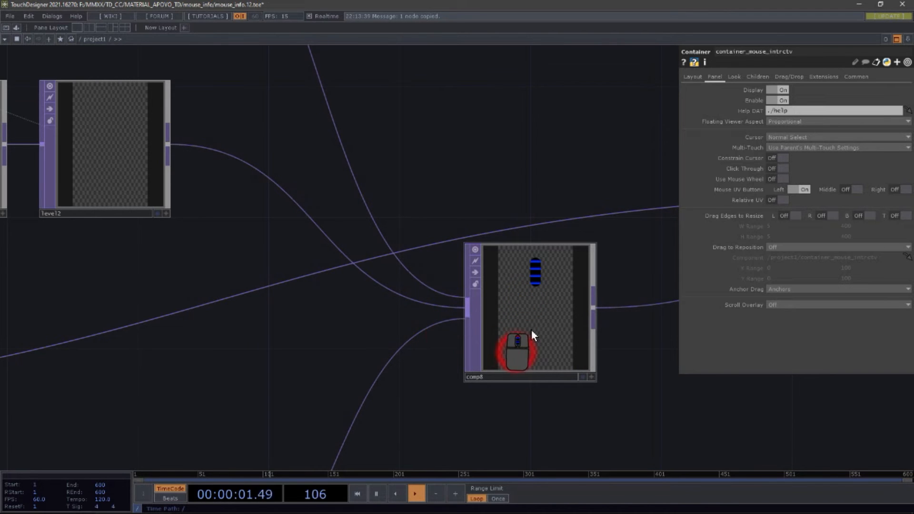
{"action": "left_click", "coordinate": [502, 367]}
{"action": "left_click_drag", "start_coordinate": [467, 131], "coordinate": [599, 228]}
{"action": "scroll", "coordinate": [598, 228], "scroll_direction": "down", "scroll_amount": 4}
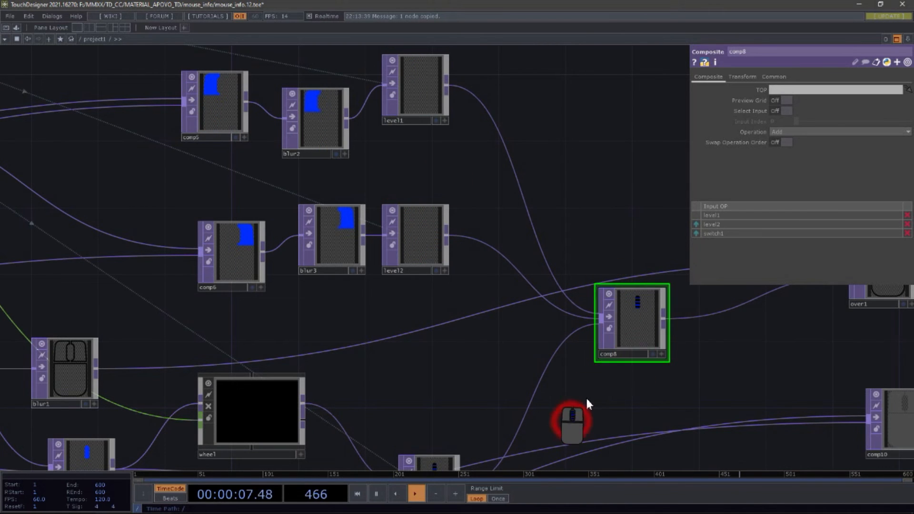
Step: Show and dismiss the network editor's context options twice, then zoom around comp8 and switch1
{"action": "left_click_drag", "start_coordinate": [586, 399], "coordinate": [611, 343]}
{"action": "left_click_drag", "start_coordinate": [471, 150], "coordinate": [477, 230]}
{"action": "right_click", "coordinate": [453, 180]}
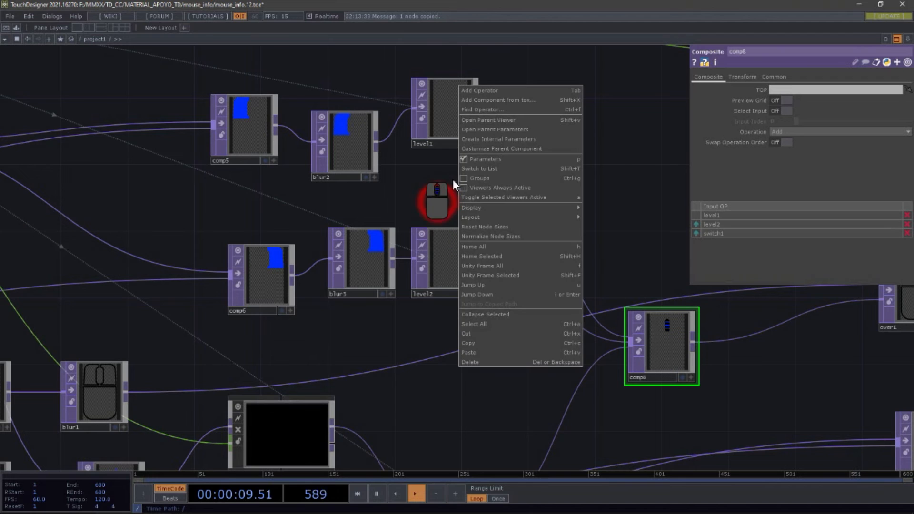
{"action": "left_click", "coordinate": [431, 192]}
{"action": "right_click", "coordinate": [438, 191]}
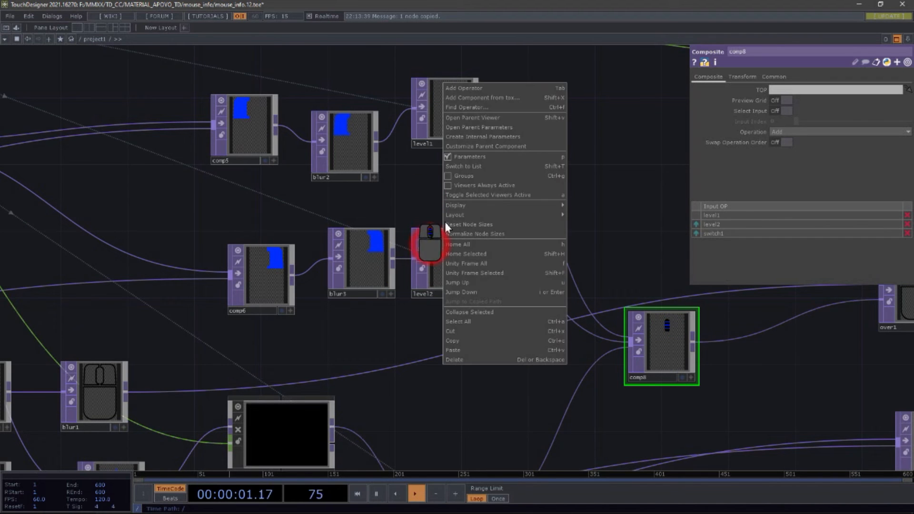
{"action": "left_click", "coordinate": [406, 190]}
{"action": "scroll", "coordinate": [495, 159], "scroll_direction": "down", "scroll_amount": 5}
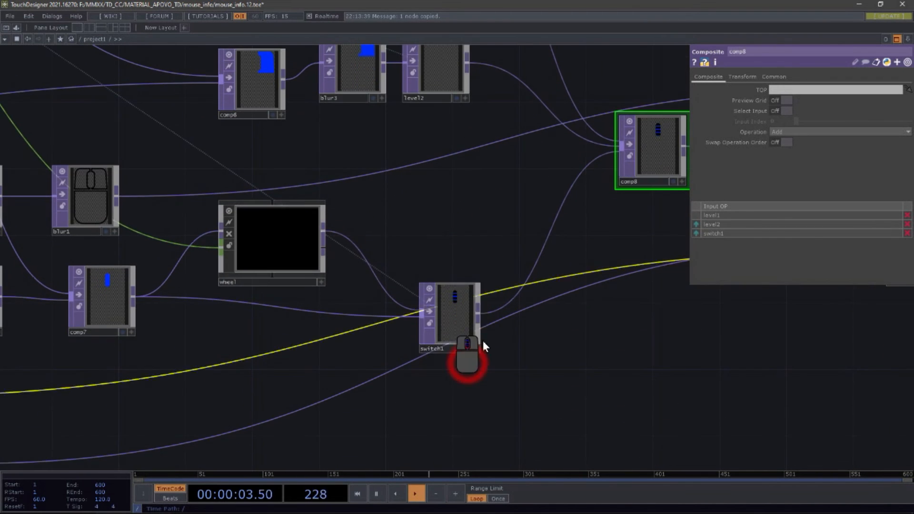
{"action": "scroll", "coordinate": [453, 303], "scroll_direction": "up", "scroll_amount": 5}
{"action": "scroll", "coordinate": [448, 316], "scroll_direction": "down", "scroll_amount": 5}
{"action": "scroll", "coordinate": [450, 316], "scroll_direction": "up", "scroll_amount": 5}
{"action": "scroll", "coordinate": [430, 304], "scroll_direction": "down", "scroll_amount": 7}
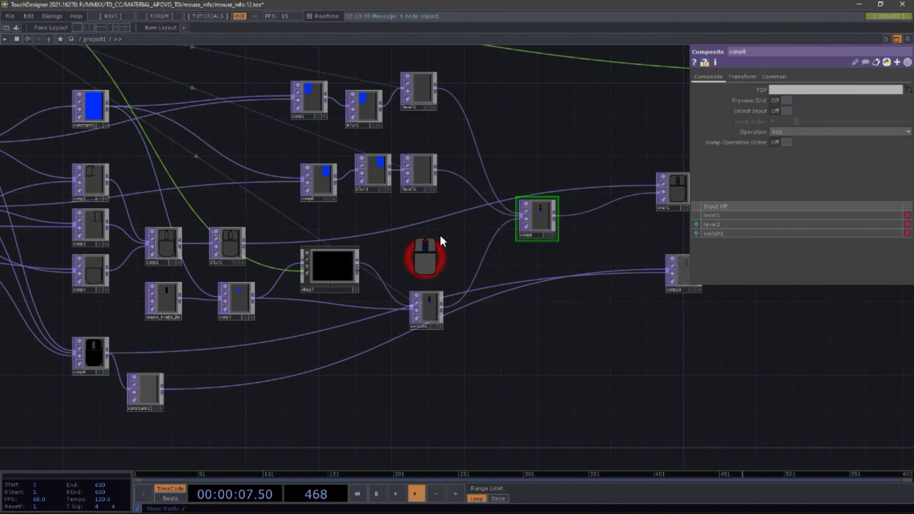
{"action": "scroll", "coordinate": [435, 141], "scroll_direction": "up", "scroll_amount": 6}
Step: Show and dismiss the context options near comp8 again and zoom the view around it
{"action": "right_click", "coordinate": [447, 224]}
{"action": "left_click", "coordinate": [371, 280]}
{"action": "right_click", "coordinate": [383, 269]}
{"action": "left_click", "coordinate": [333, 265]}
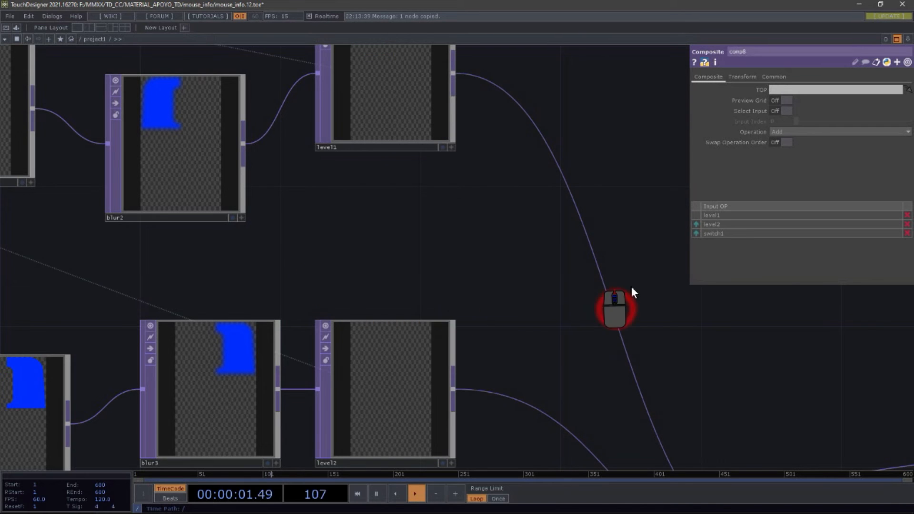
{"action": "scroll", "coordinate": [473, 219], "scroll_direction": "down", "scroll_amount": 5}
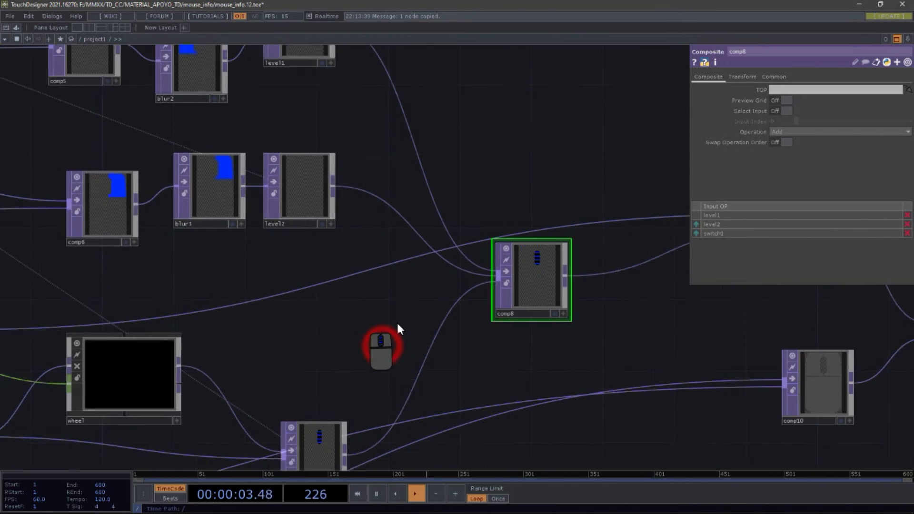
{"action": "scroll", "coordinate": [396, 321], "scroll_direction": "down", "scroll_amount": 2}
Step: Display the info pop-ups of the level1, level2 and switch1 nodes
{"action": "middle_click", "coordinate": [350, 103]}
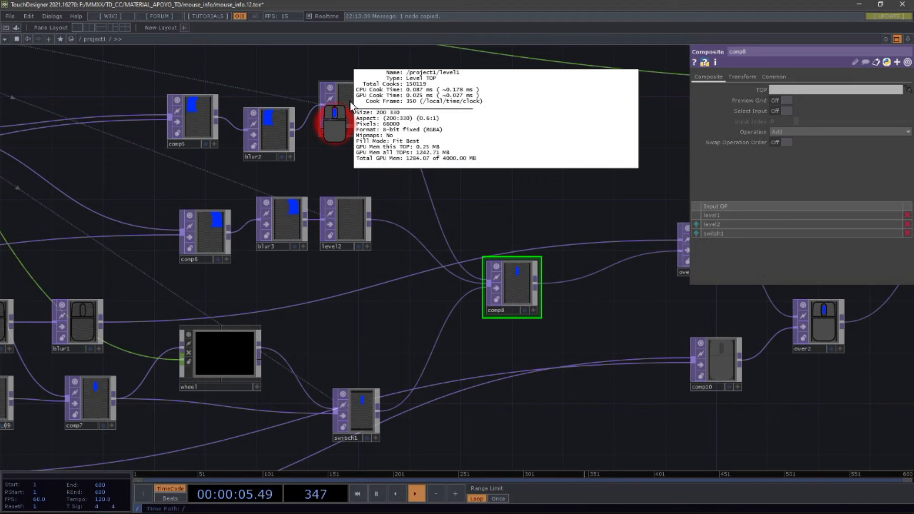
{"action": "middle_click", "coordinate": [350, 219]}
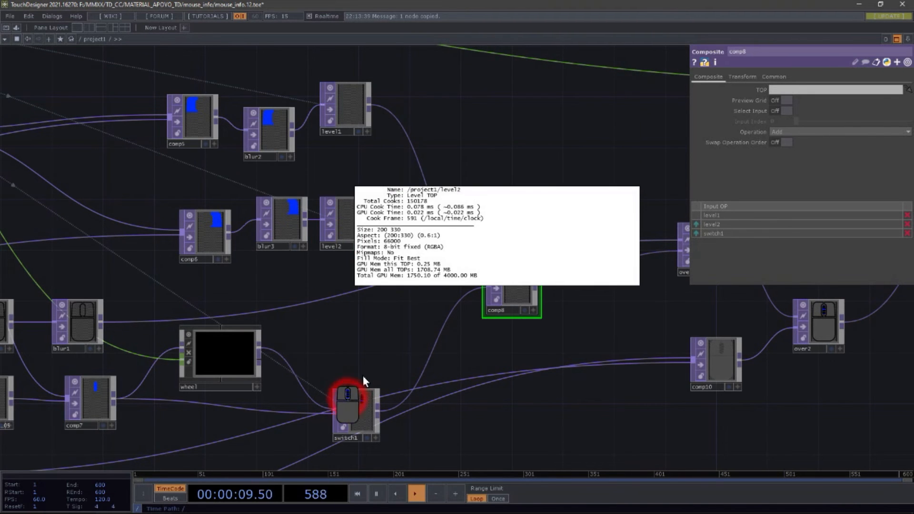
{"action": "middle_click", "coordinate": [358, 409]}
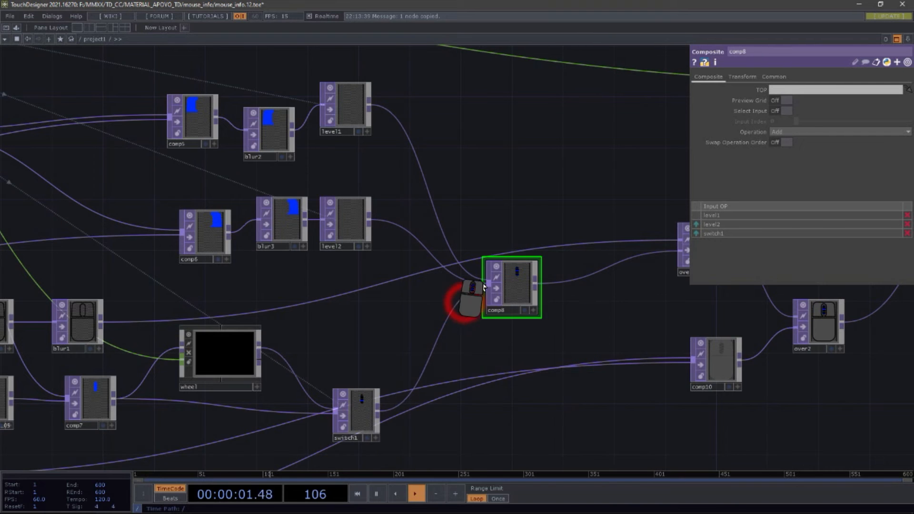
Step: Zoom into the comp8 node and pan around it
{"action": "scroll", "coordinate": [512, 278], "scroll_direction": "up", "scroll_amount": 4}
{"action": "scroll", "coordinate": [578, 285], "scroll_direction": "up", "scroll_amount": 2}
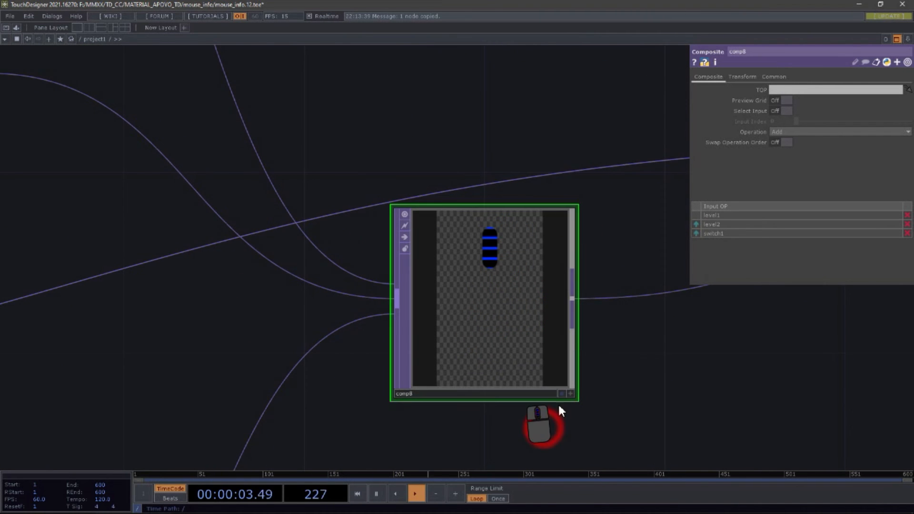
{"action": "scroll", "coordinate": [493, 402], "scroll_direction": "down", "scroll_amount": 5}
{"action": "left_click_drag", "start_coordinate": [466, 314], "coordinate": [502, 287]}
{"action": "left_click_drag", "start_coordinate": [555, 203], "coordinate": [588, 218]}
{"action": "scroll", "coordinate": [491, 177], "scroll_direction": "up", "scroll_amount": 5}
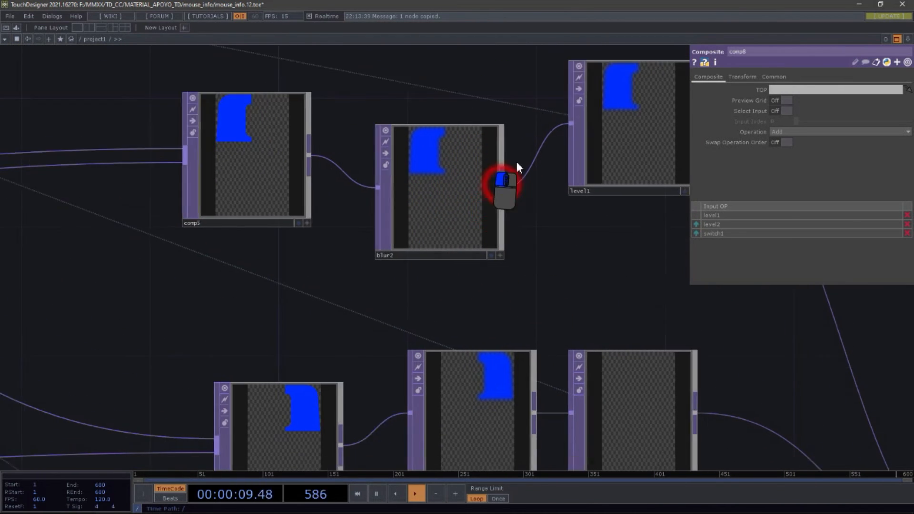
Step: Pan across the blur2 and level nodes, zoom out and select the level2 node
{"action": "left_click_drag", "start_coordinate": [517, 163], "coordinate": [495, 91]}
{"action": "scroll", "coordinate": [457, 260], "scroll_direction": "down", "scroll_amount": 5}
{"action": "left_click_drag", "start_coordinate": [495, 388], "coordinate": [434, 338]}
{"action": "left_click_drag", "start_coordinate": [479, 196], "coordinate": [481, 348]}
{"action": "left_click_drag", "start_coordinate": [576, 332], "coordinate": [585, 279]}
{"action": "left_click", "coordinate": [565, 219]}
{"action": "left_click", "coordinate": [563, 333]}
{"action": "left_click_drag", "start_coordinate": [563, 333], "coordinate": [576, 321]}
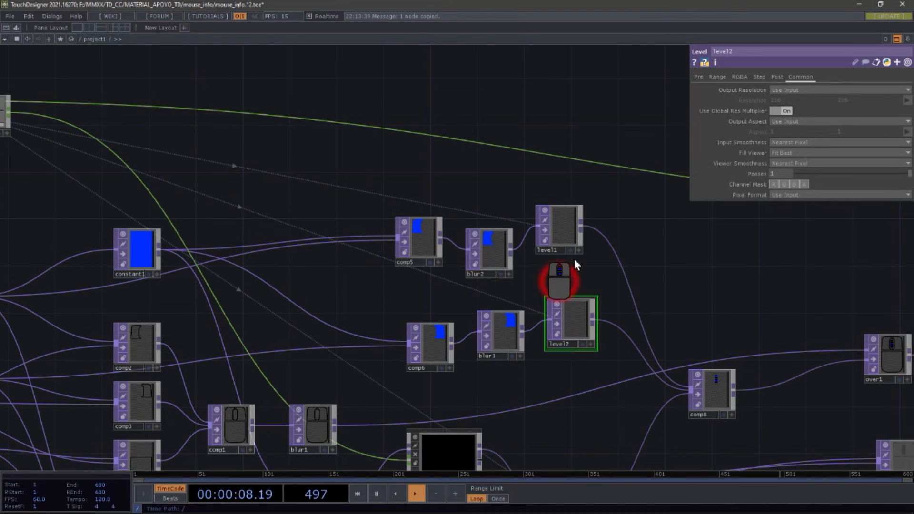
Step: Show the level2 node's Post parameters and zoom into the mouse input nodes
{"action": "left_click", "coordinate": [777, 76]}
{"action": "left_click_drag", "start_coordinate": [416, 153], "coordinate": [636, 229]}
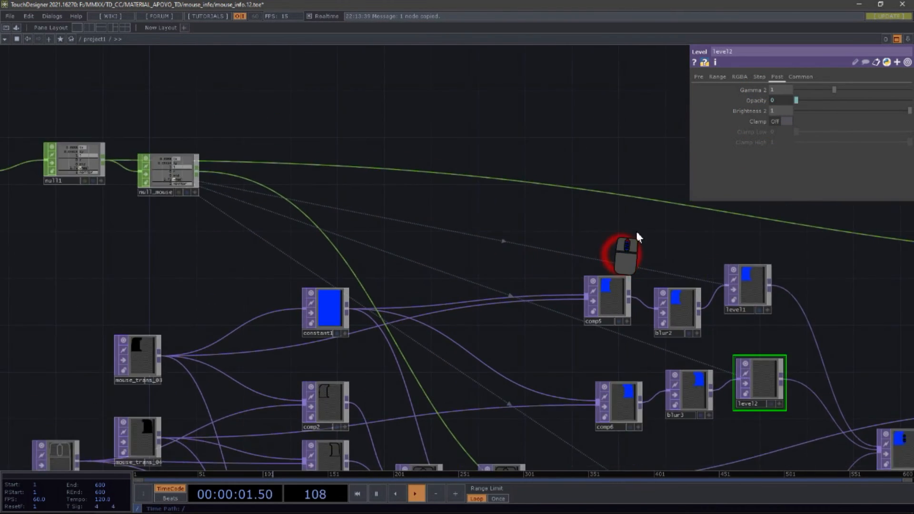
{"action": "scroll", "coordinate": [50, 120], "scroll_direction": "up", "scroll_amount": 3}
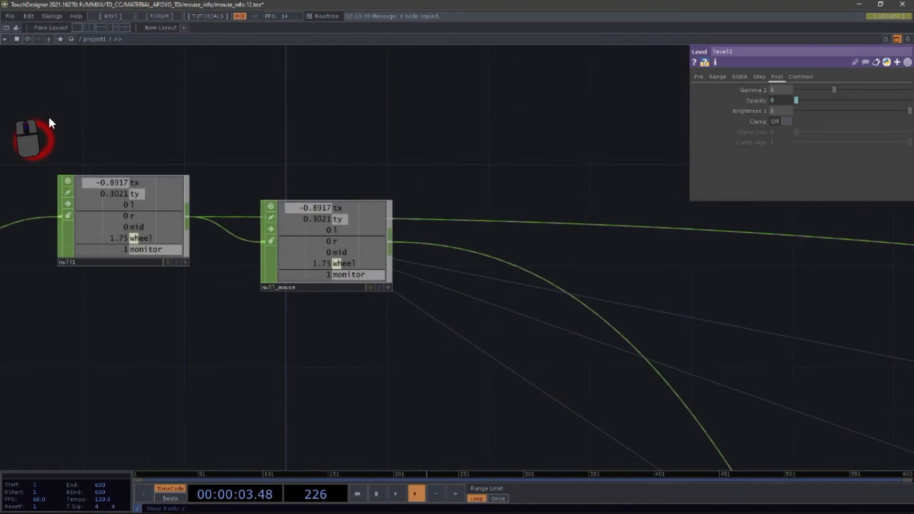
{"action": "scroll", "coordinate": [50, 121], "scroll_direction": "down", "scroll_amount": 6}
{"action": "scroll", "coordinate": [419, 256], "scroll_direction": "up", "scroll_amount": 6}
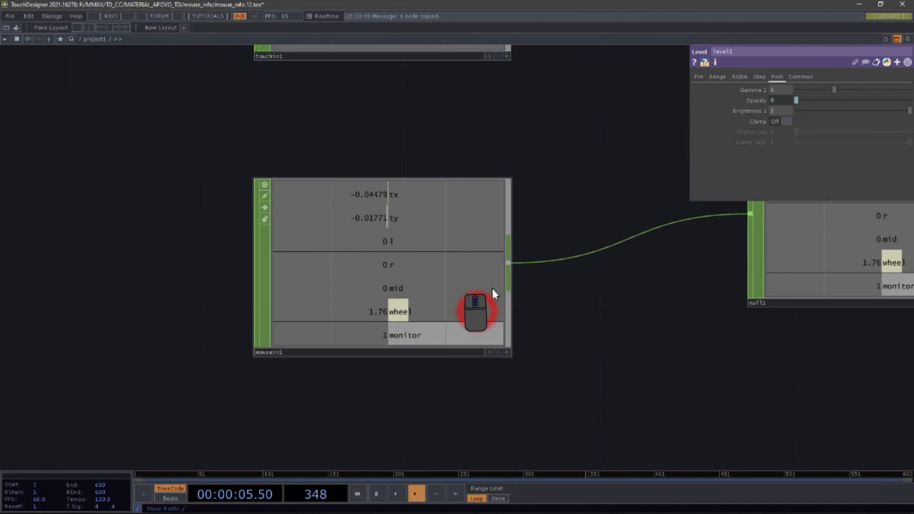
{"action": "left_click", "coordinate": [591, 339]}
{"action": "double_click", "coordinate": [591, 339]}
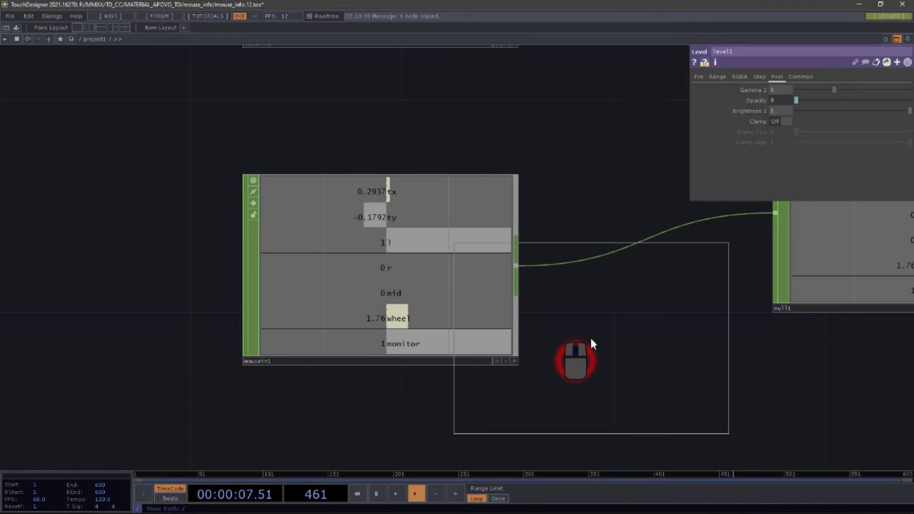
{"action": "key", "text": "Escape"}
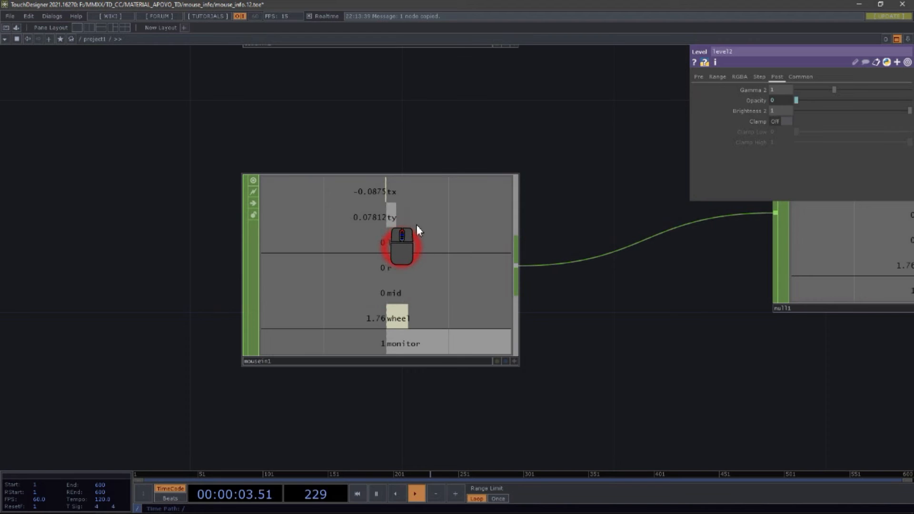
Step: Show and dismiss the context options beside mousein1, then zoom in and out around it
{"action": "right_click", "coordinate": [565, 123]}
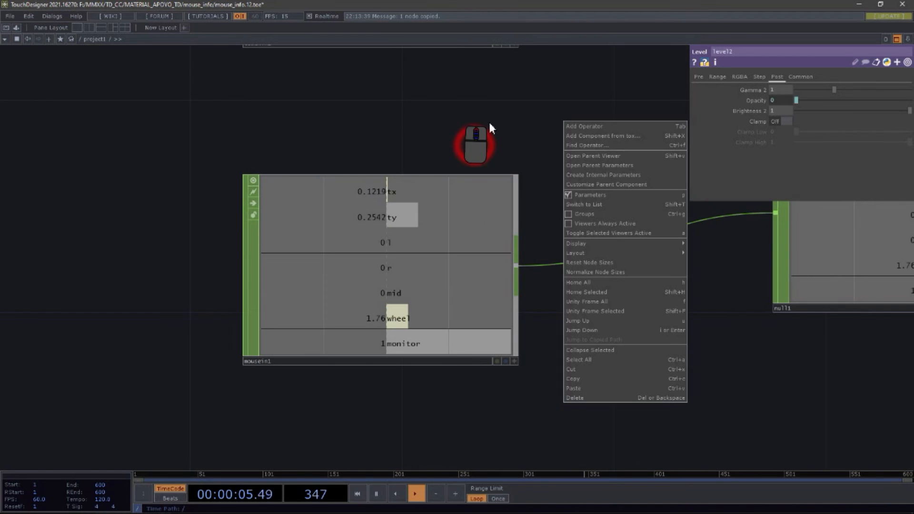
{"action": "left_click", "coordinate": [489, 123]}
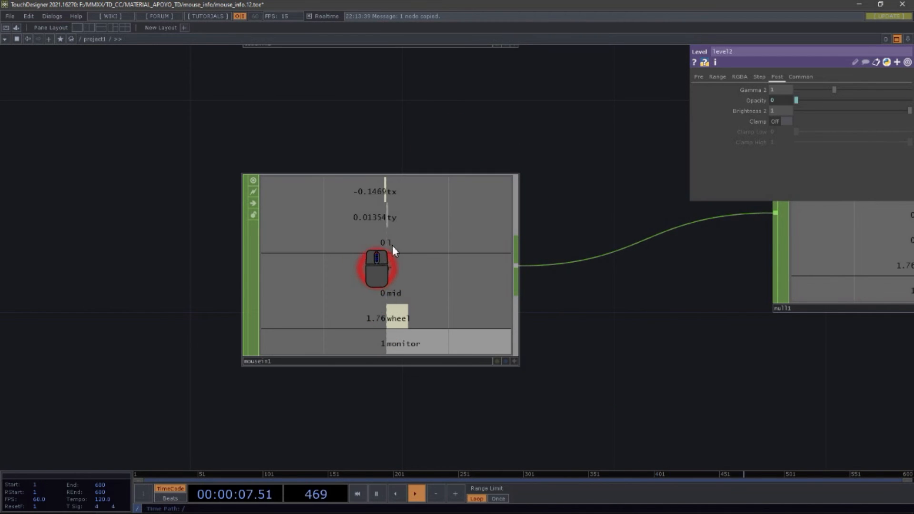
{"action": "scroll", "coordinate": [328, 152], "scroll_direction": "down", "scroll_amount": 4}
{"action": "scroll", "coordinate": [359, 215], "scroll_direction": "up", "scroll_amount": 5}
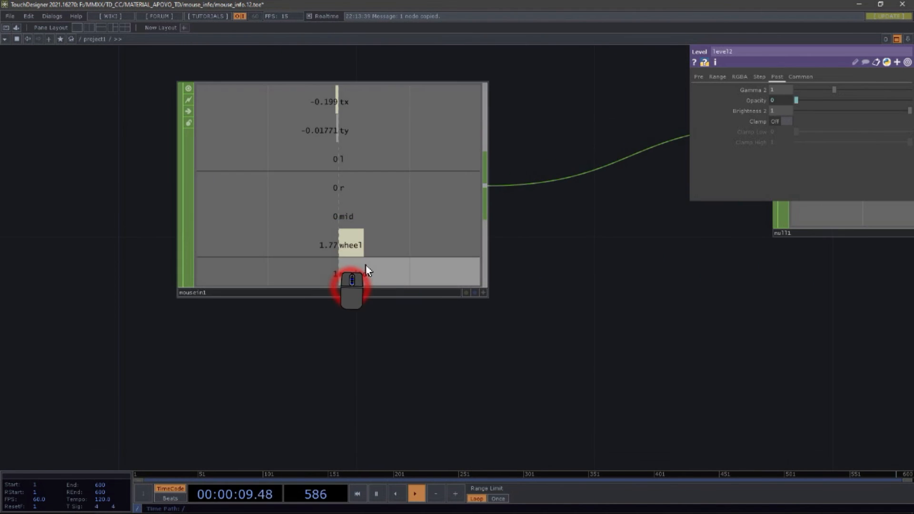
{"action": "scroll", "coordinate": [333, 246], "scroll_direction": "up", "scroll_amount": 4}
{"action": "scroll", "coordinate": [327, 261], "scroll_direction": "down", "scroll_amount": 3}
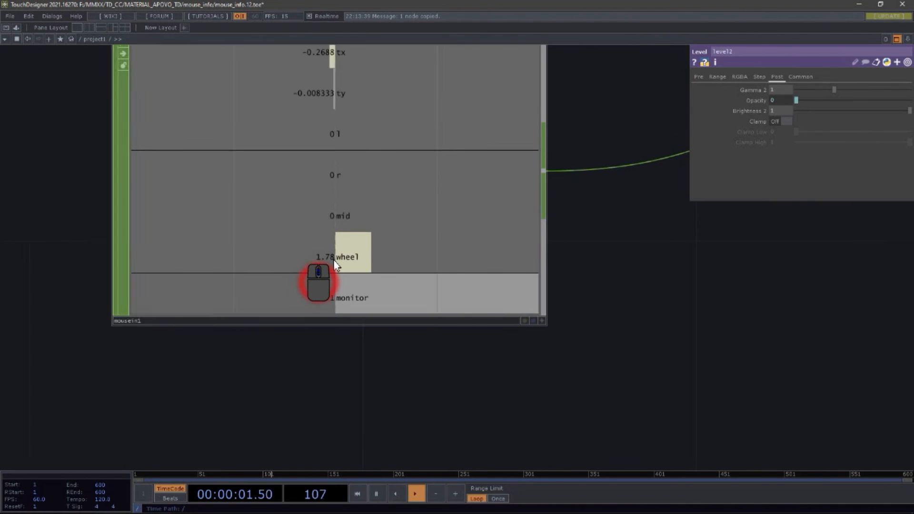
{"action": "scroll", "coordinate": [335, 265], "scroll_direction": "down", "scroll_amount": 4}
{"action": "scroll", "coordinate": [333, 262], "scroll_direction": "up", "scroll_amount": 4}
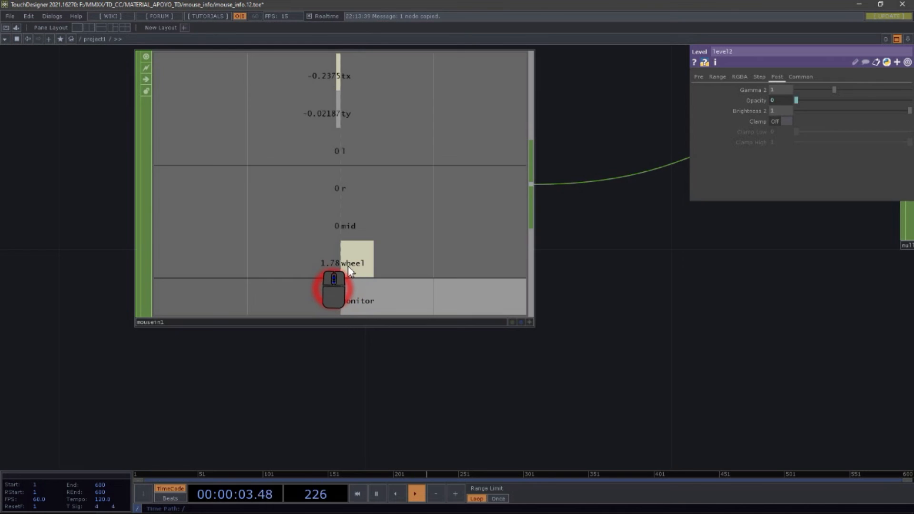
{"action": "scroll", "coordinate": [349, 271], "scroll_direction": "down", "scroll_amount": 2}
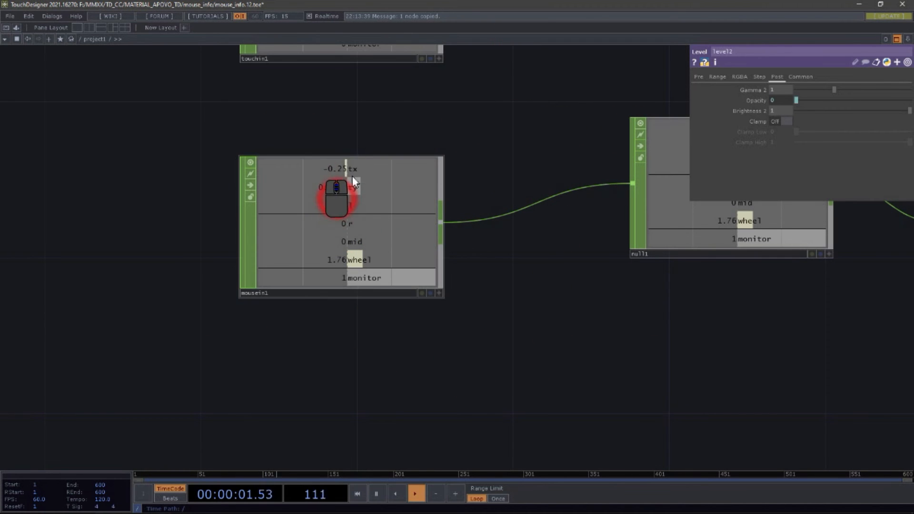
Step: Pan to the null_mouse node, zoom into it, and open and close the context options
{"action": "left_click_drag", "start_coordinate": [495, 357], "coordinate": [167, 350]}
{"action": "scroll", "coordinate": [239, 327], "scroll_direction": "down", "scroll_amount": 4}
{"action": "left_click_drag", "start_coordinate": [505, 236], "coordinate": [453, 187]}
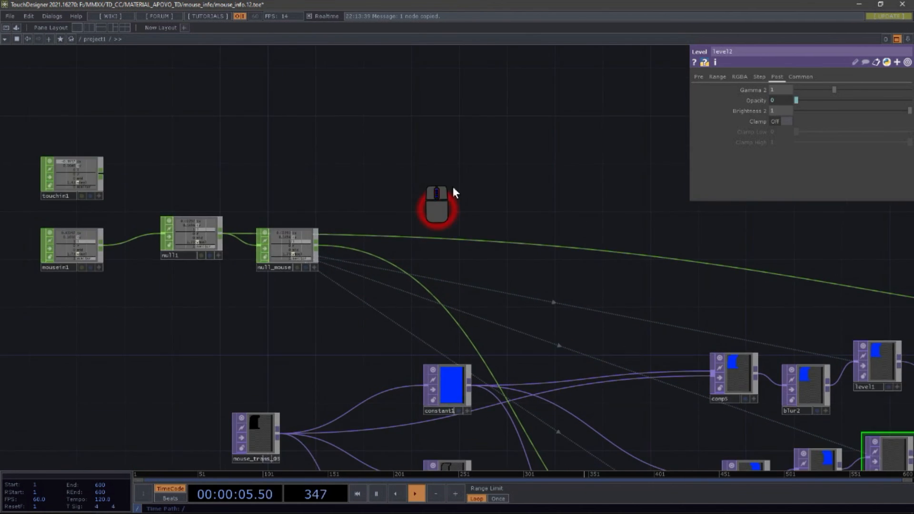
{"action": "scroll", "coordinate": [270, 236], "scroll_direction": "up", "scroll_amount": 5}
{"action": "left_click", "coordinate": [313, 136]}
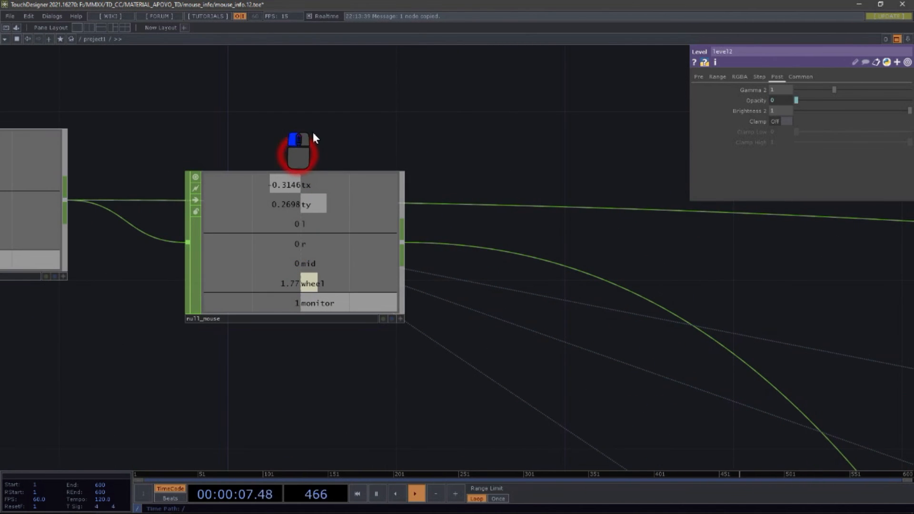
{"action": "right_click", "coordinate": [448, 77]}
{"action": "left_click", "coordinate": [255, 121]}
{"action": "scroll", "coordinate": [243, 168], "scroll_direction": "down", "scroll_amount": 3}
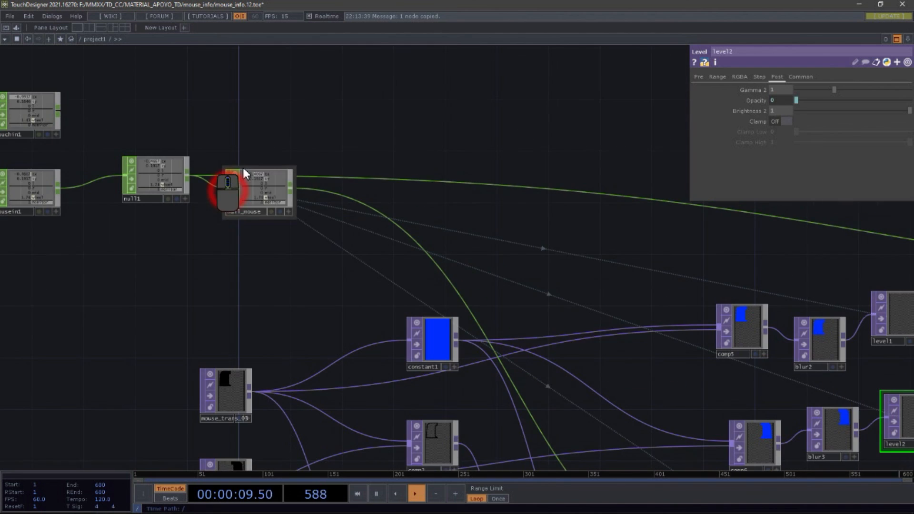
Step: Select the level1 node to view its Post parameters, then select the level2 node
{"action": "left_click_drag", "start_coordinate": [529, 218], "coordinate": [172, 144]}
{"action": "scroll", "coordinate": [622, 279], "scroll_direction": "up", "scroll_amount": 3}
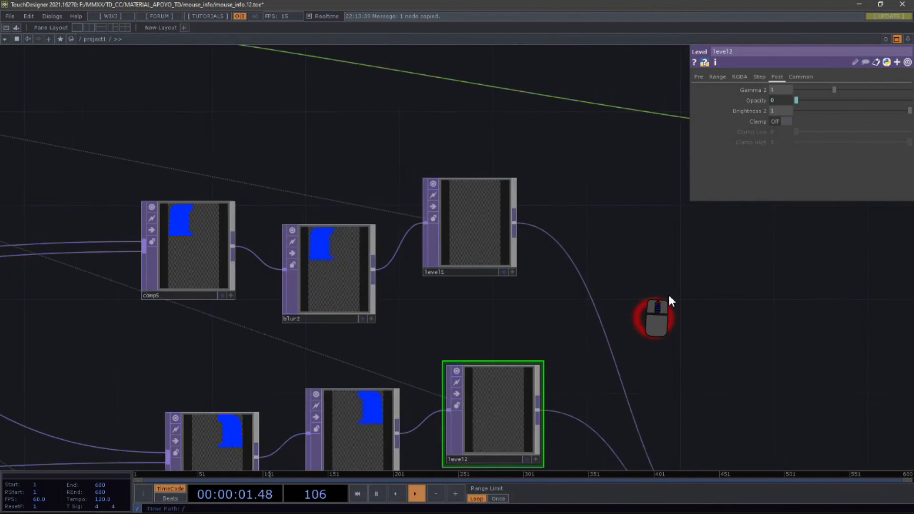
{"action": "scroll", "coordinate": [670, 301], "scroll_direction": "up", "scroll_amount": 1}
{"action": "left_click_drag", "start_coordinate": [670, 301], "coordinate": [587, 239]}
{"action": "left_click", "coordinate": [355, 176]}
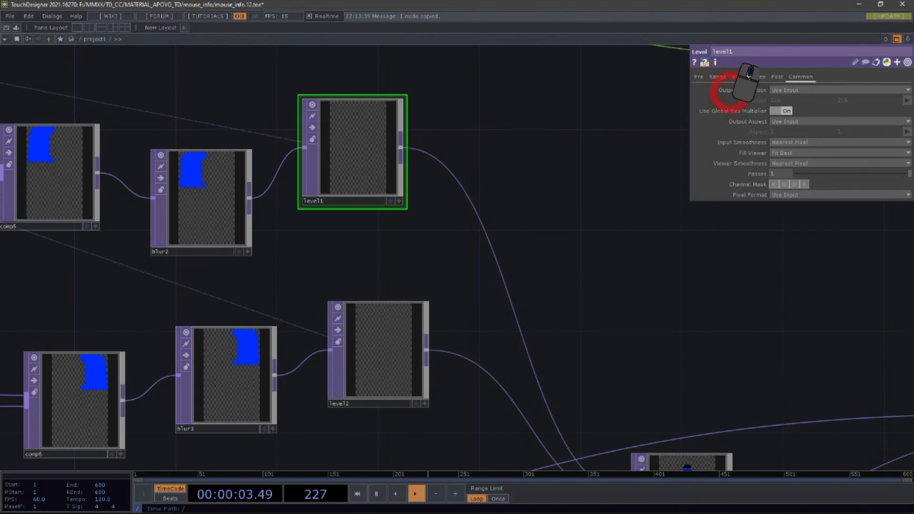
{"action": "left_click", "coordinate": [776, 76]}
{"action": "left_click", "coordinate": [579, 128]}
{"action": "mouse_move", "coordinate": [579, 129]}
{"action": "left_mouse_down"}
{"action": "mouse_move", "coordinate": [714, 128]}
{"action": "mouse_move", "coordinate": [769, 109]}
{"action": "mouse_move", "coordinate": [583, 154]}
{"action": "mouse_move", "coordinate": [586, 135]}
{"action": "left_mouse_up"}
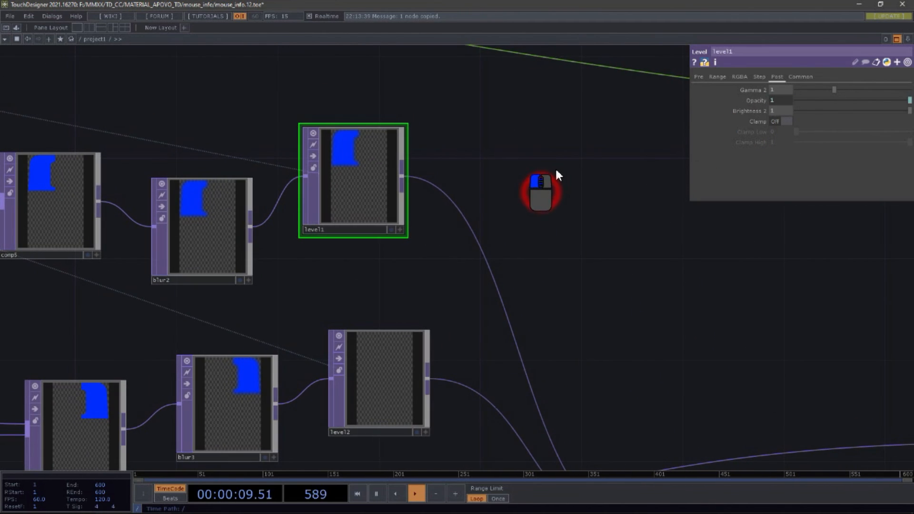
{"action": "left_click", "coordinate": [378, 361]}
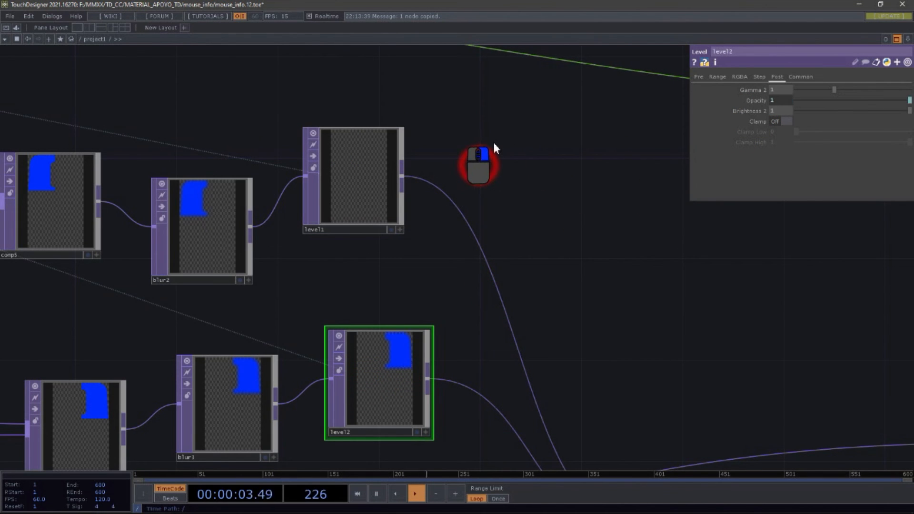
Step: Pan and zoom out to view the whole project1 network
{"action": "right_click", "coordinate": [497, 50]}
{"action": "left_click_drag", "start_coordinate": [614, 334], "coordinate": [535, 201]}
{"action": "scroll", "coordinate": [535, 202], "scroll_direction": "down", "scroll_amount": 5}
{"action": "left_click_drag", "start_coordinate": [486, 422], "coordinate": [620, 398]}
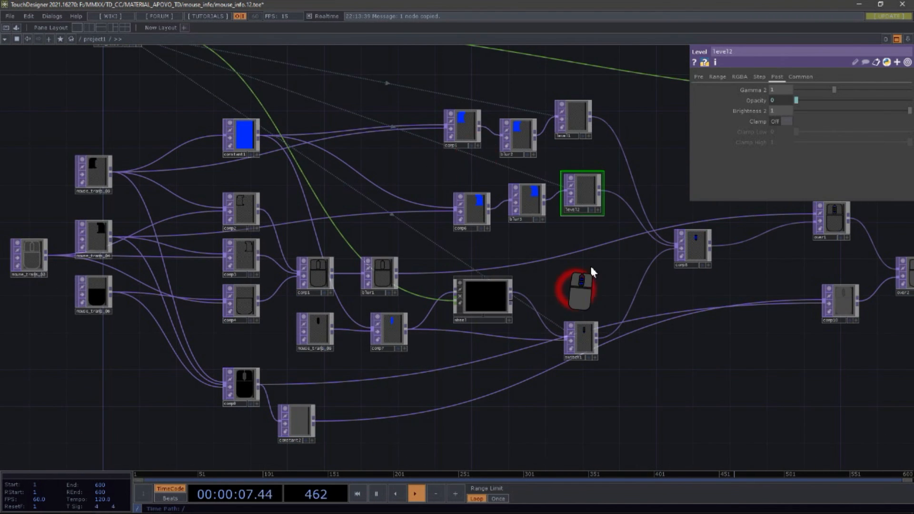
Step: Zoom into the wheel component to enter its network and pan across it
{"action": "scroll", "coordinate": [500, 302], "scroll_direction": "up", "scroll_amount": 10}
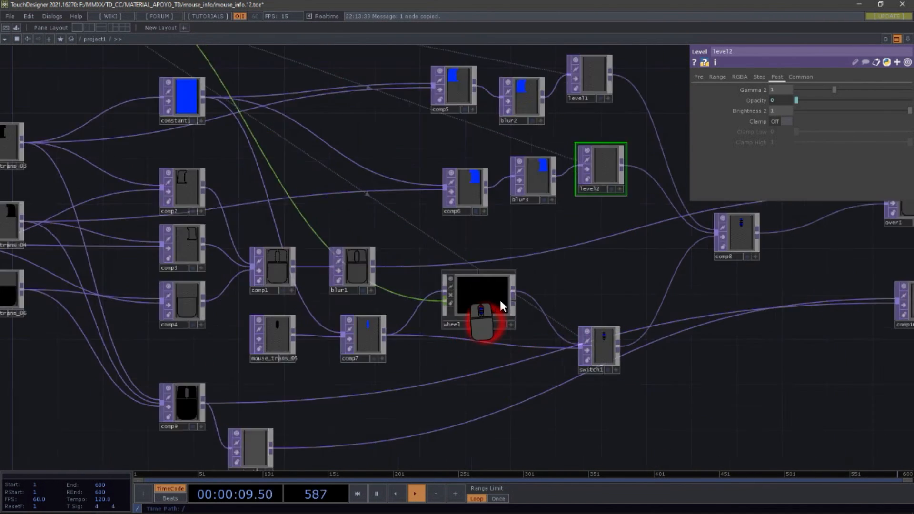
{"action": "scroll", "coordinate": [490, 136], "scroll_direction": "up", "scroll_amount": 5}
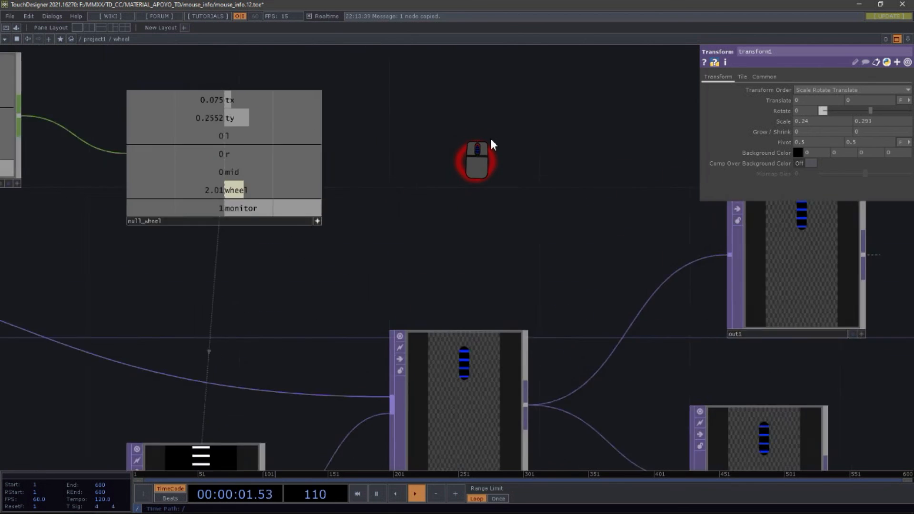
{"action": "scroll", "coordinate": [489, 136], "scroll_direction": "down", "scroll_amount": 5}
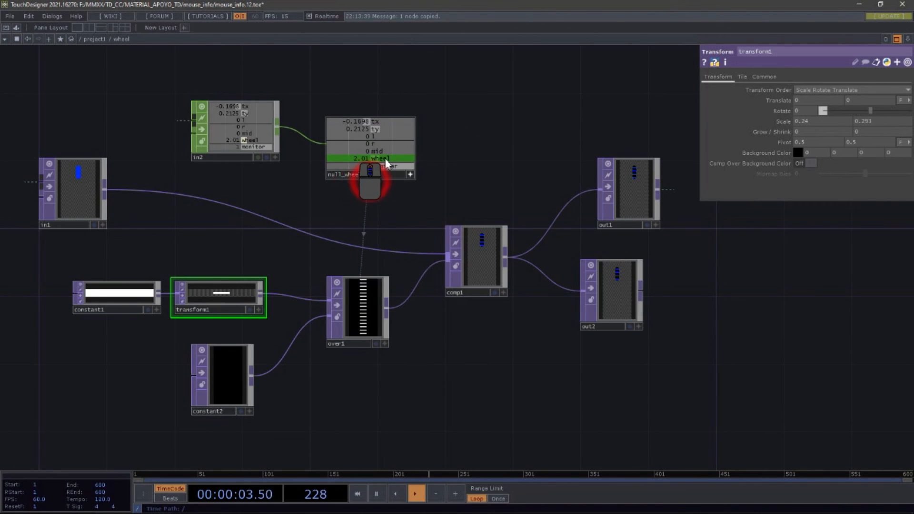
{"action": "left_click_drag", "start_coordinate": [398, 285], "coordinate": [461, 247]}
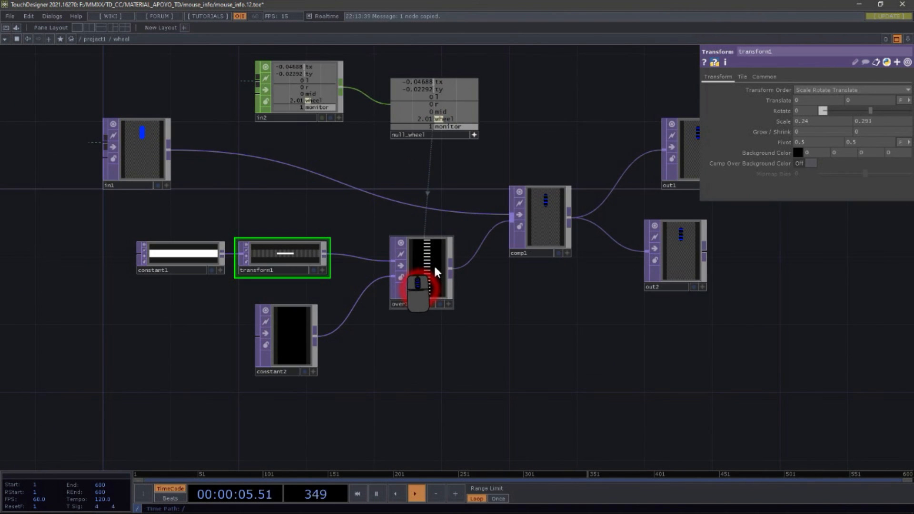
Step: Select the over1 node and zoom in and out on it
{"action": "left_click", "coordinate": [434, 266]}
{"action": "scroll", "coordinate": [471, 305], "scroll_direction": "up", "scroll_amount": 5}
{"action": "scroll", "coordinate": [361, 173], "scroll_direction": "down", "scroll_amount": 5}
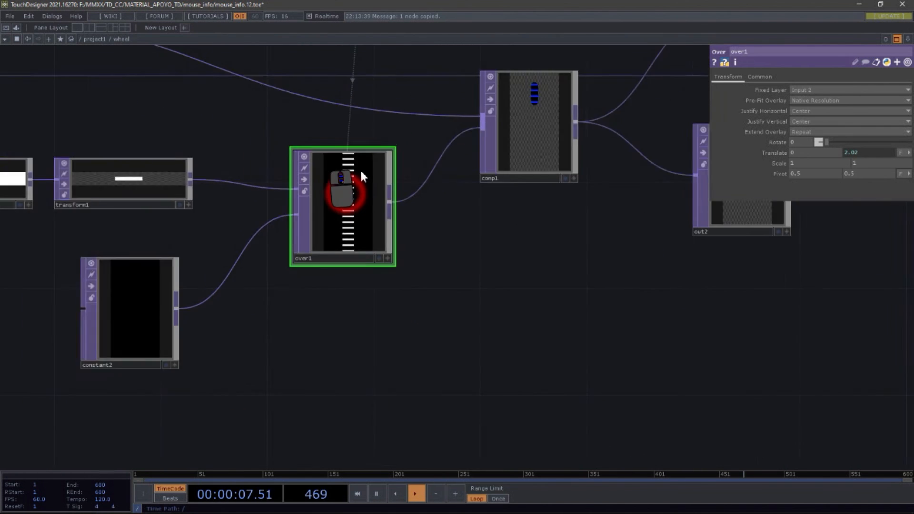
{"action": "scroll", "coordinate": [362, 171], "scroll_direction": "up", "scroll_amount": 5}
{"action": "scroll", "coordinate": [363, 177], "scroll_direction": "down", "scroll_amount": 8}
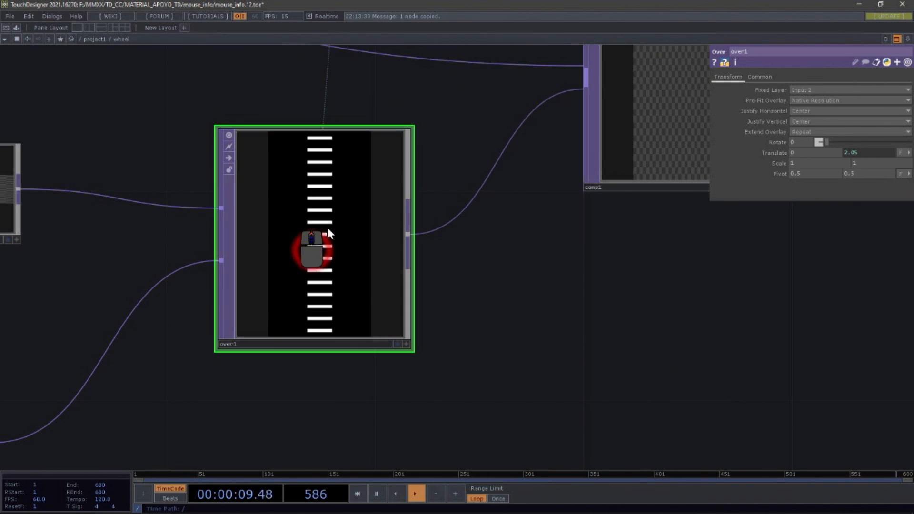
{"action": "scroll", "coordinate": [392, 152], "scroll_direction": "up", "scroll_amount": 6}
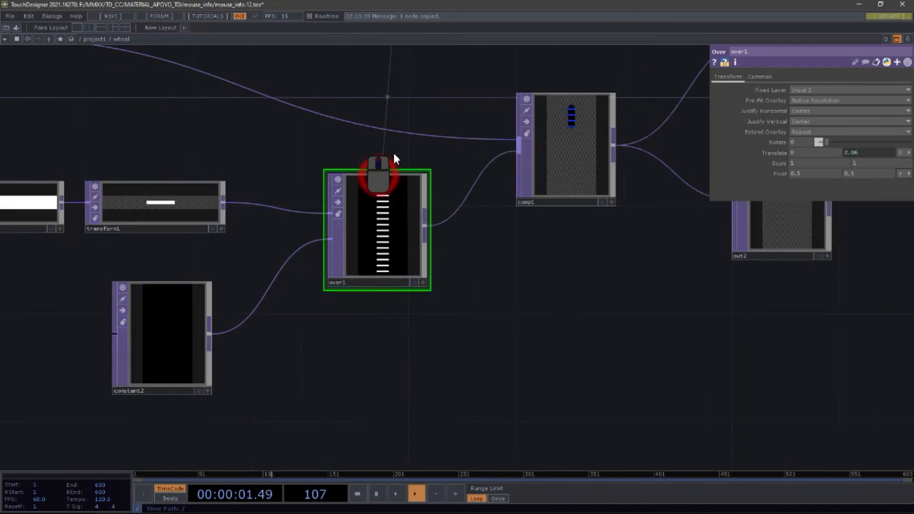
{"action": "scroll", "coordinate": [393, 152], "scroll_direction": "down", "scroll_amount": 8}
{"action": "scroll", "coordinate": [397, 209], "scroll_direction": "up", "scroll_amount": 6}
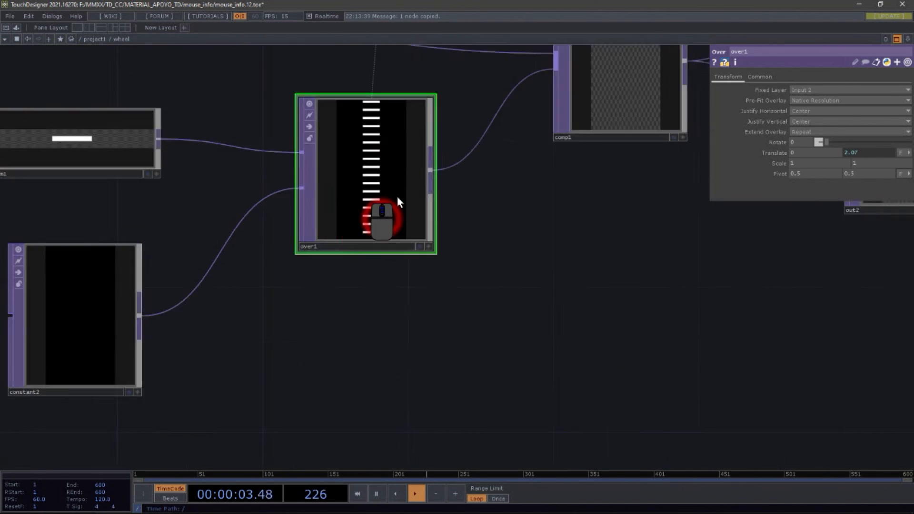
{"action": "scroll", "coordinate": [394, 180], "scroll_direction": "down", "scroll_amount": 7}
Step: Zoom into the out1 node, then zoom out to return to the project1 network
{"action": "left_click_drag", "start_coordinate": [484, 248], "coordinate": [448, 330]}
{"action": "scroll", "coordinate": [455, 305], "scroll_direction": "up", "scroll_amount": 6}
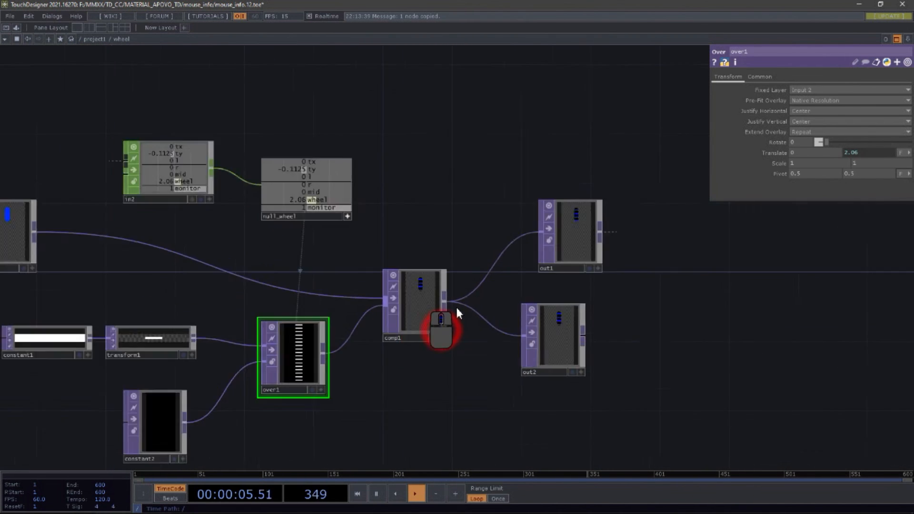
{"action": "scroll", "coordinate": [302, 229], "scroll_direction": "down", "scroll_amount": 6}
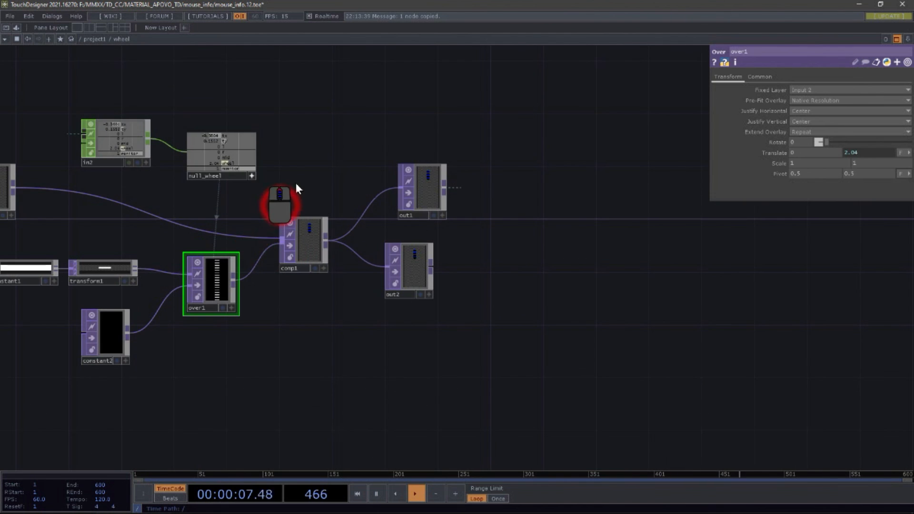
{"action": "scroll", "coordinate": [431, 243], "scroll_direction": "up", "scroll_amount": 2}
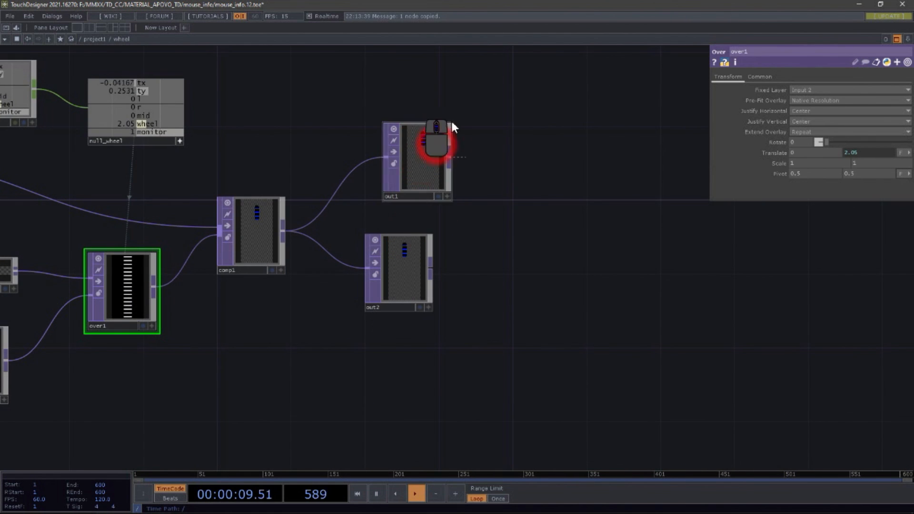
{"action": "scroll", "coordinate": [444, 116], "scroll_direction": "up", "scroll_amount": 2}
{"action": "scroll", "coordinate": [443, 115], "scroll_direction": "up", "scroll_amount": 2}
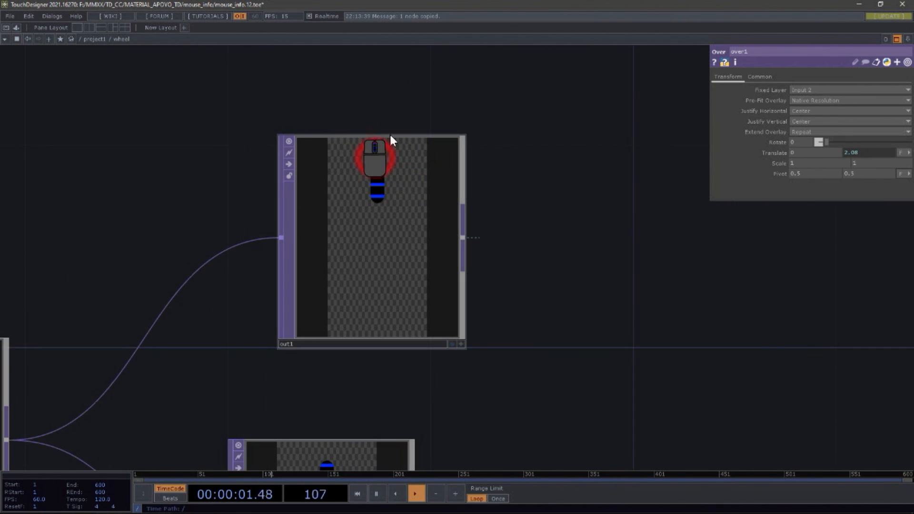
{"action": "scroll", "coordinate": [347, 241], "scroll_direction": "down", "scroll_amount": 7}
{"action": "scroll", "coordinate": [343, 244], "scroll_direction": "down", "scroll_amount": 5}
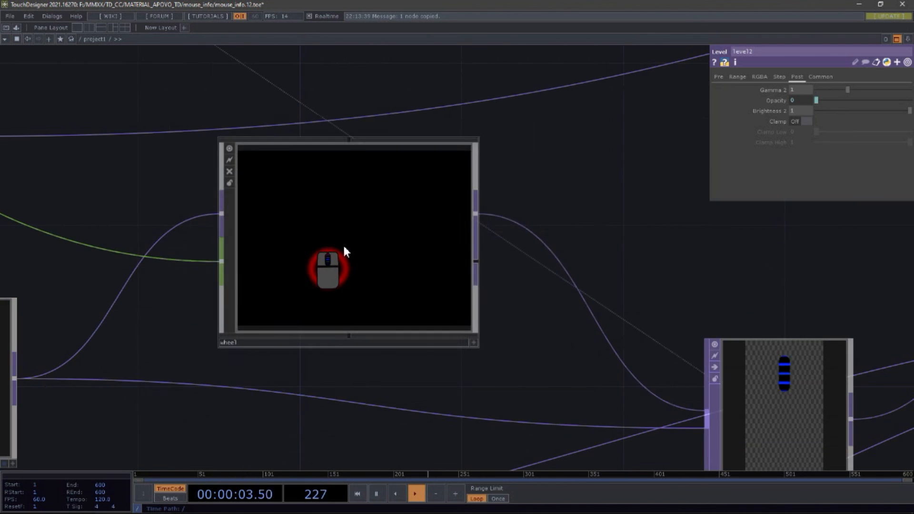
Step: Pan and zoom around the project1 network and move up a level
{"action": "left_click_drag", "start_coordinate": [434, 247], "coordinate": [332, 266]}
{"action": "left_click_drag", "start_coordinate": [408, 219], "coordinate": [438, 182]}
{"action": "scroll", "coordinate": [436, 181], "scroll_direction": "up", "scroll_amount": 3}
{"action": "scroll", "coordinate": [434, 212], "scroll_direction": "up", "scroll_amount": 3}
{"action": "scroll", "coordinate": [419, 286], "scroll_direction": "down", "scroll_amount": 10}
{"action": "scroll", "coordinate": [341, 322], "scroll_direction": "up", "scroll_amount": 2}
{"action": "scroll", "coordinate": [346, 326], "scroll_direction": "up", "scroll_amount": 2}
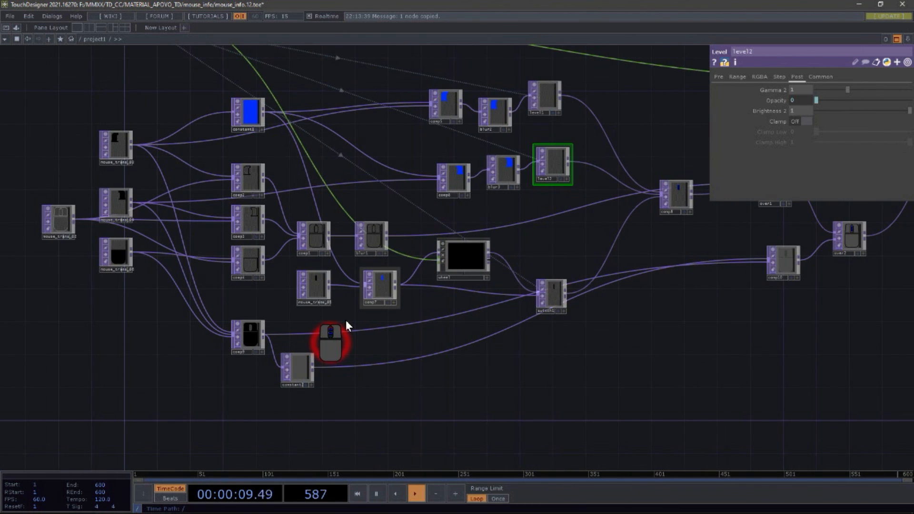
{"action": "scroll", "coordinate": [320, 228], "scroll_direction": "down", "scroll_amount": 6}
{"action": "left_click_drag", "start_coordinate": [367, 161], "coordinate": [452, 203]}
{"action": "key", "text": "u"}
{"action": "scroll", "coordinate": [463, 184], "scroll_direction": "down", "scroll_amount": 5}
{"action": "scroll", "coordinate": [463, 185], "scroll_direction": "up", "scroll_amount": 6}
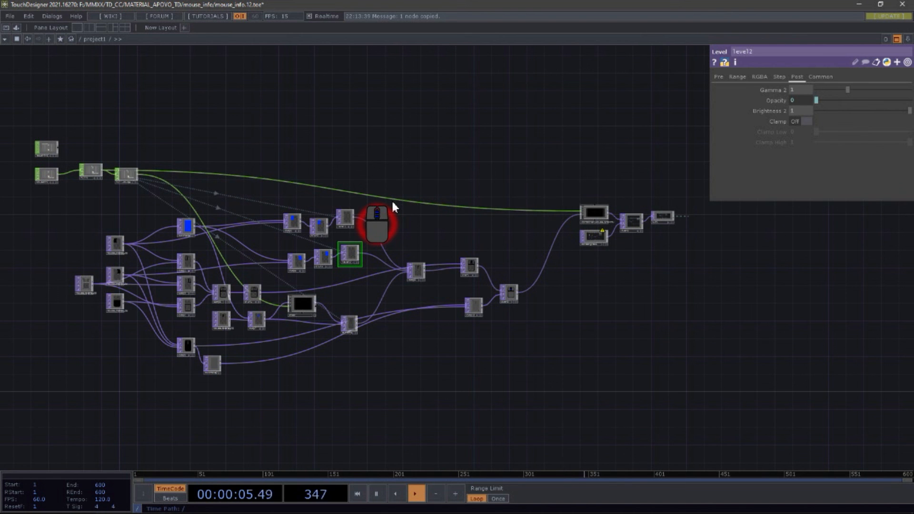
Step: Zoom out of project1 into the root network and zoom in on moviefileout1
{"action": "scroll", "coordinate": [445, 186], "scroll_direction": "down", "scroll_amount": 3}
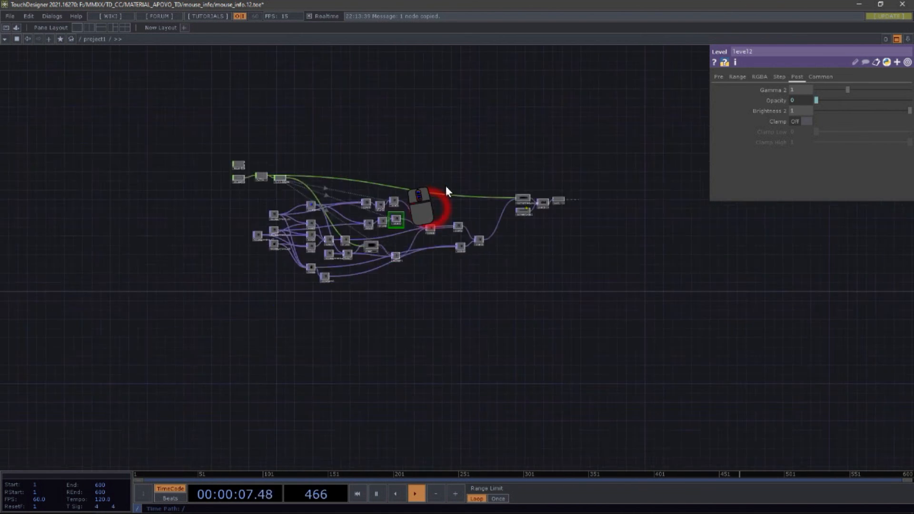
{"action": "scroll", "coordinate": [446, 185], "scroll_direction": "down", "scroll_amount": 3}
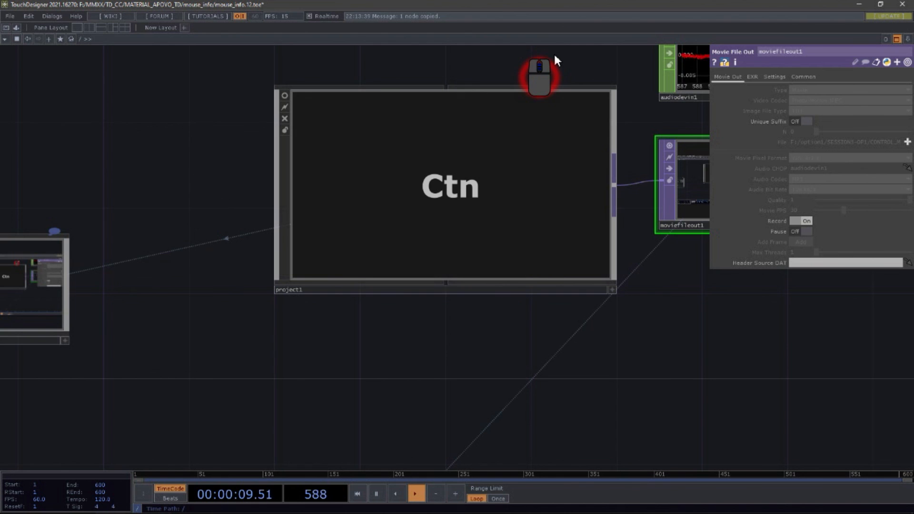
{"action": "scroll", "coordinate": [433, 359], "scroll_direction": "down", "scroll_amount": 3}
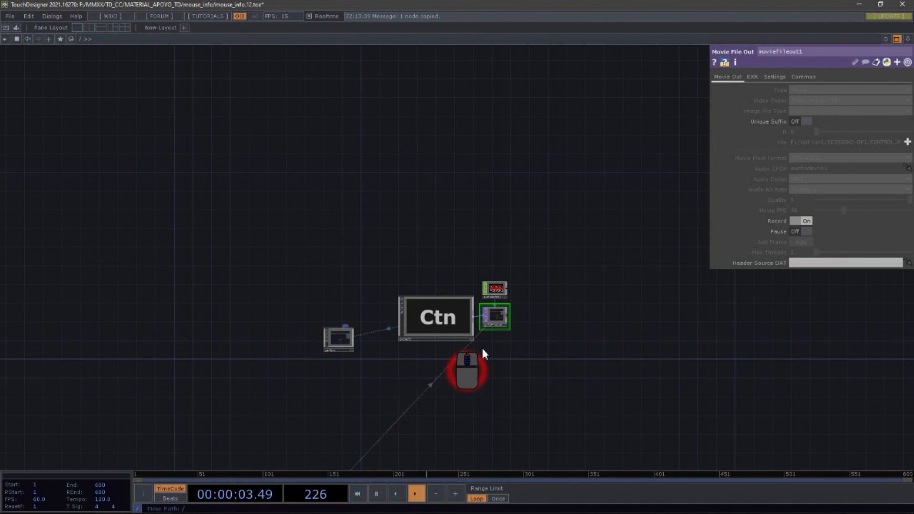
{"action": "scroll", "coordinate": [512, 323], "scroll_direction": "up", "scroll_amount": 3}
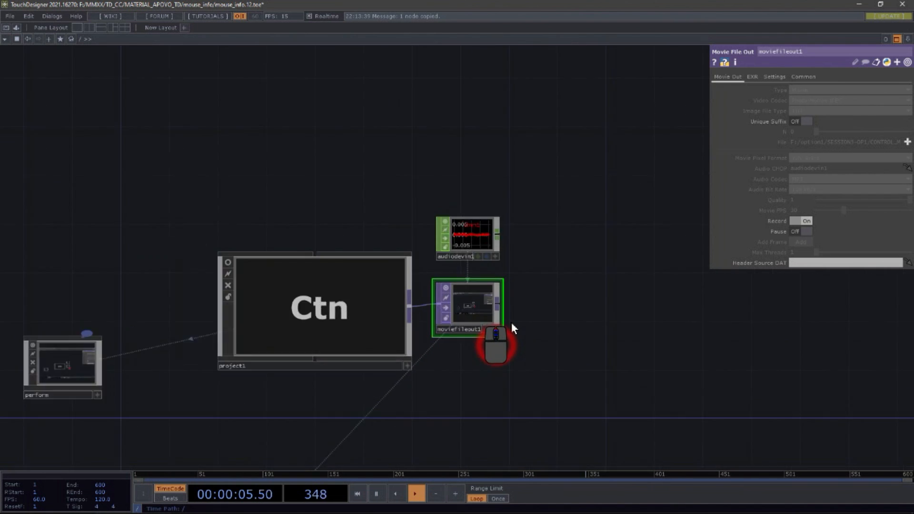
{"action": "scroll", "coordinate": [511, 322], "scroll_direction": "up", "scroll_amount": 2}
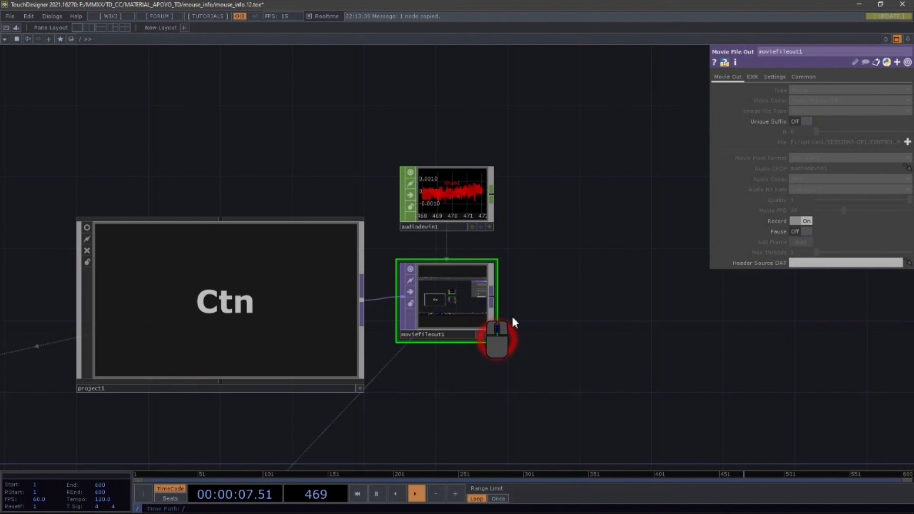